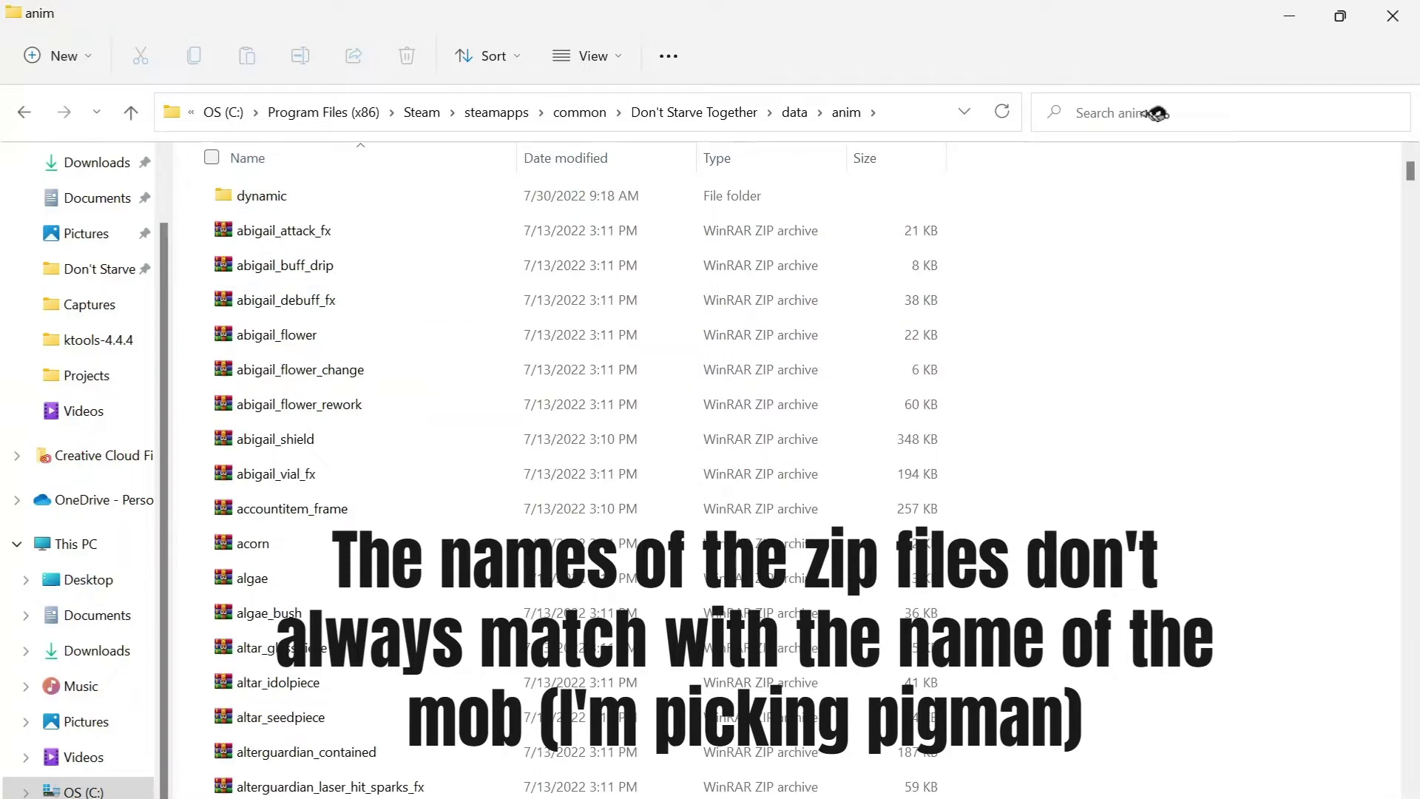
Search the game's anim folder for "pig" and find the pig_build archive among the matches
{"action": "left_click", "coordinate": [1154, 113]}
{"action": "type", "text": "pigman"}
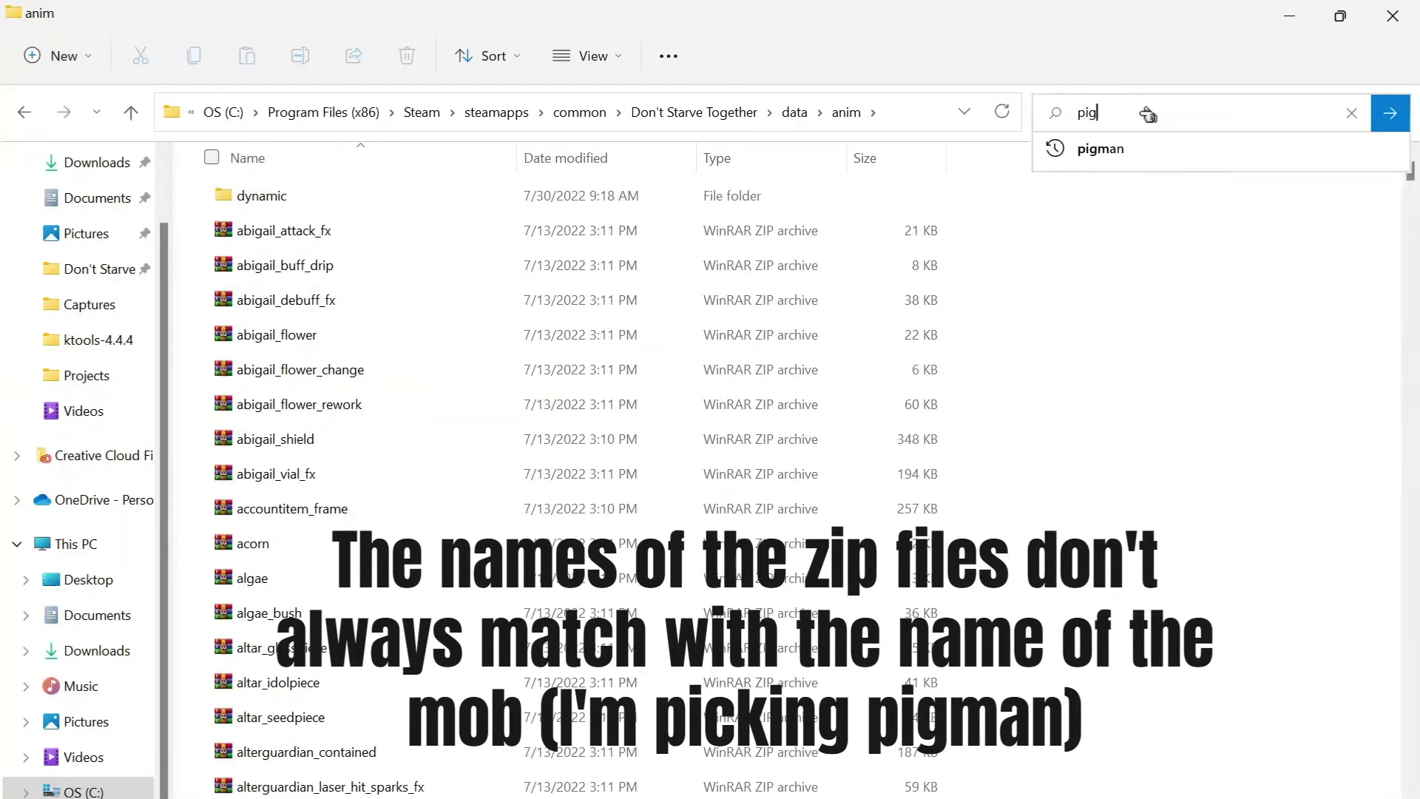
{"action": "key", "text": "Return"}
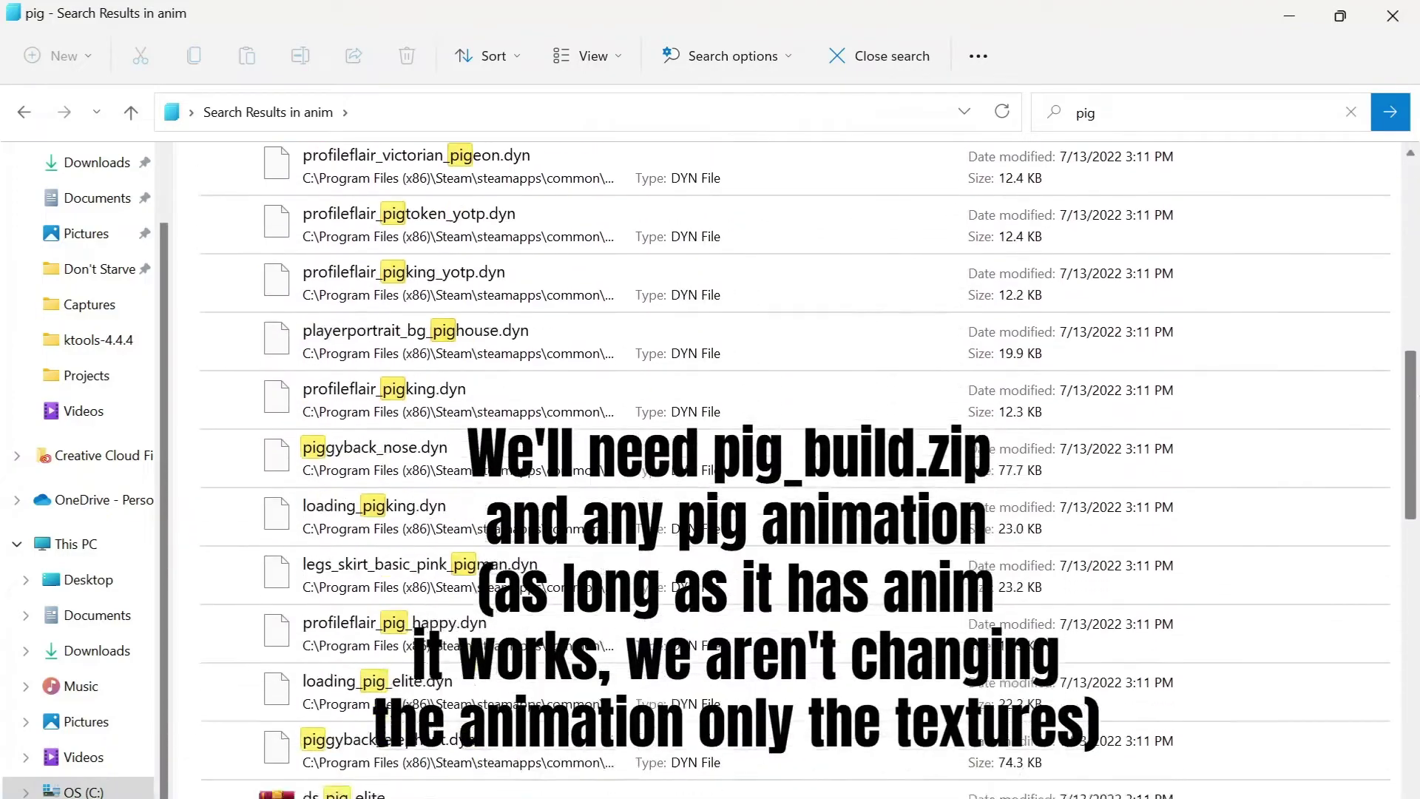
{"action": "scroll", "coordinate": [1413, 551], "scroll_direction": "down", "scroll_amount": 5}
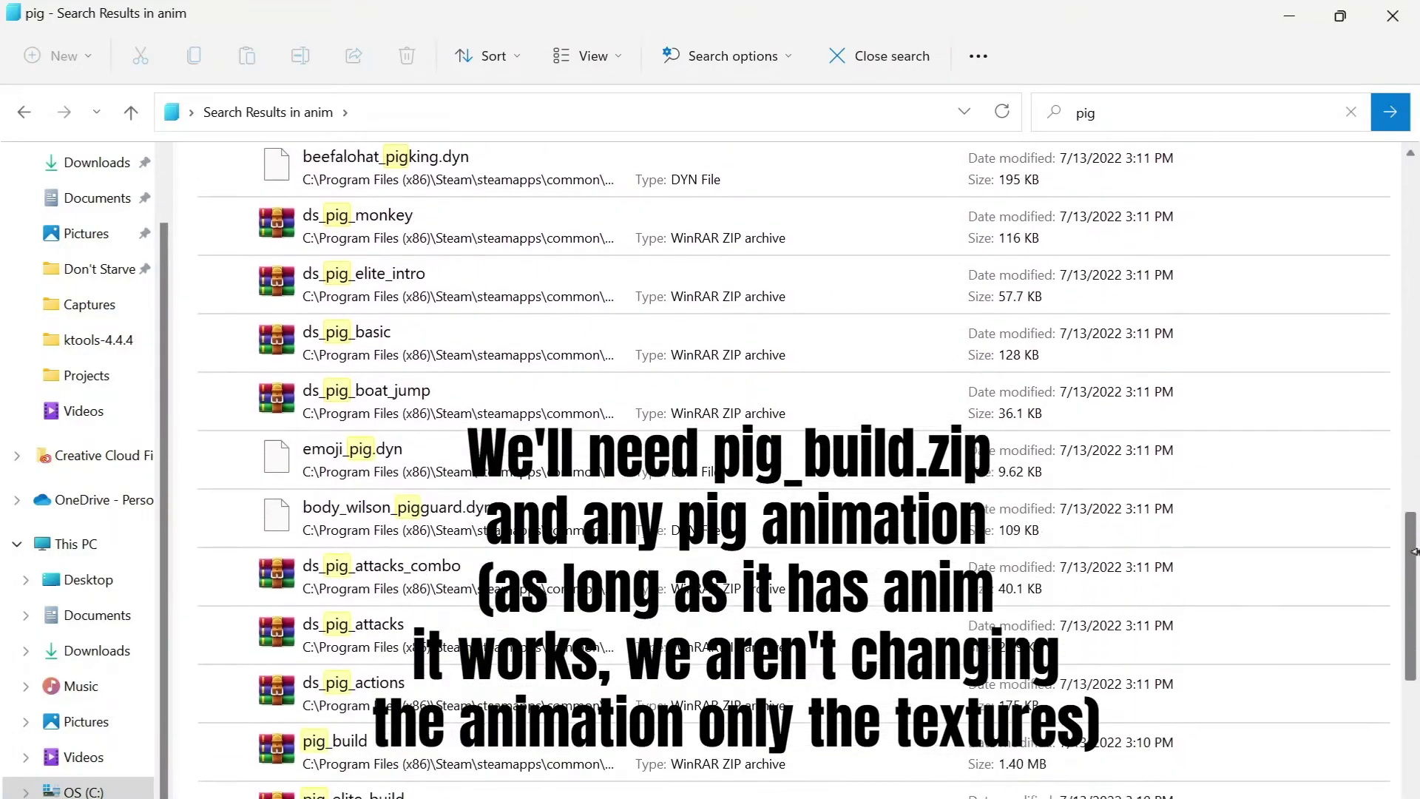
{"action": "scroll", "coordinate": [1413, 551], "scroll_direction": "down", "scroll_amount": 3}
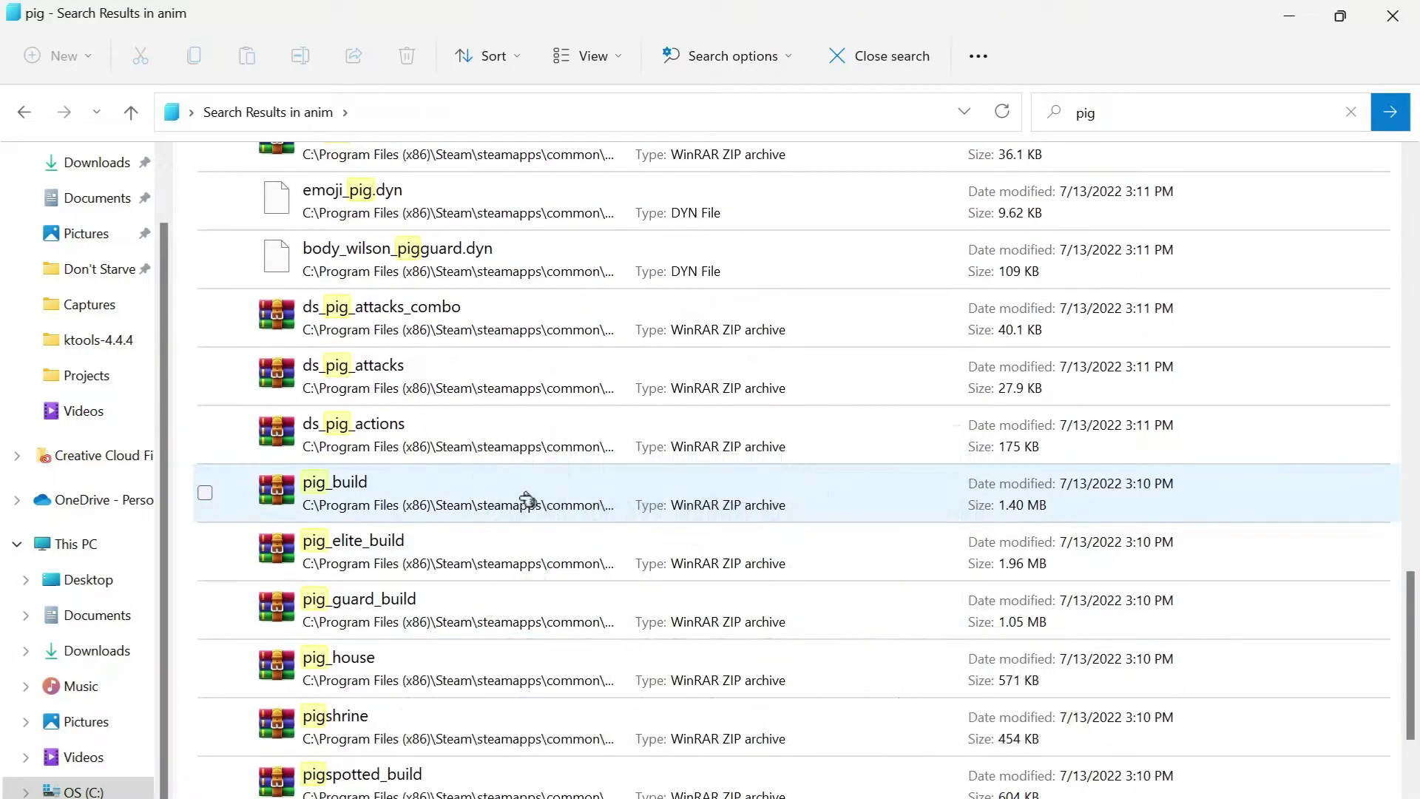
Extract atlas-0.tex, atlas-1.tex and build.bin from pig_build, plus the animation file from ds_pig_actions, to the Desktop
{"action": "double_click", "coordinate": [526, 493]}
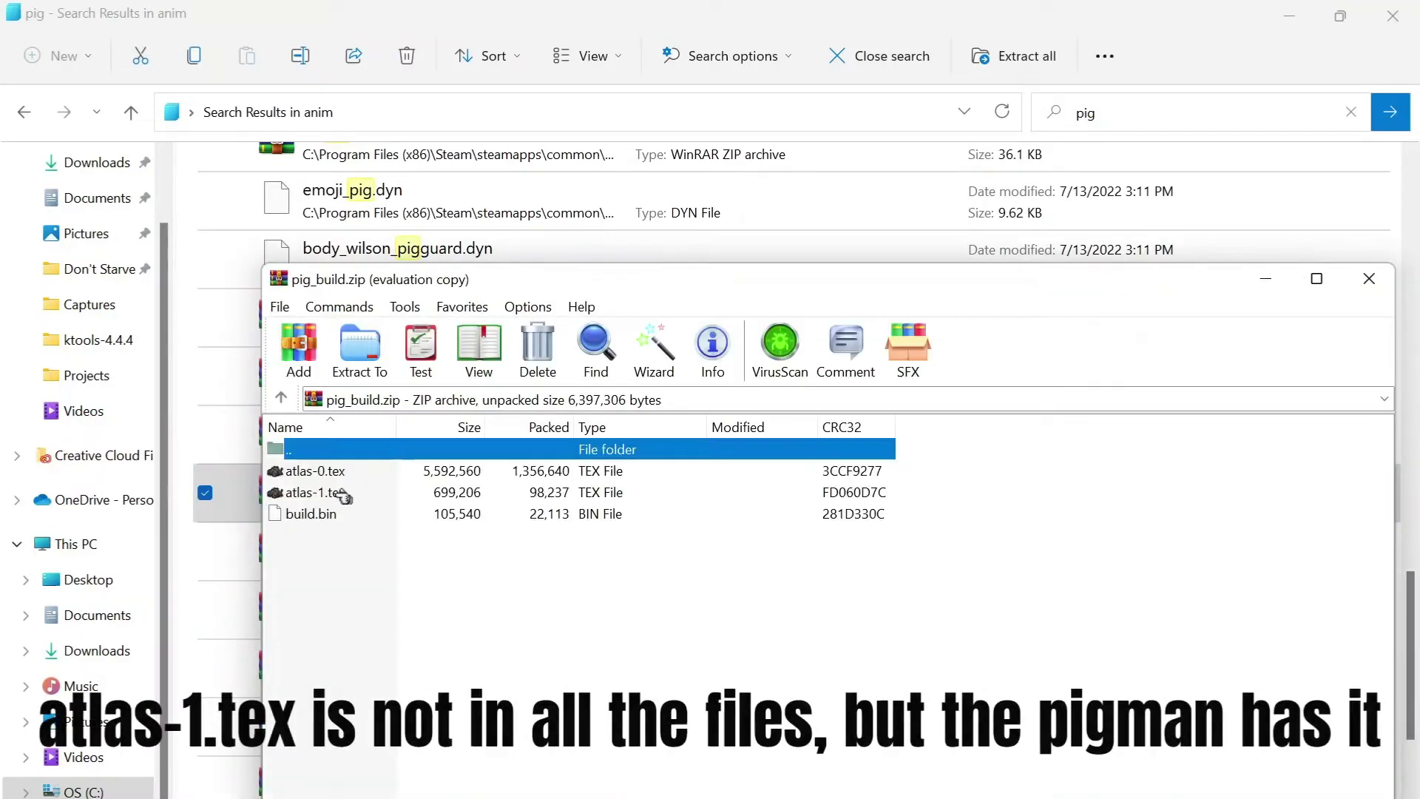
{"action": "left_click_drag", "start_coordinate": [334, 555], "coordinate": [332, 480]}
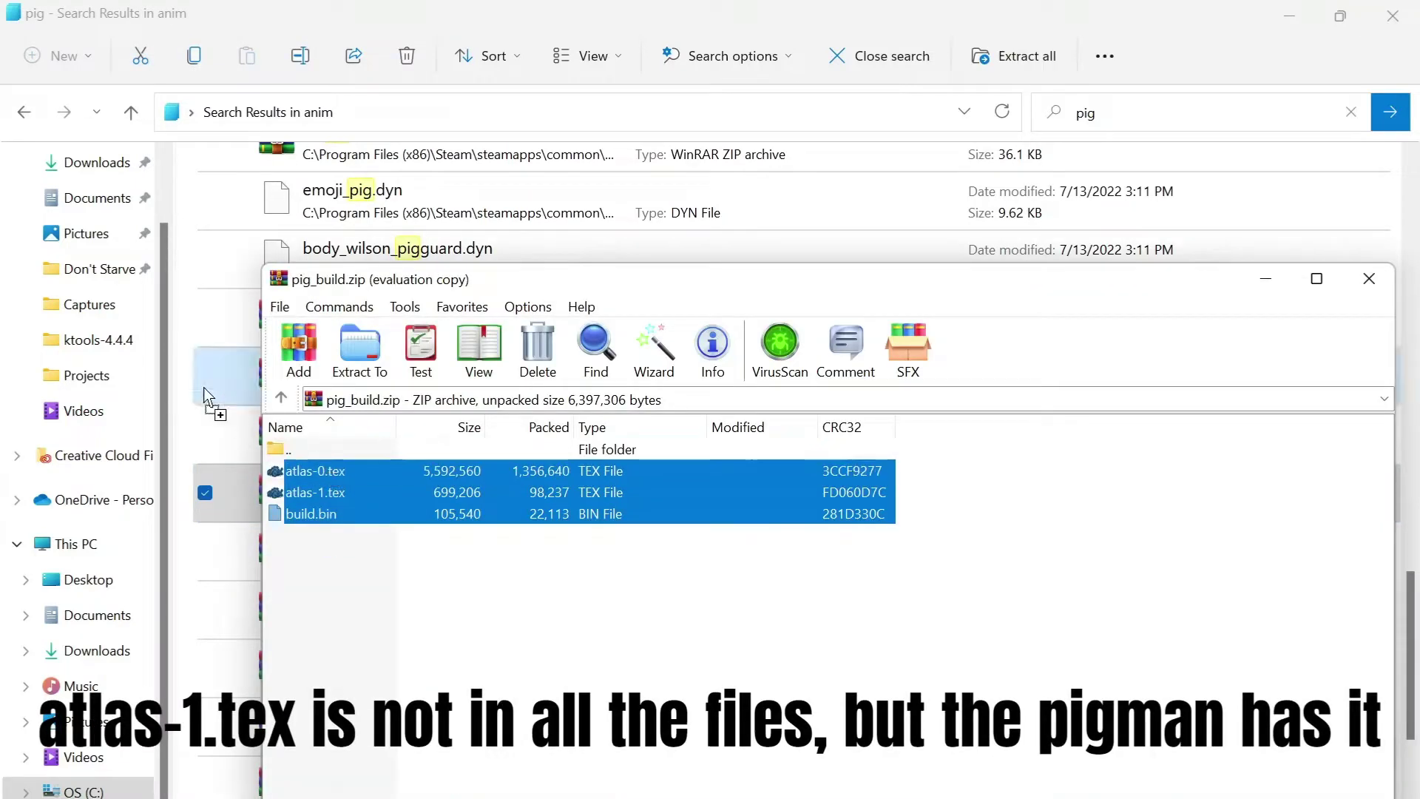
{"action": "left_click_drag", "start_coordinate": [307, 526], "coordinate": [96, 582]}
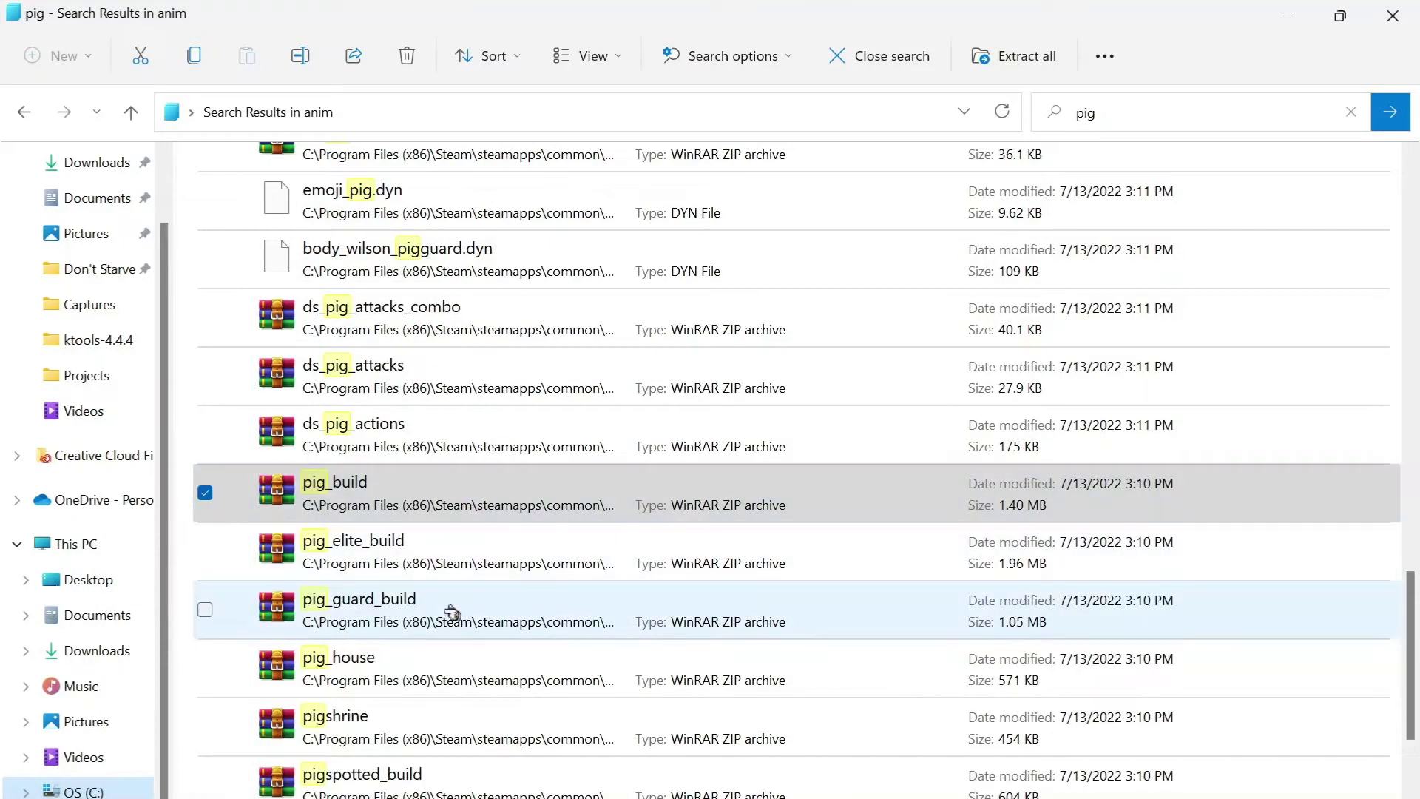
{"action": "double_click", "coordinate": [433, 431]}
{"action": "left_click_drag", "start_coordinate": [341, 470], "coordinate": [112, 584]}
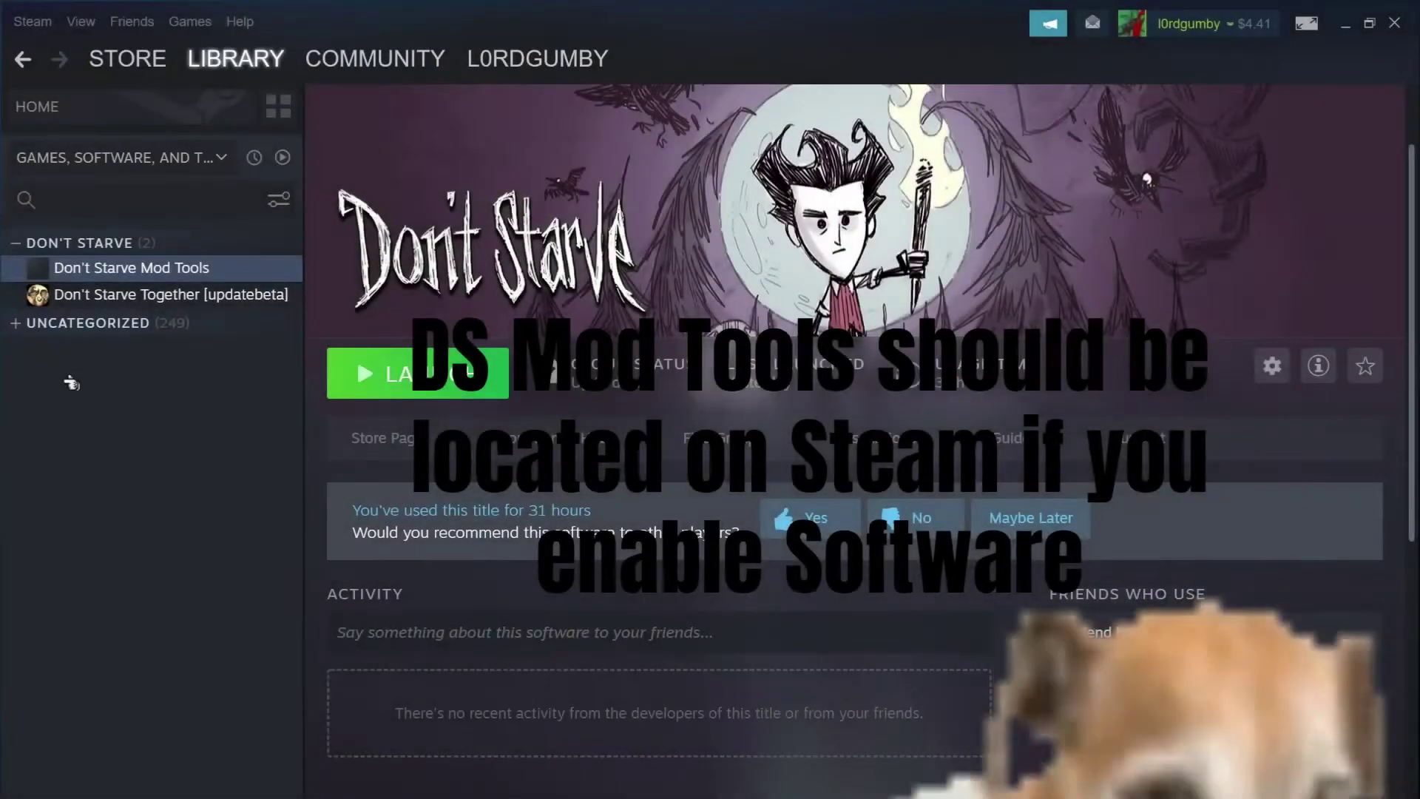
Open the library's content-type filter in Steam, and in the browser start downloading Handsome Matt's Tools from the Klei forums page
{"action": "left_click", "coordinate": [222, 157]}
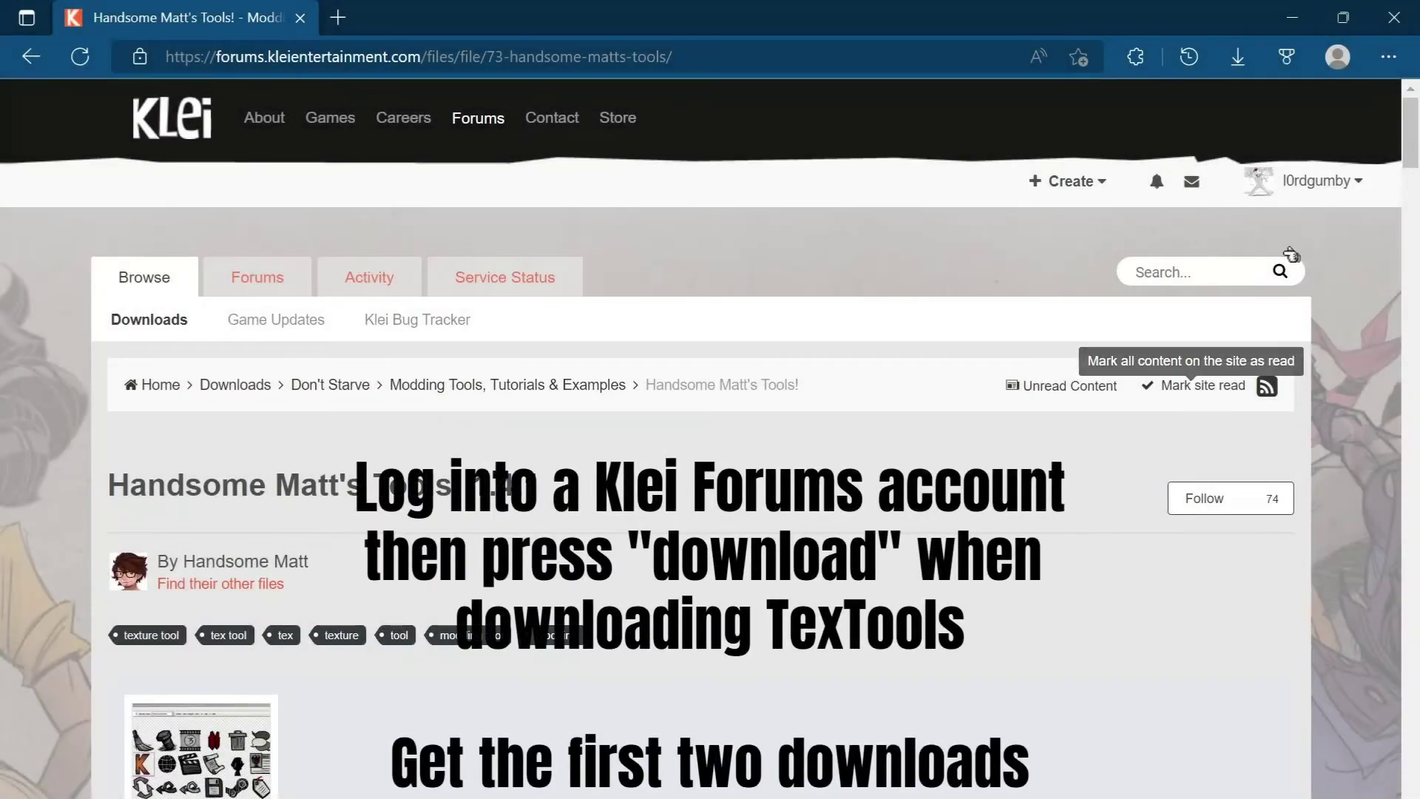
{"action": "left_click_drag", "start_coordinate": [1417, 146], "coordinate": [1417, 184]}
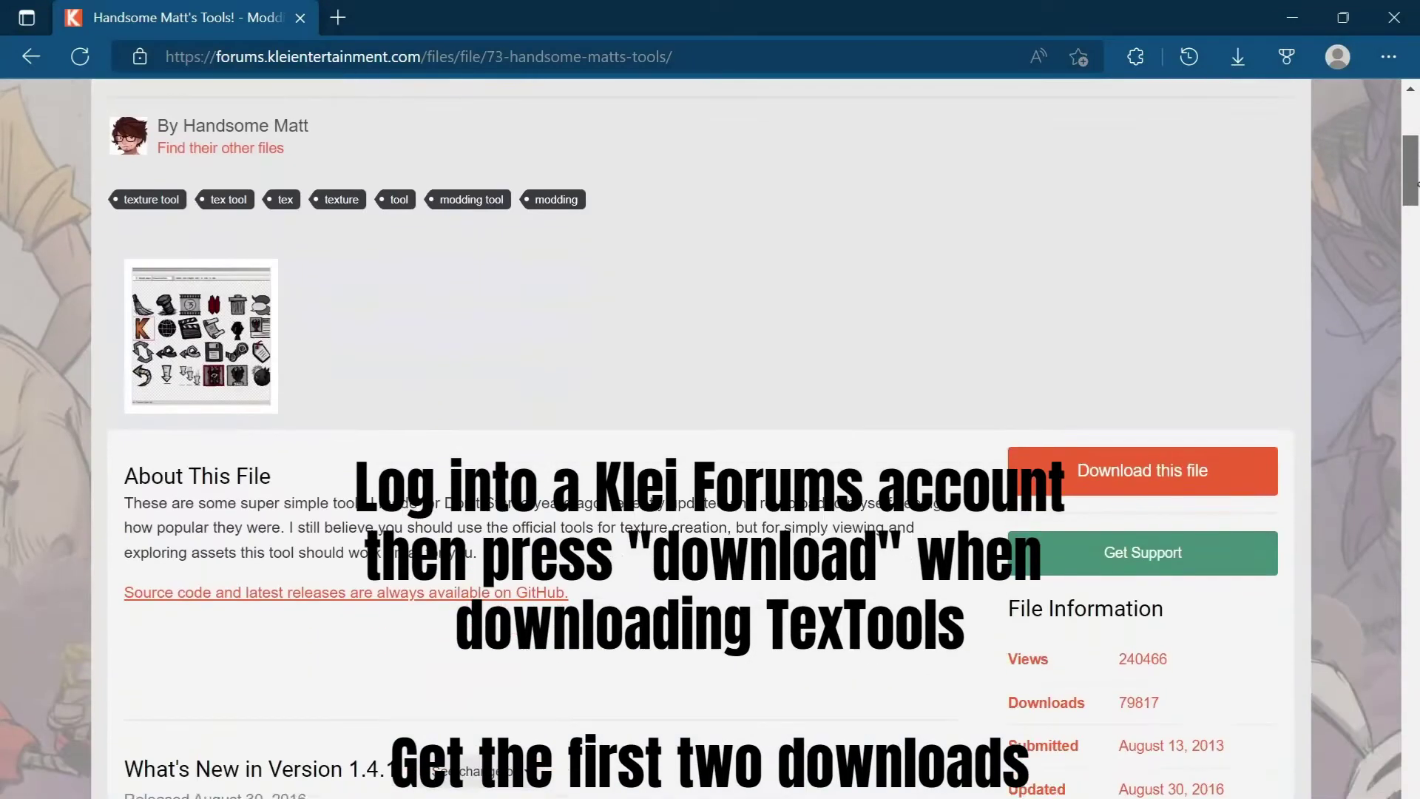
{"action": "left_click", "coordinate": [1157, 453]}
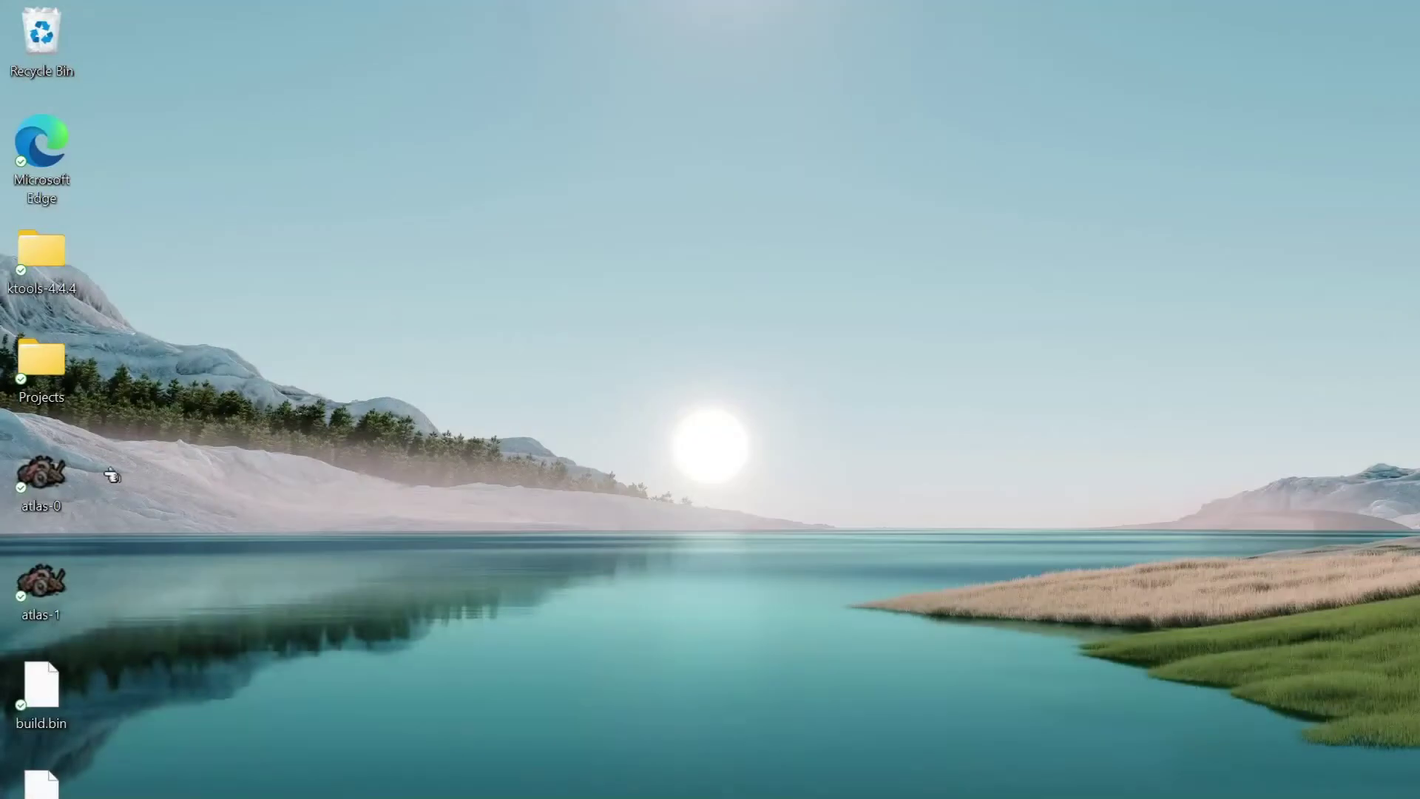
Open the atlas-0 texture file from the desktop with TEXTool
{"action": "right_click", "coordinate": [62, 471]}
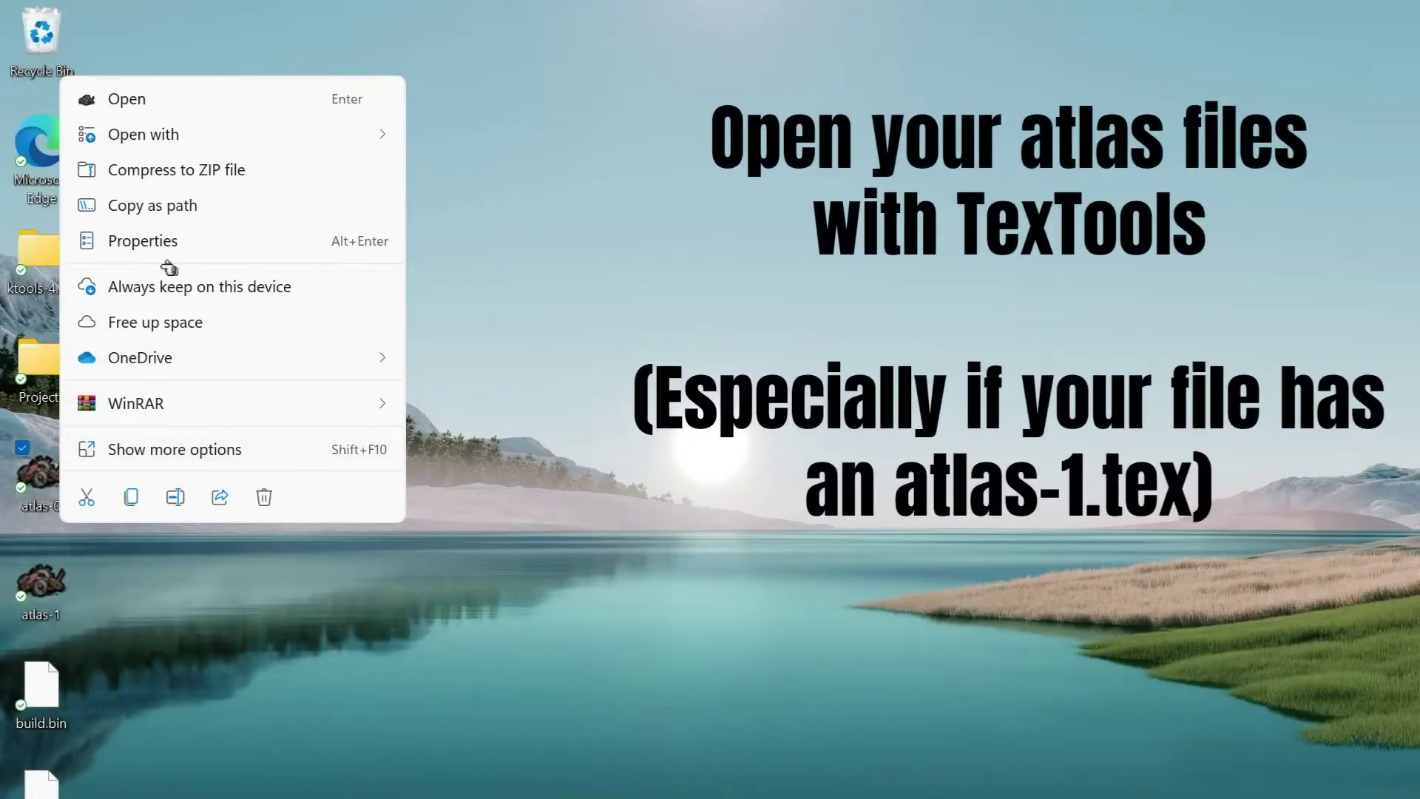
{"action": "left_click", "coordinate": [164, 451]}
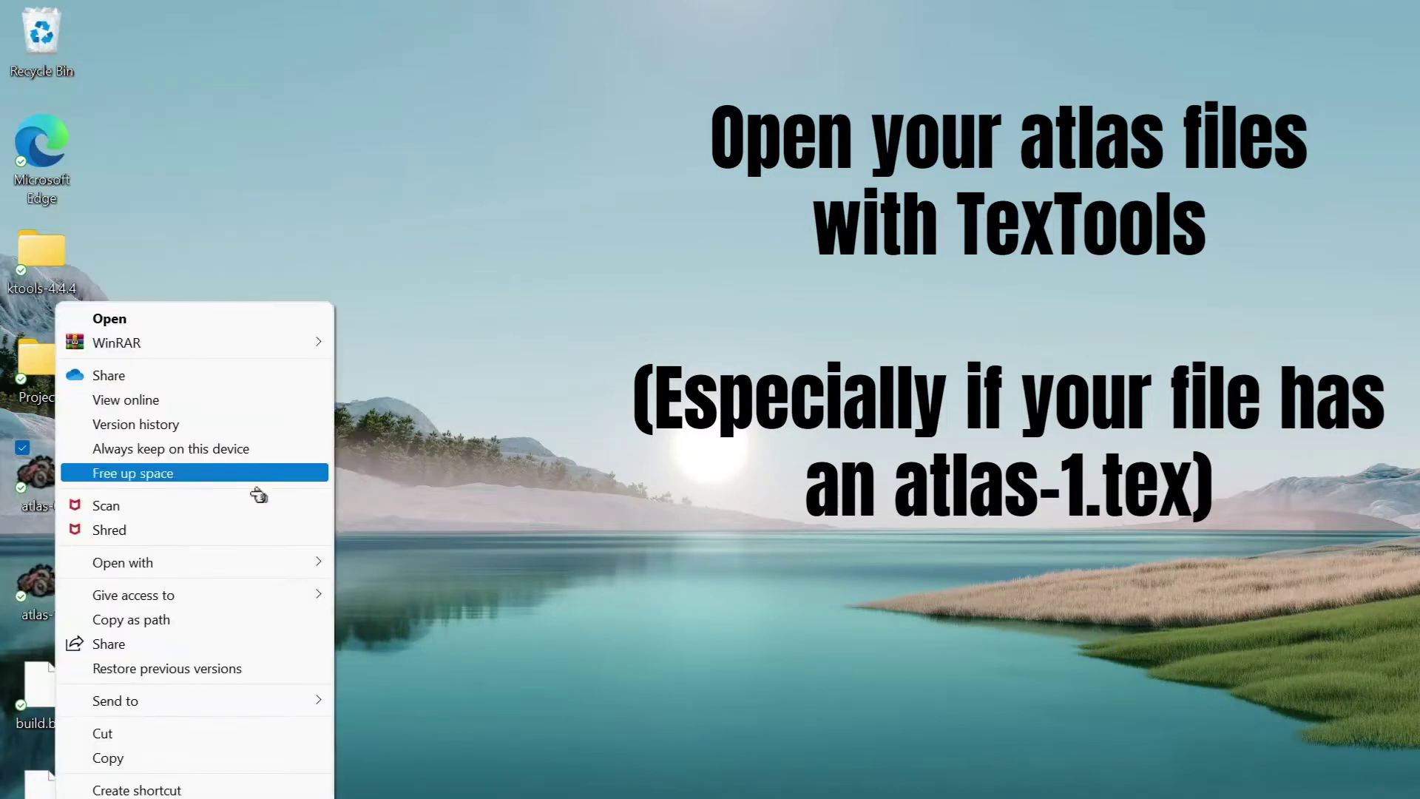
{"action": "mouse_move", "coordinate": [268, 566]}
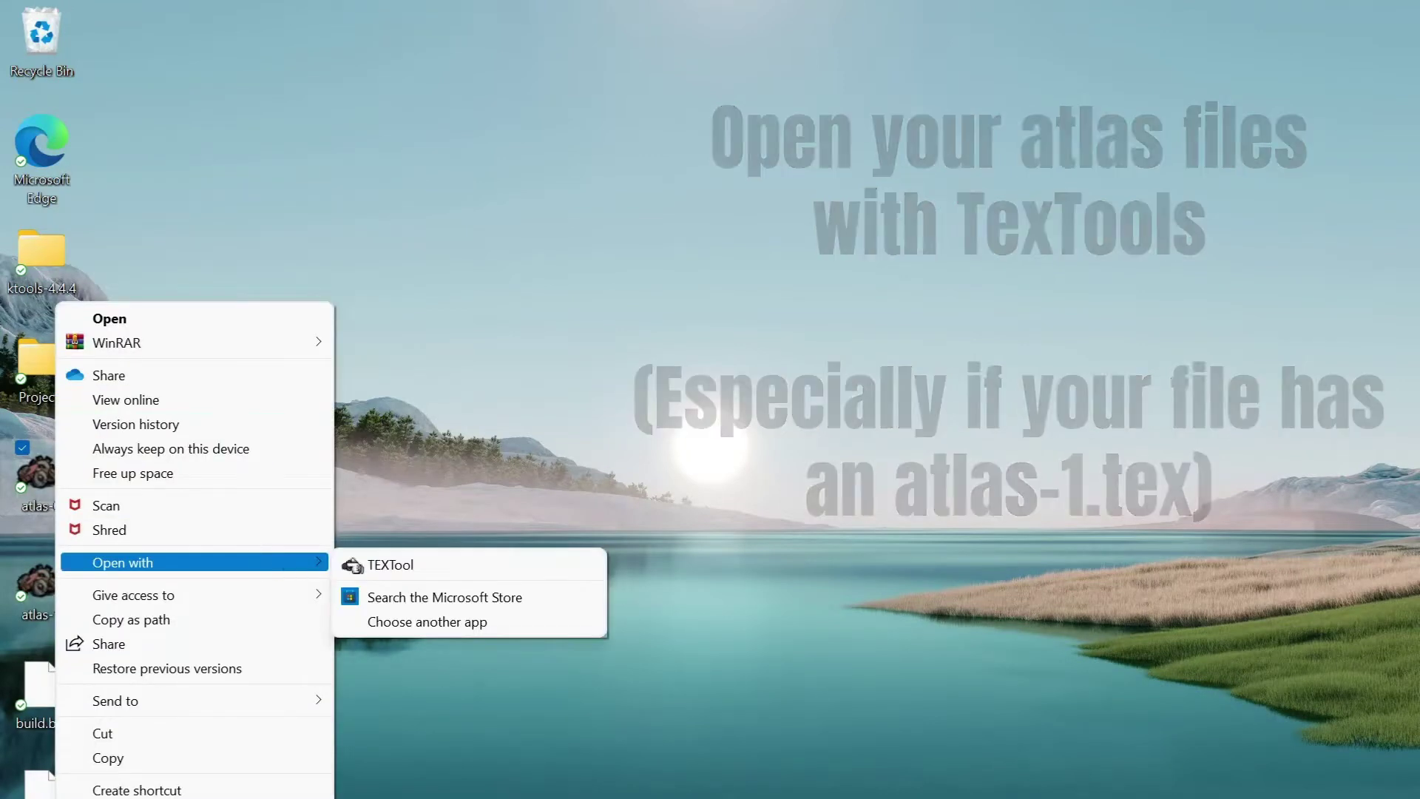
{"action": "left_click", "coordinate": [446, 565]}
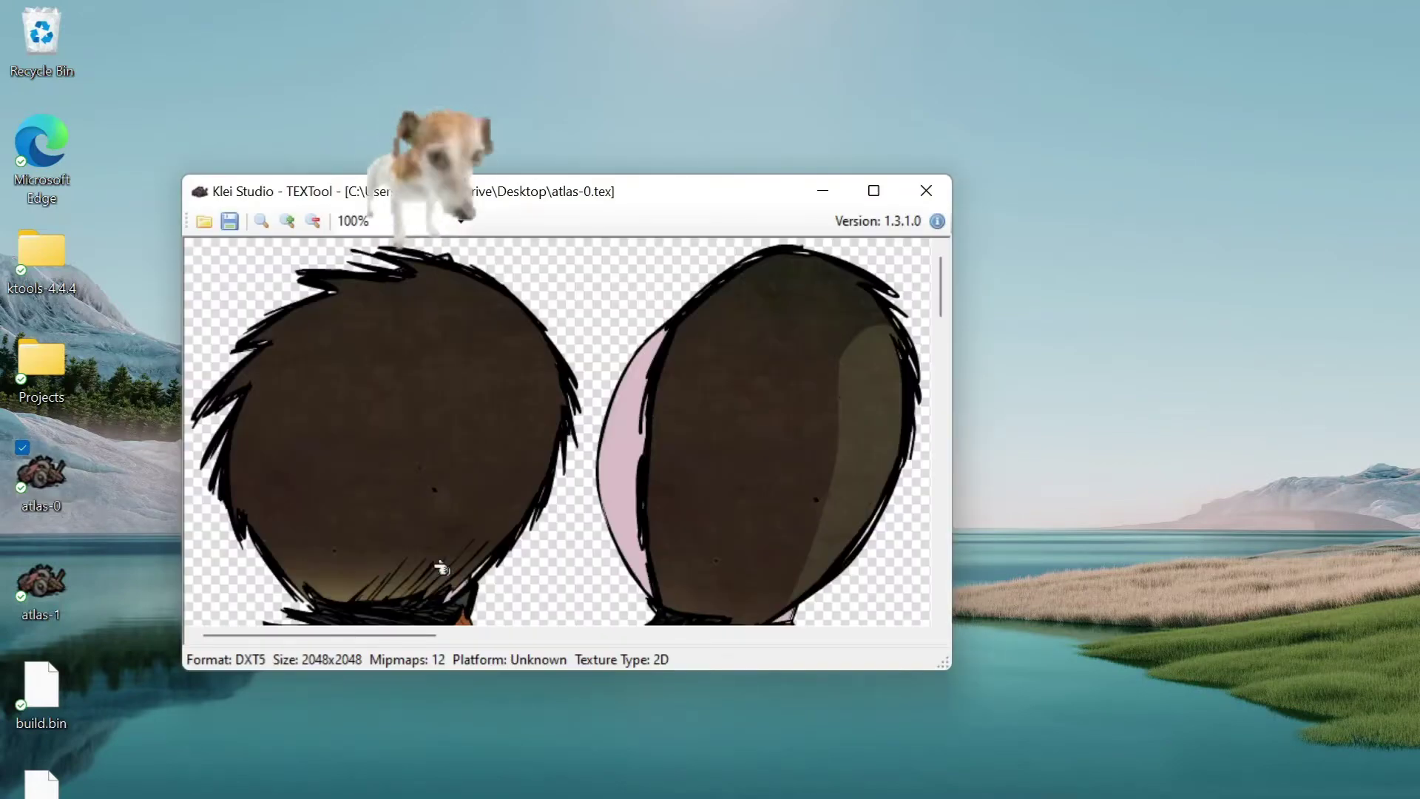
Save the opened texture to the Desktop as atlas-0.png
{"action": "left_click", "coordinate": [229, 221]}
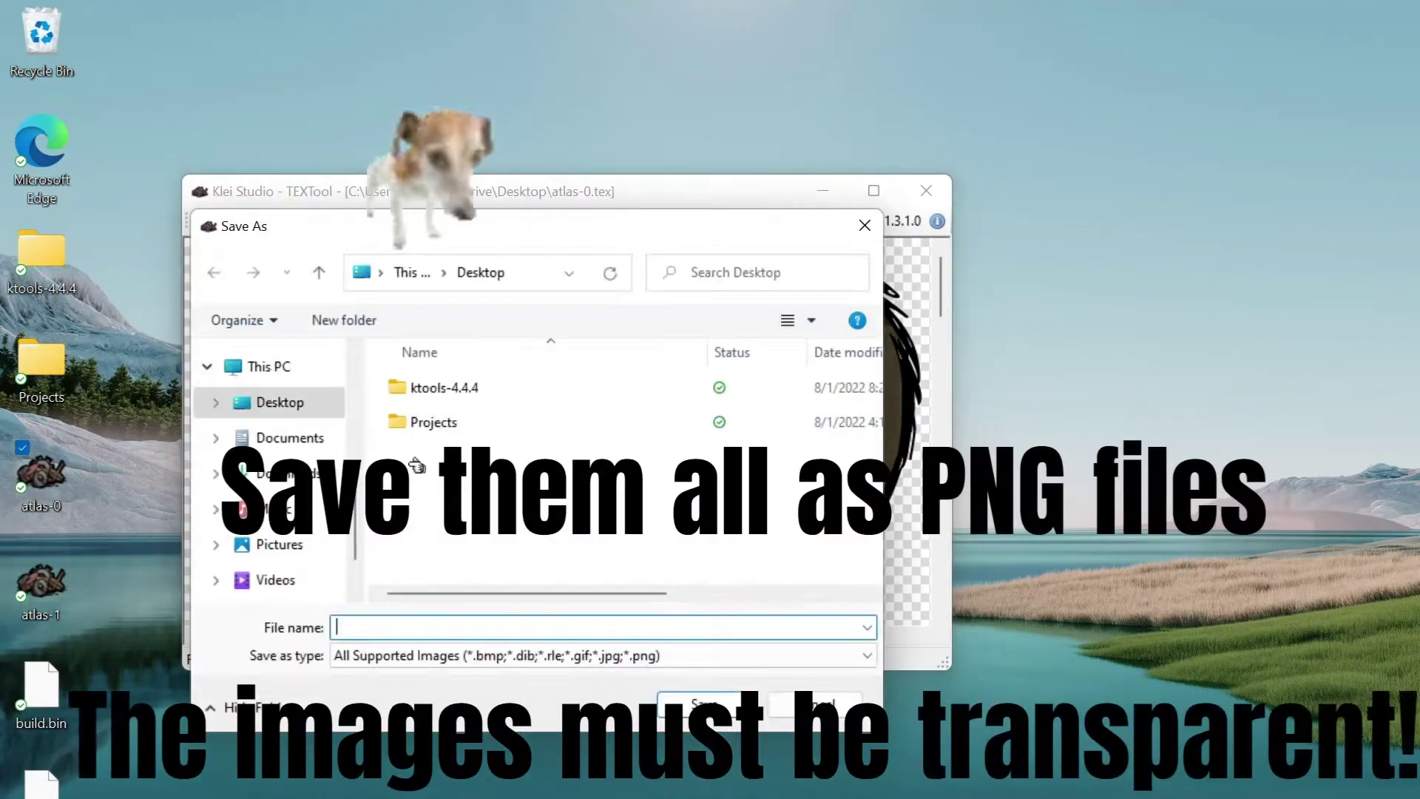
{"action": "type", "text": "atlas-0"}
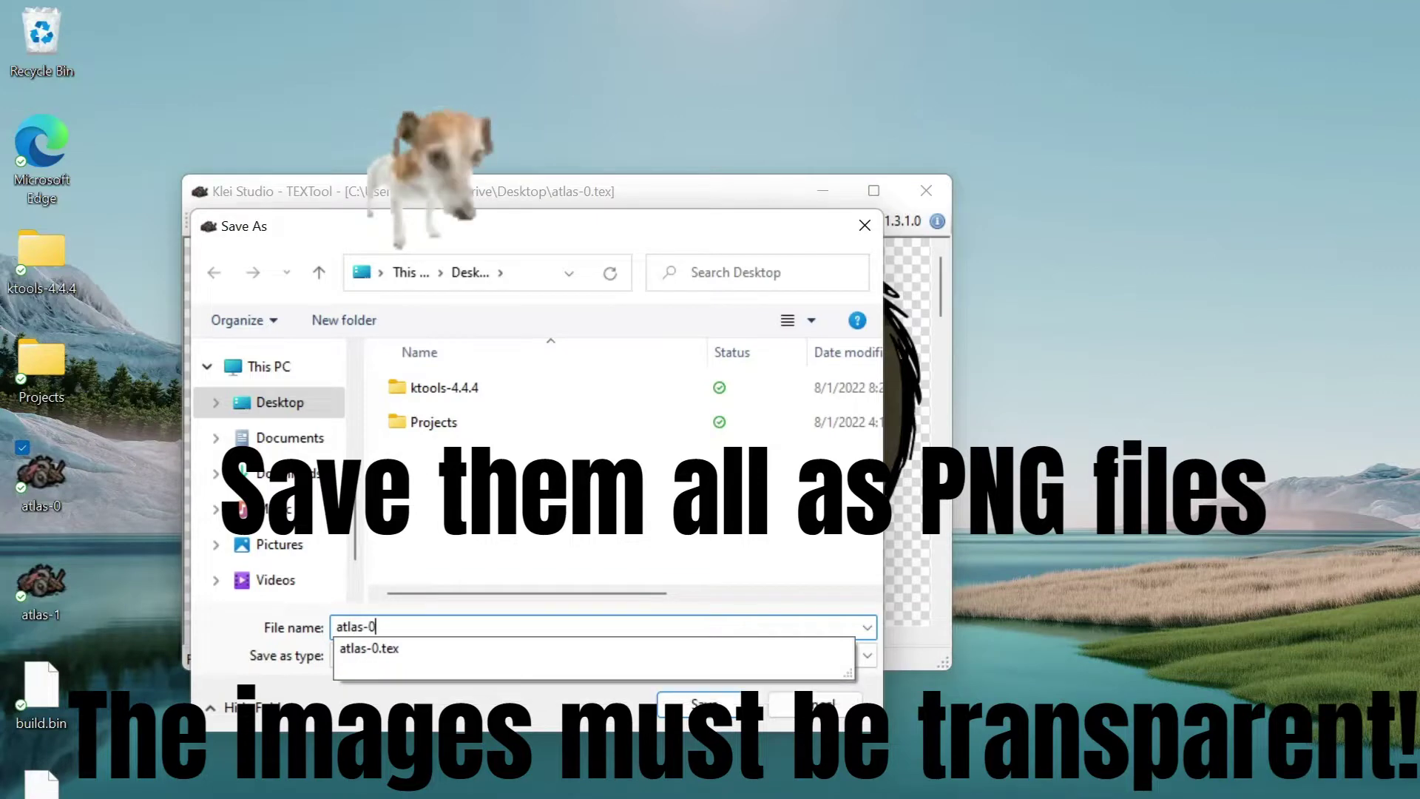
{"action": "type", "text": ".png"}
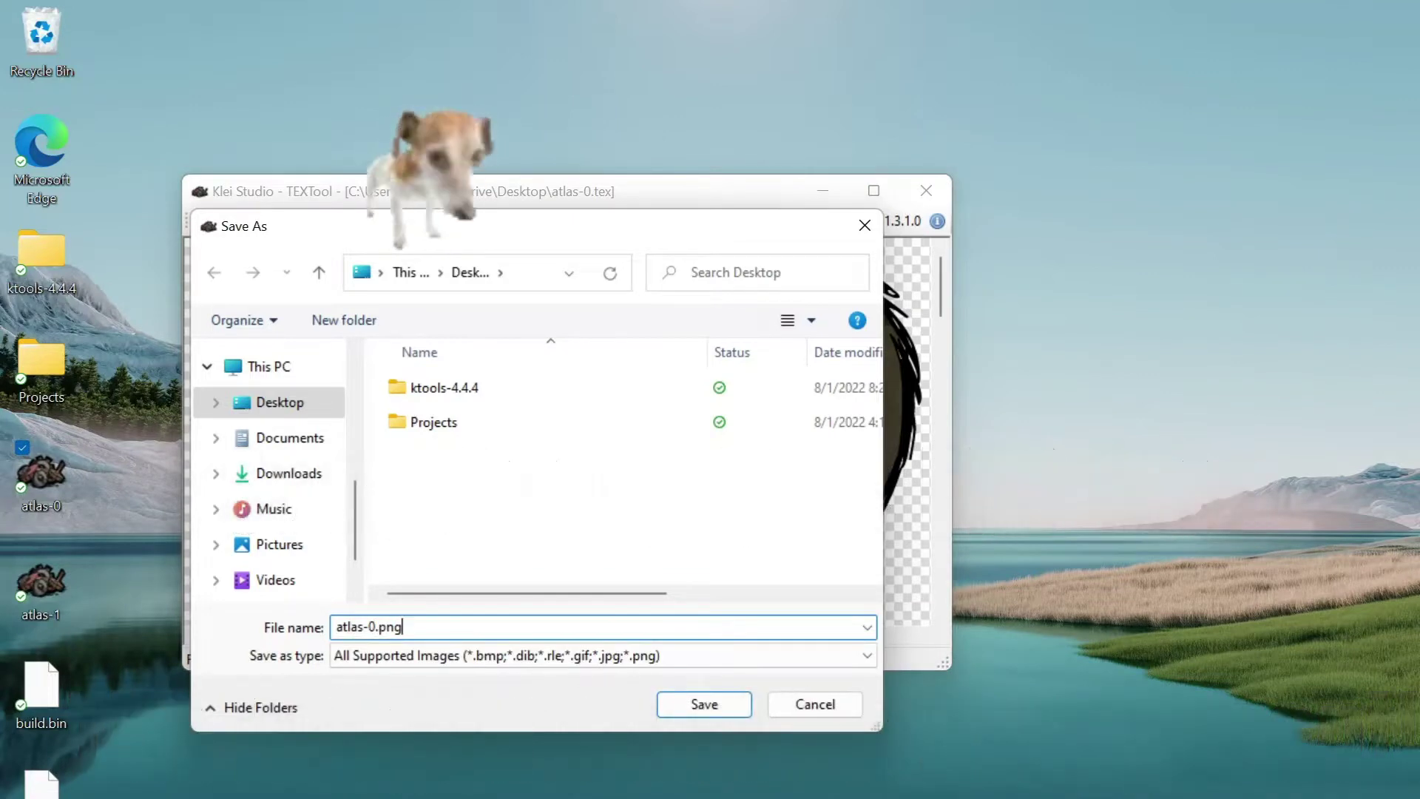
{"action": "left_click", "coordinate": [689, 710]}
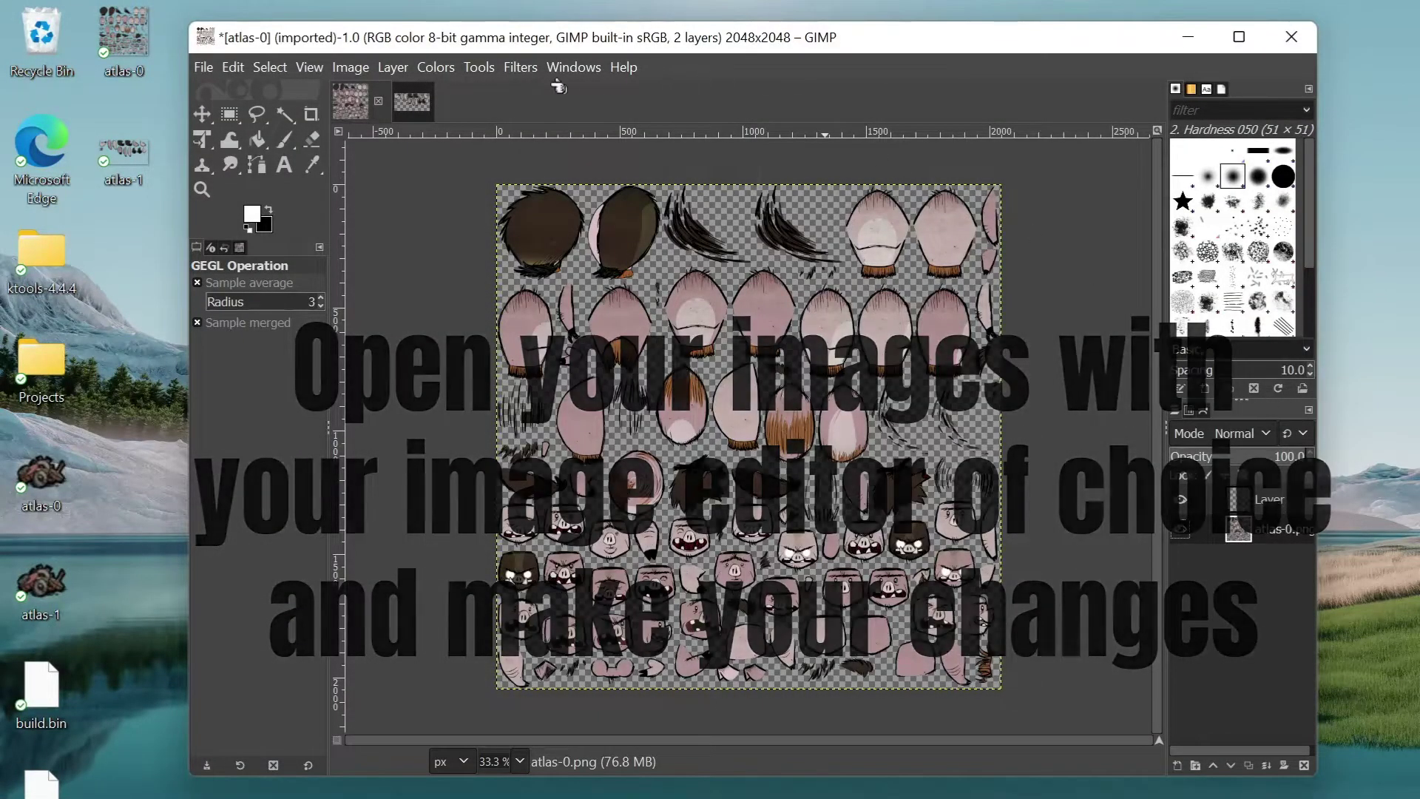
In GIMP, invert the colors of the atlas-0 image and overwrite atlas-0.png with the result
{"action": "left_click", "coordinate": [393, 67]}
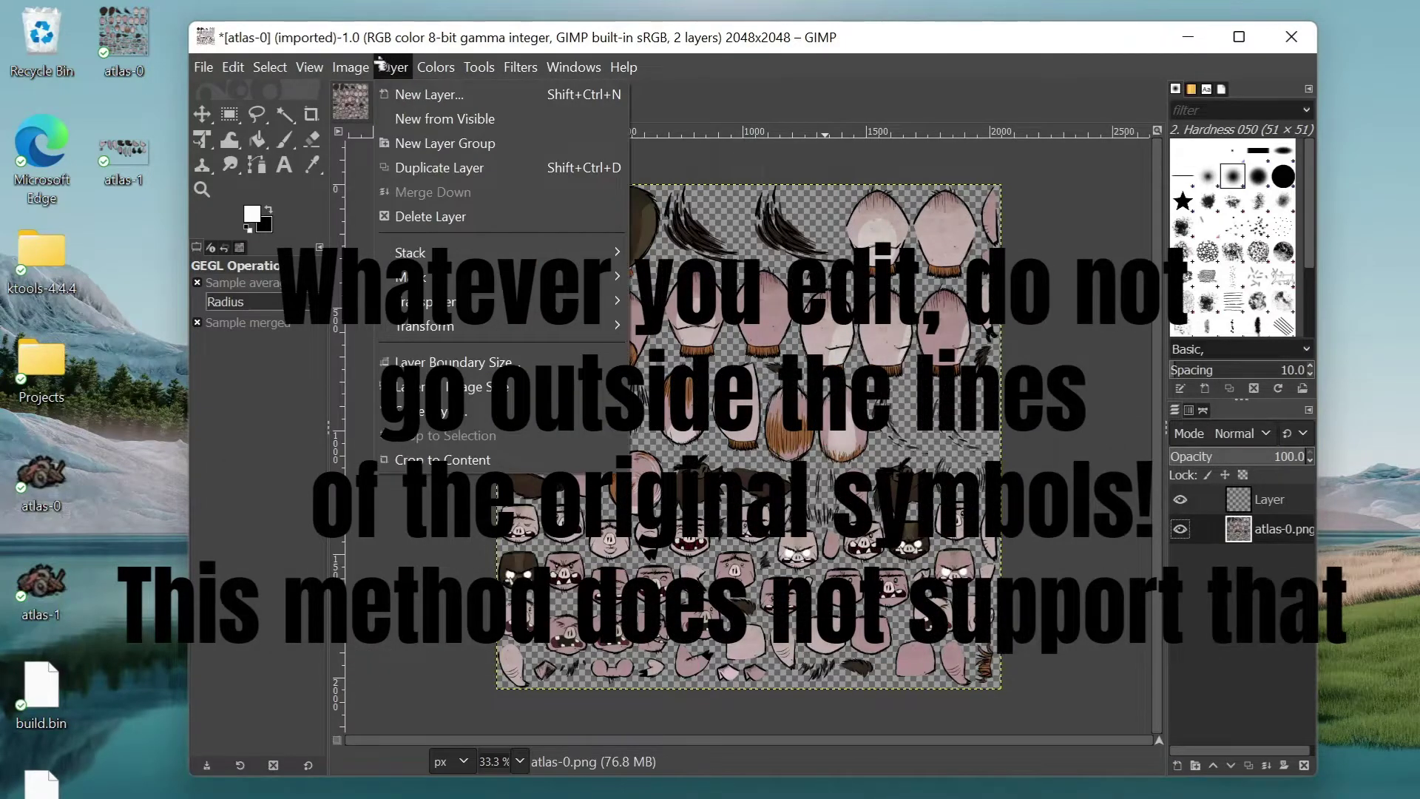
{"action": "left_click", "coordinate": [503, 354]}
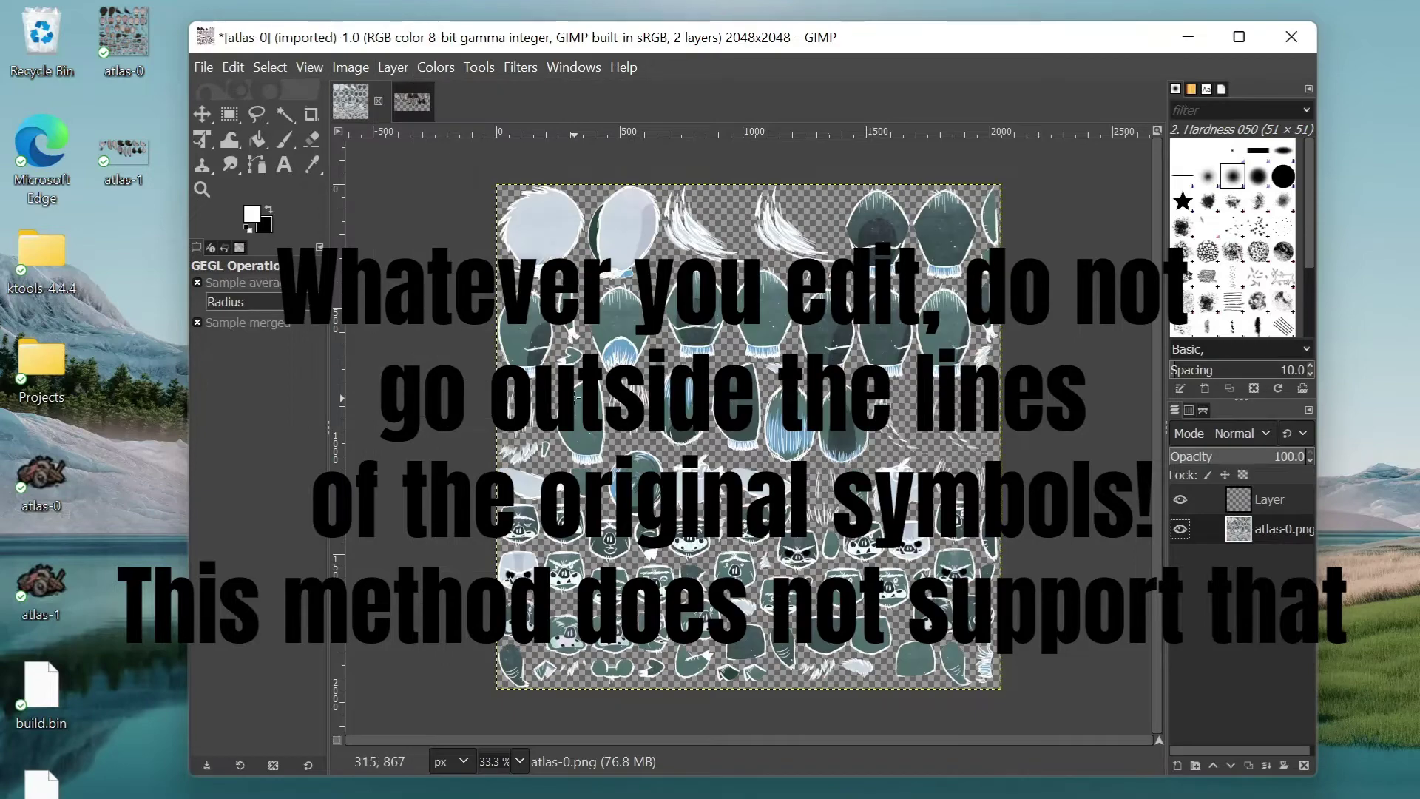
{"action": "left_click", "coordinate": [211, 68]}
{"action": "left_click", "coordinate": [311, 363]}
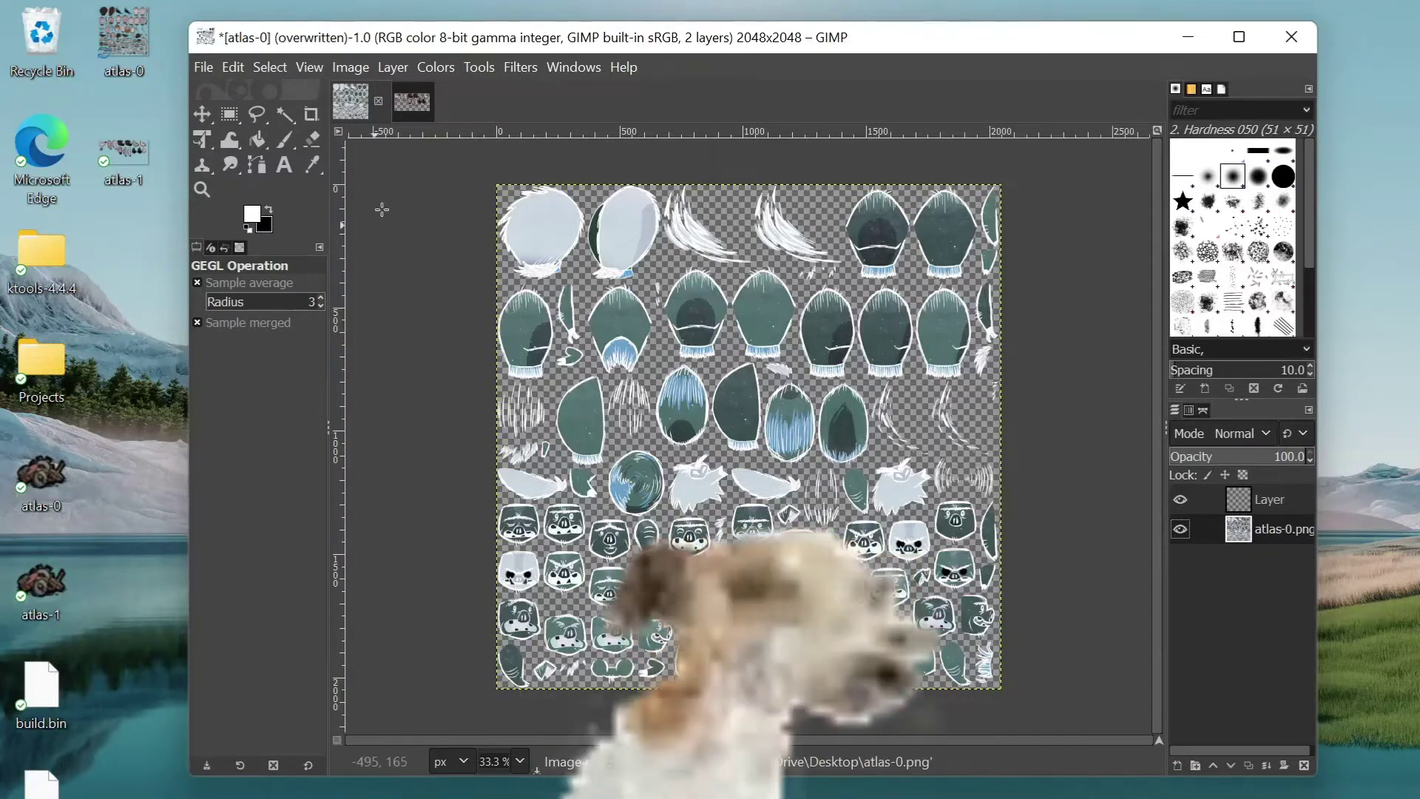
Switch to the atlas-1 image, invert its colors and overwrite atlas-1.png
{"action": "left_click", "coordinate": [412, 102]}
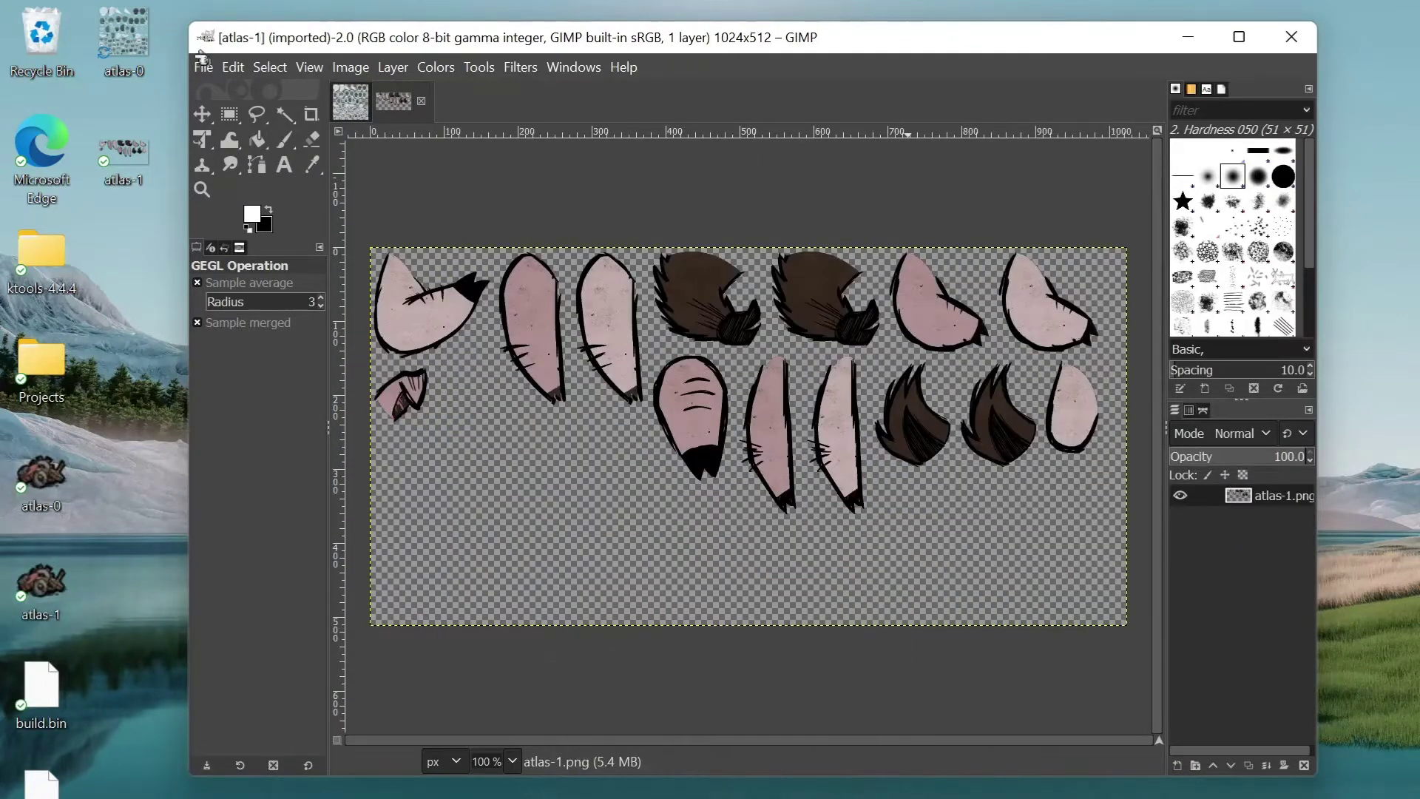
{"action": "left_click", "coordinate": [435, 67]}
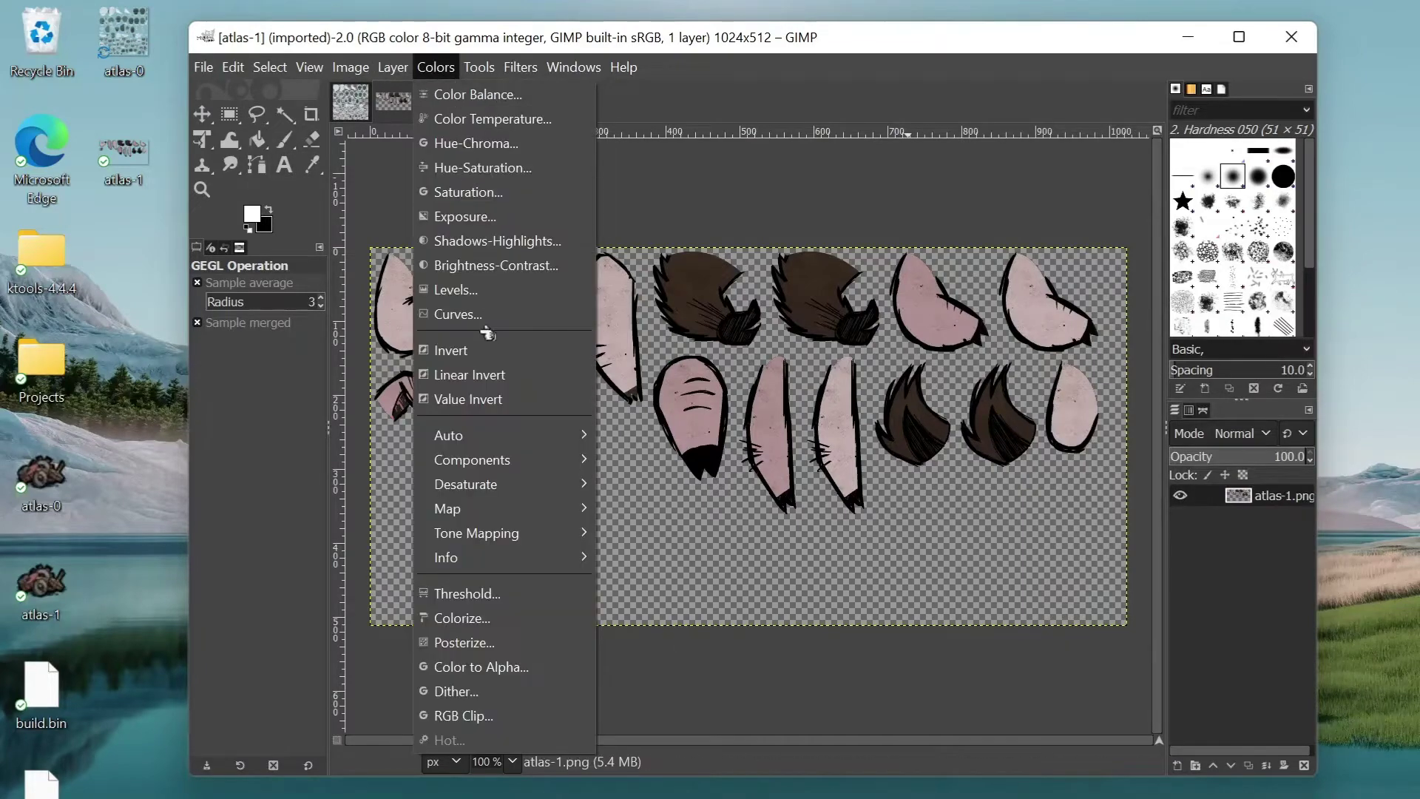
{"action": "left_click", "coordinate": [487, 345]}
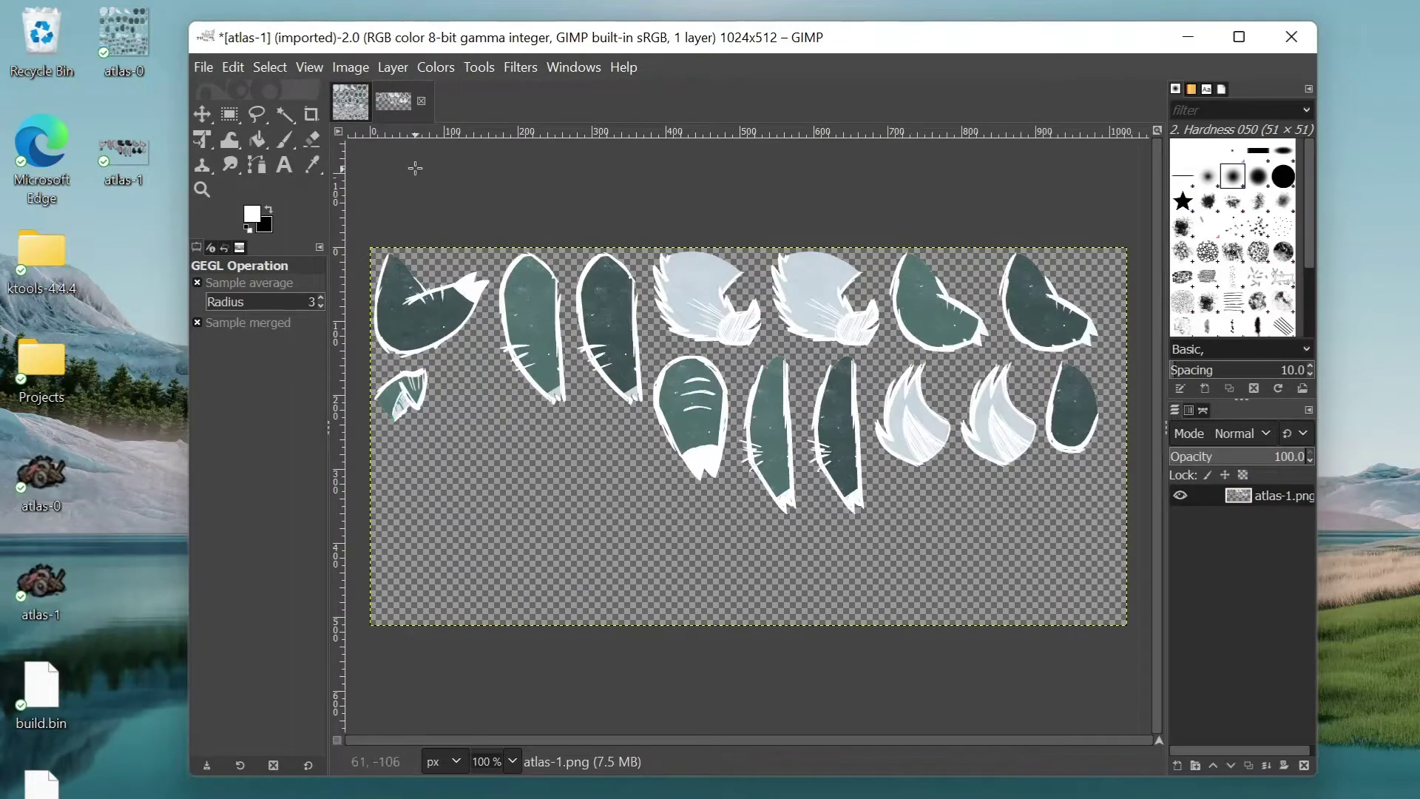
{"action": "left_click", "coordinate": [207, 67]}
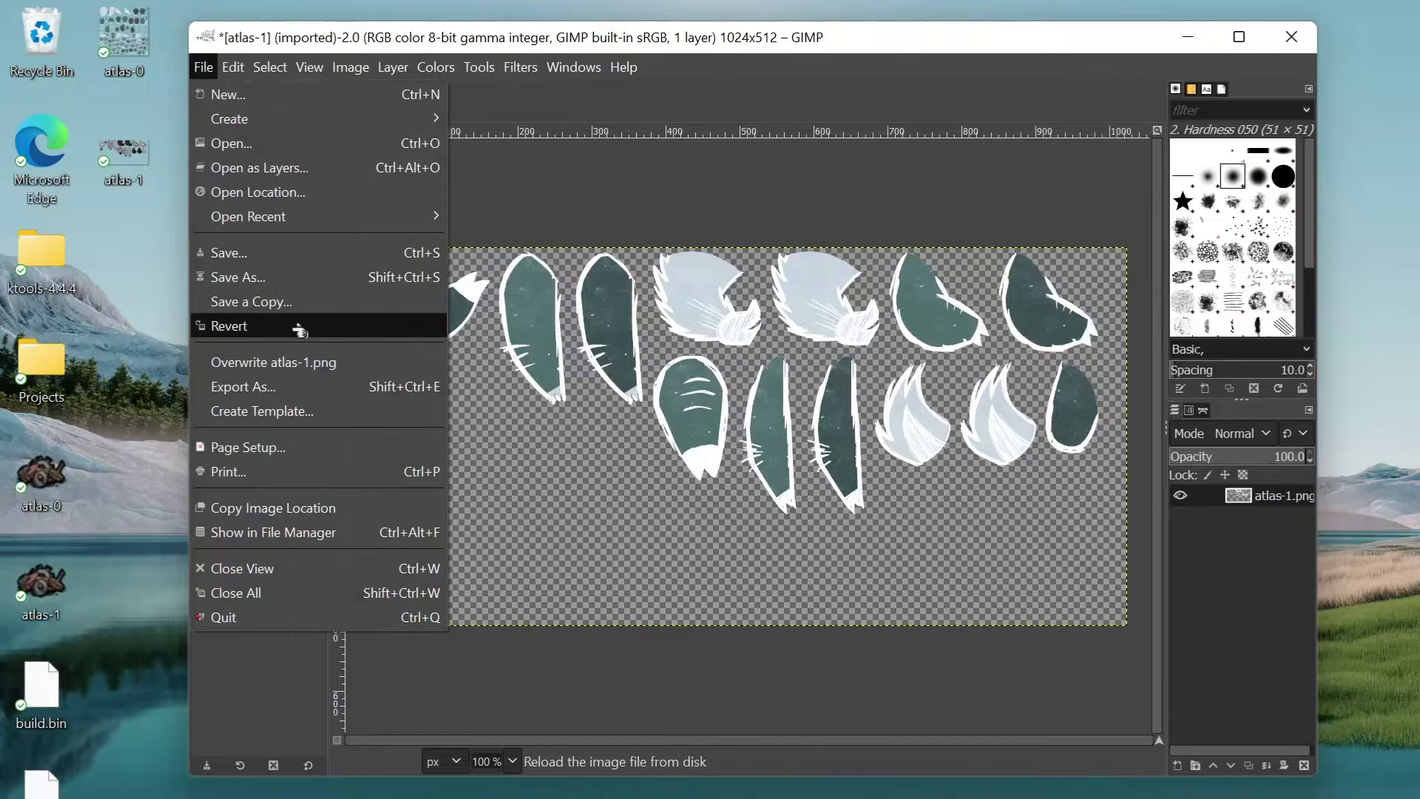
{"action": "left_click", "coordinate": [320, 362]}
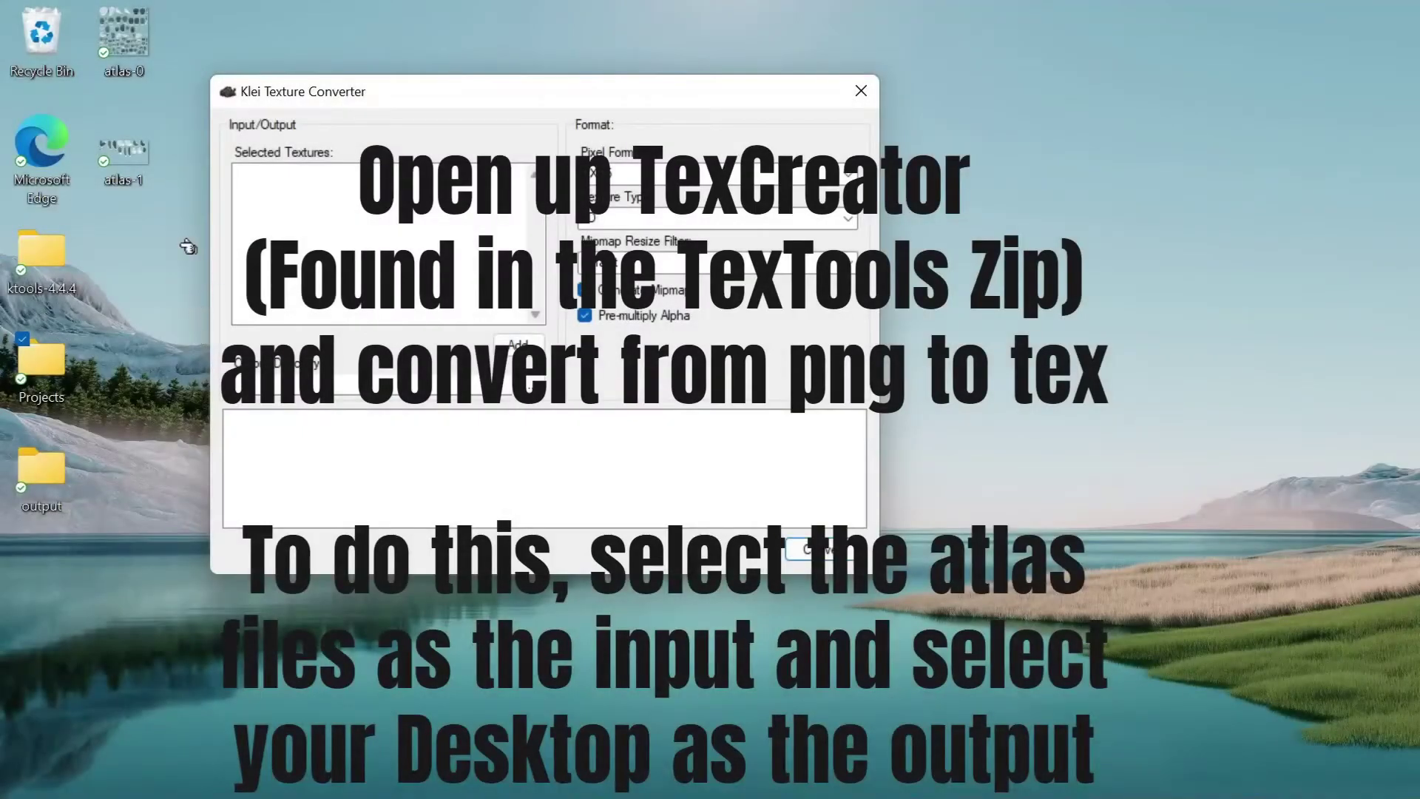
Add atlas-0.png and atlas-1.png from the Desktop as the input textures in Klei Texture Converter
{"action": "left_click", "coordinate": [503, 342]}
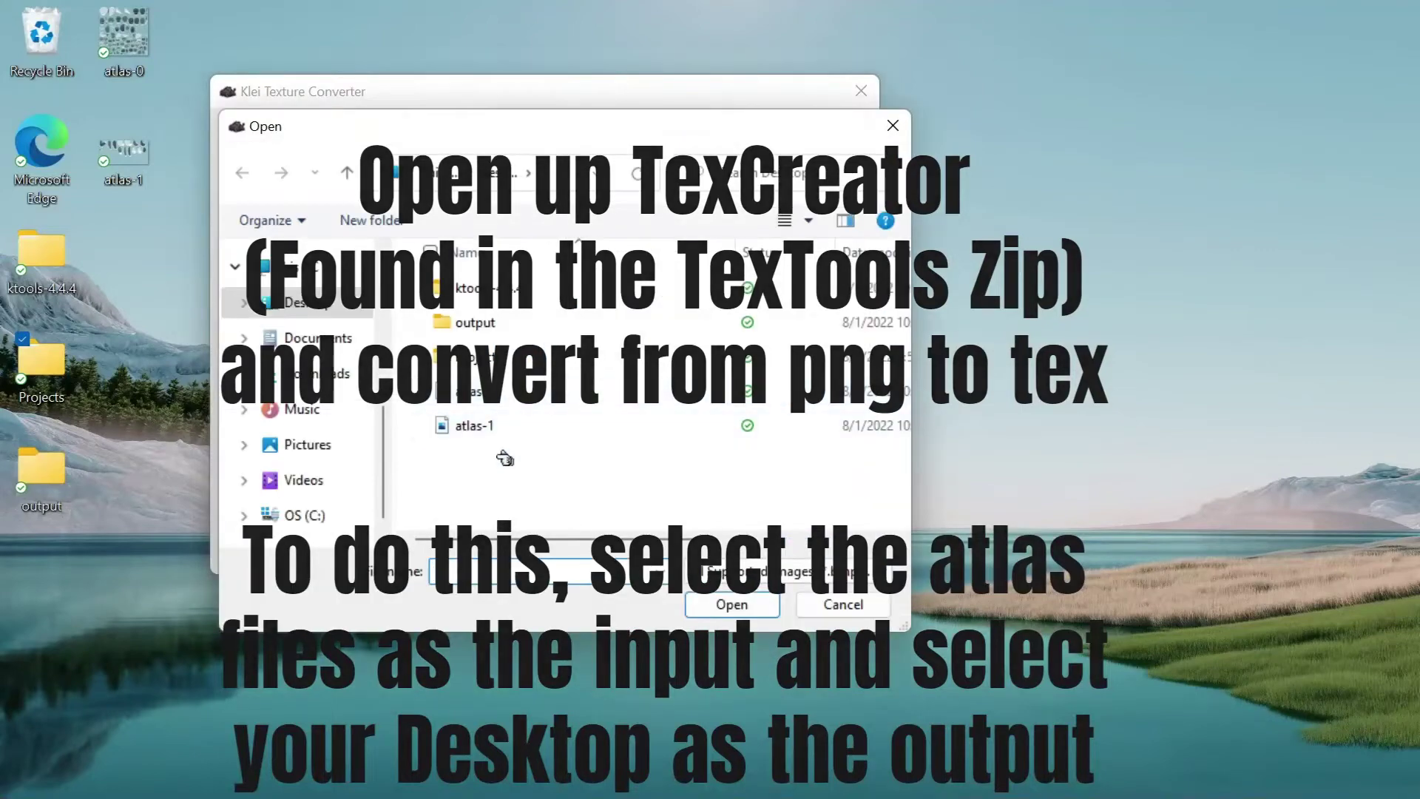
{"action": "left_click_drag", "start_coordinate": [501, 459], "coordinate": [501, 402]}
{"action": "left_click", "coordinate": [732, 604]}
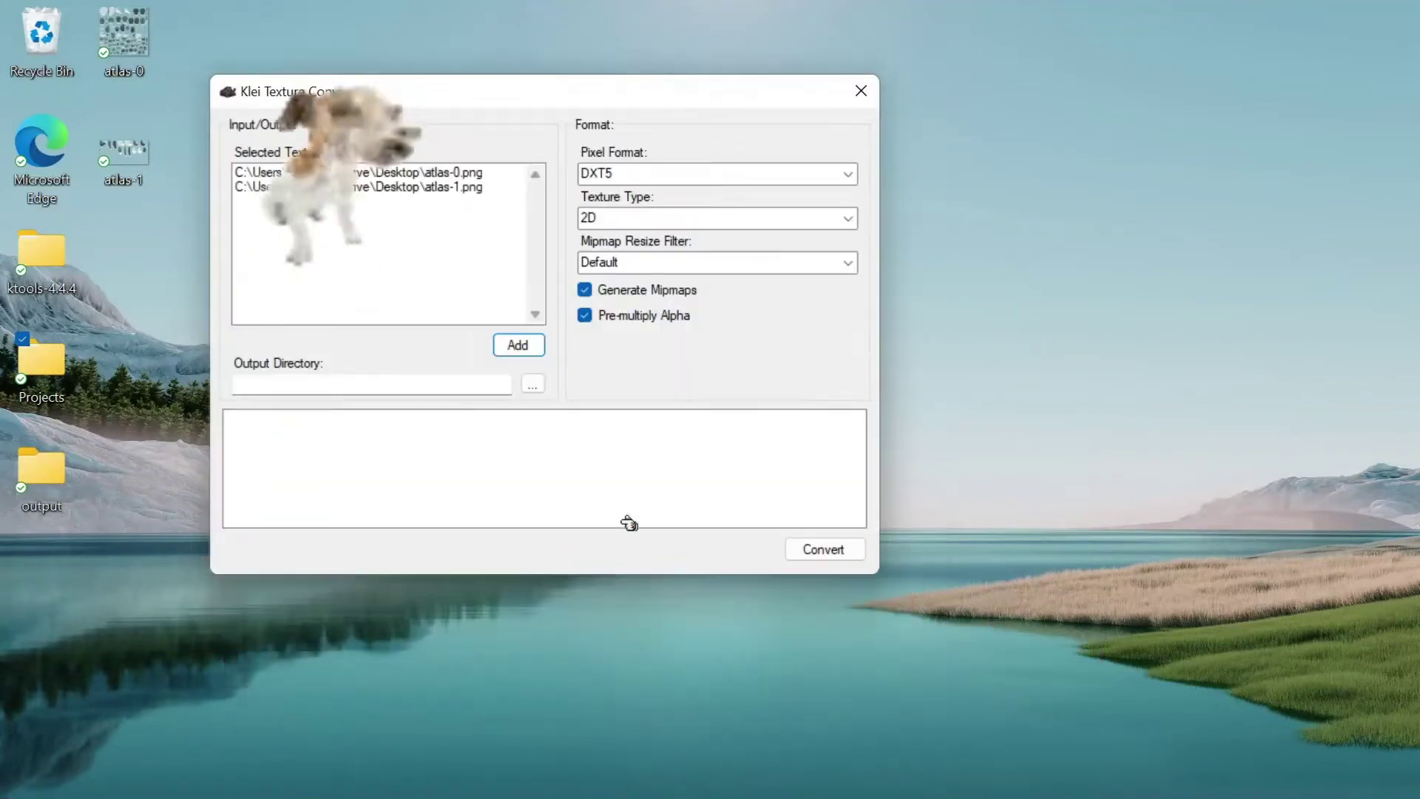
Set the output directory to the Desktop and convert the selected textures
{"action": "left_click", "coordinate": [529, 383]}
{"action": "left_click", "coordinate": [737, 591]}
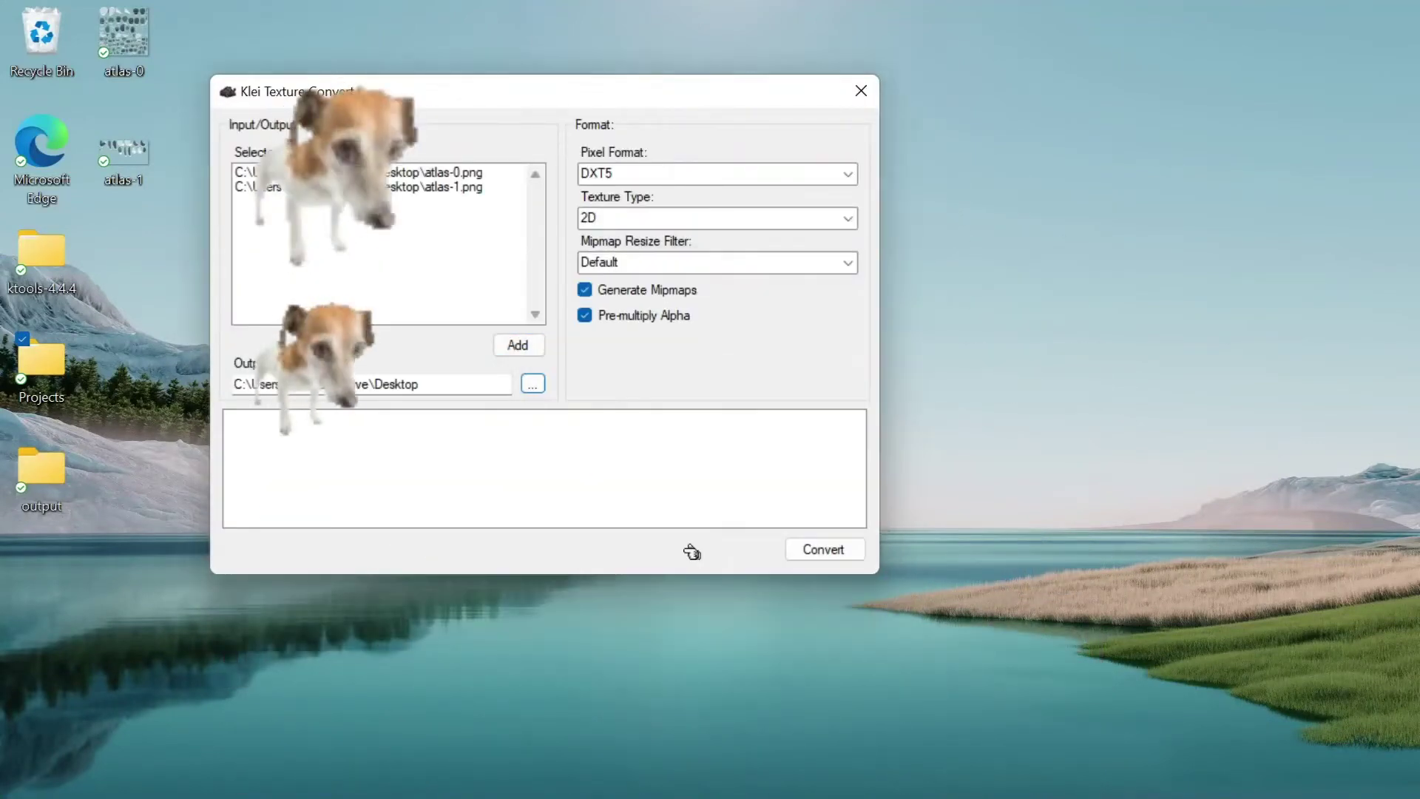
{"action": "left_click", "coordinate": [819, 548]}
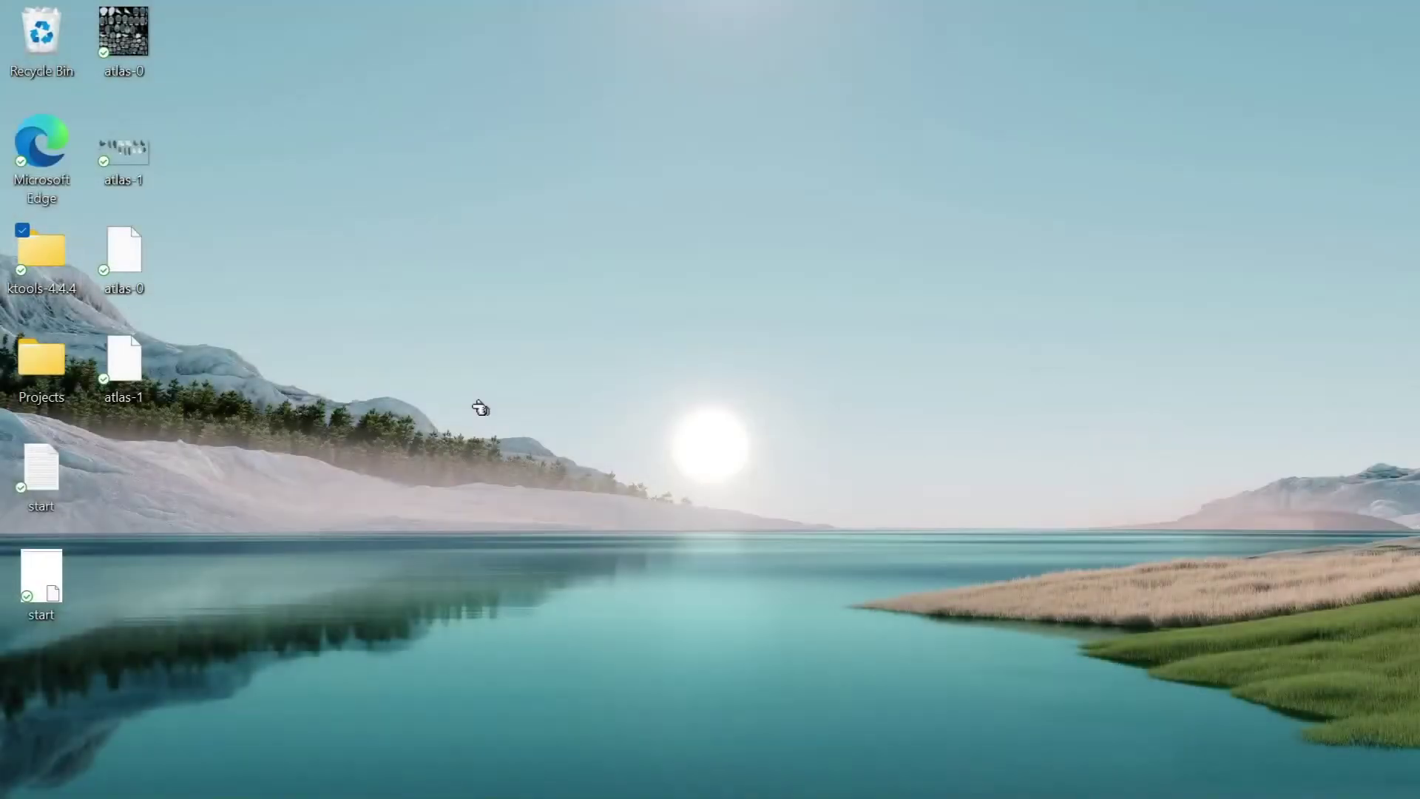
Open the ktools-4.4.4 folder, go to the data\anim folder of Don't Starve Together and search it for "pig"
{"action": "key", "text": "Return"}
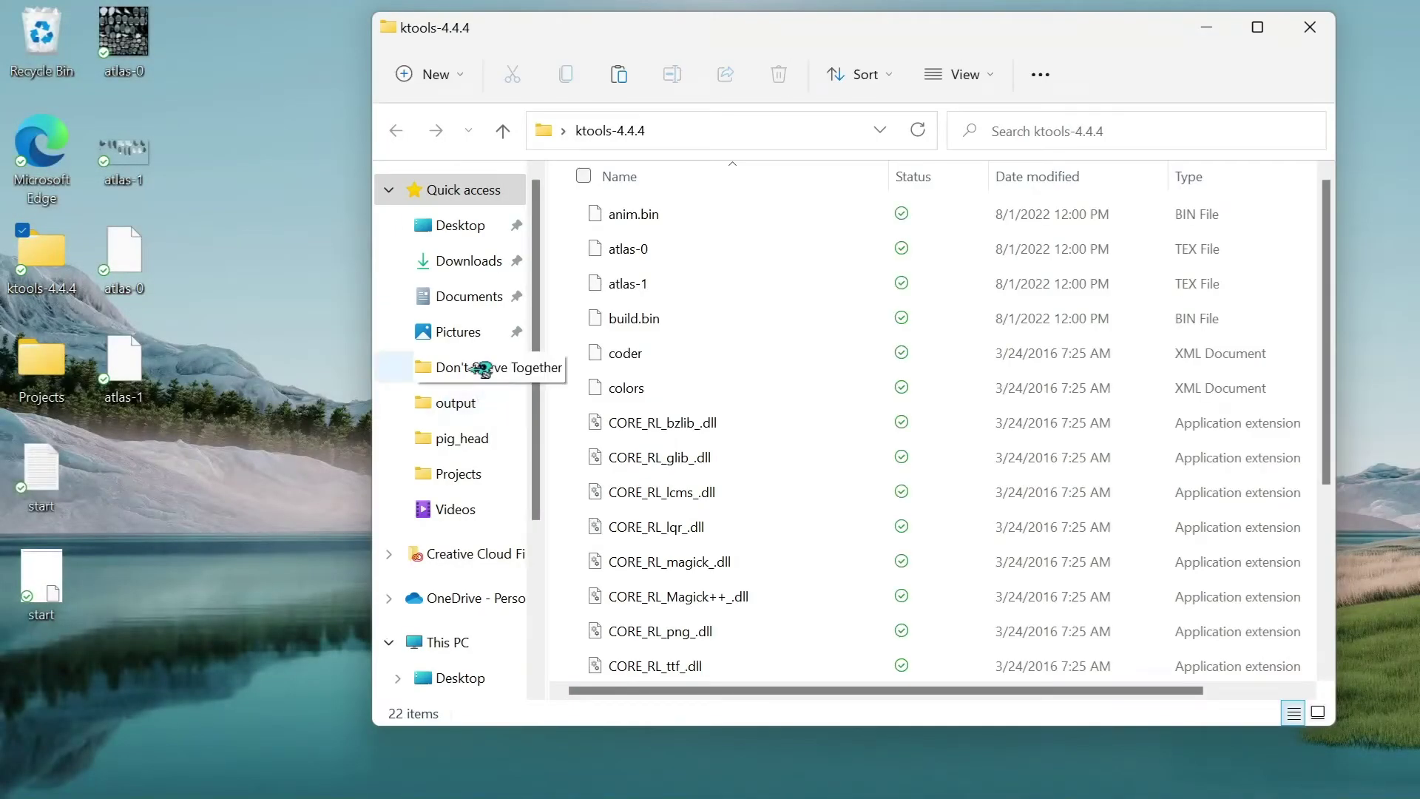
{"action": "left_click", "coordinate": [482, 368]}
{"action": "double_click", "coordinate": [691, 326]}
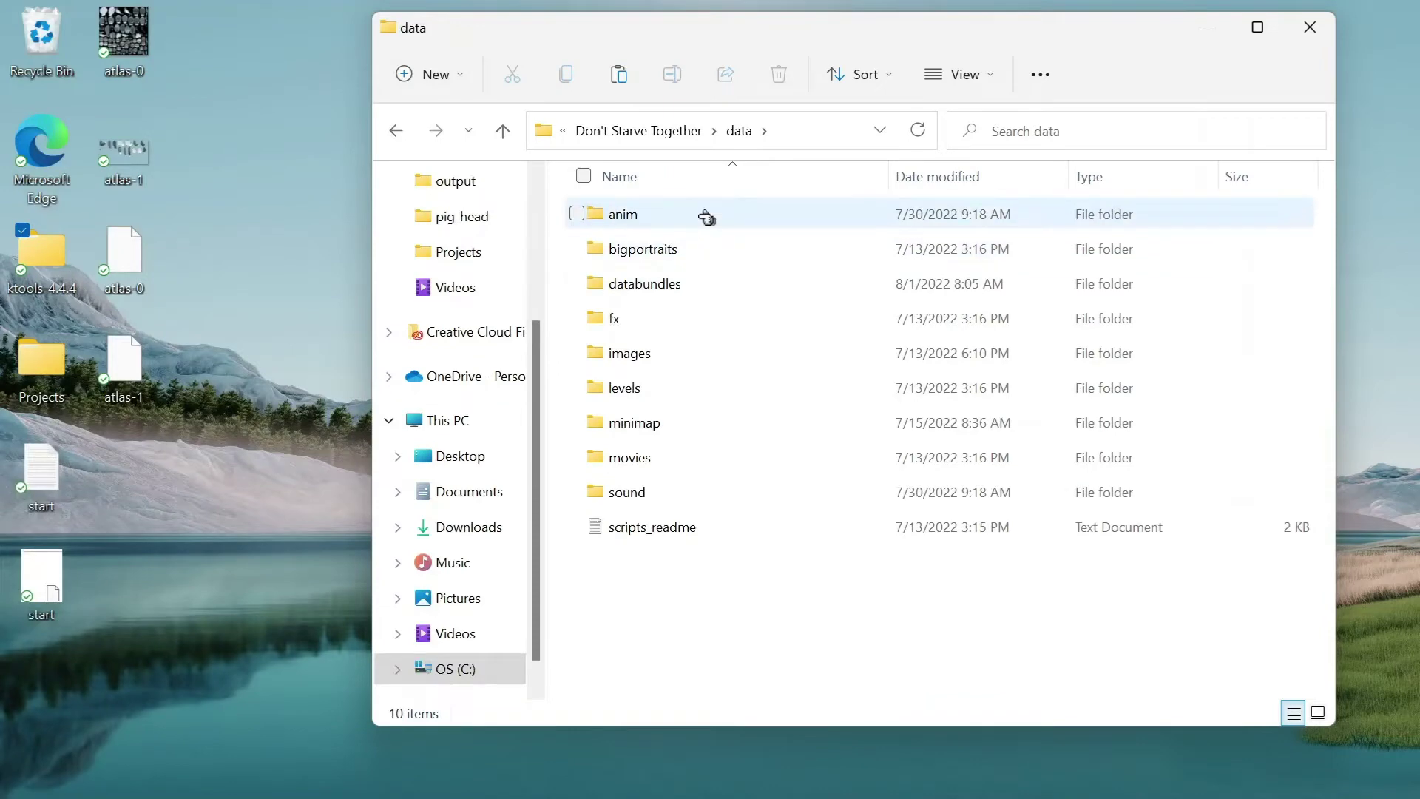
{"action": "double_click", "coordinate": [706, 216]}
{"action": "left_click", "coordinate": [1124, 133]}
{"action": "type", "text": "p"}
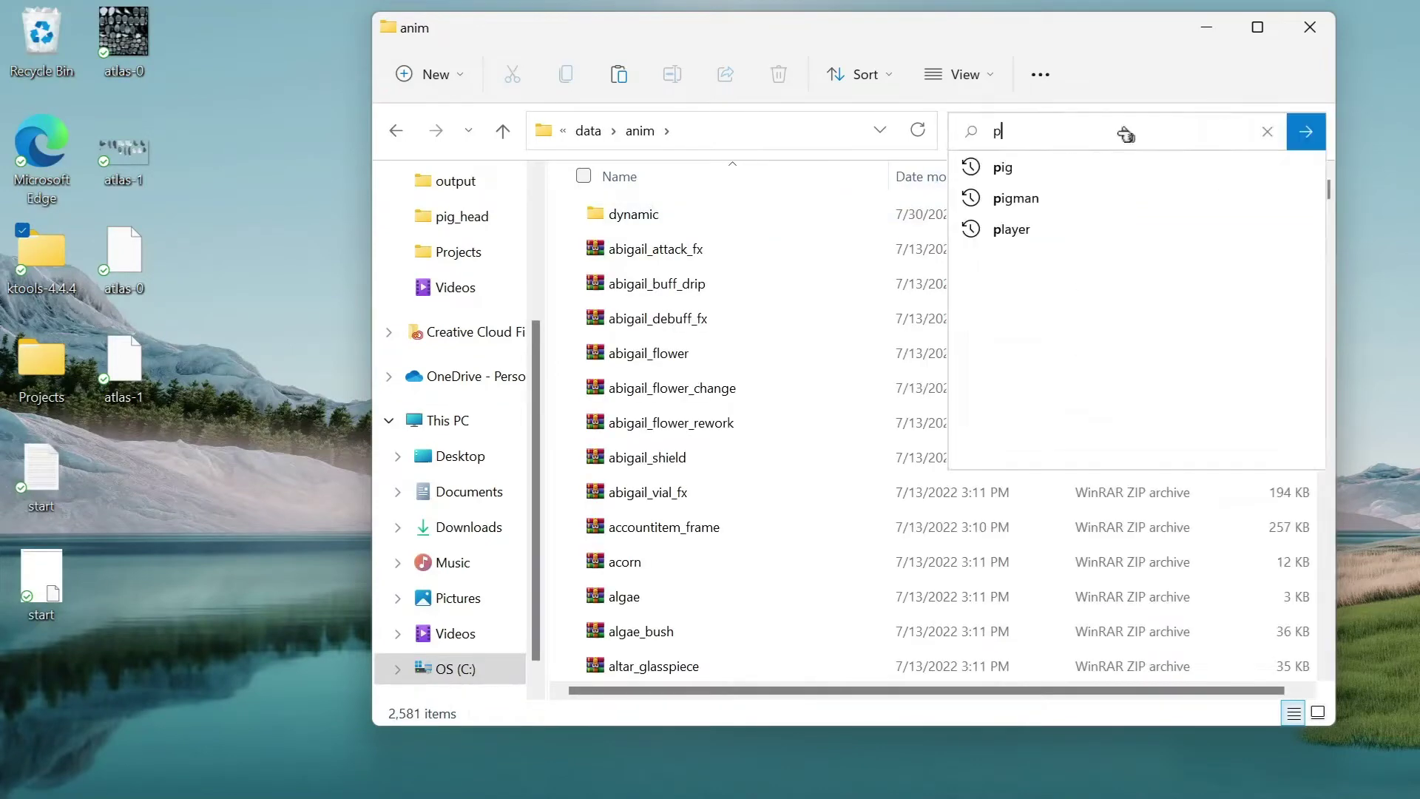
{"action": "type", "text": "ig"}
{"action": "key", "text": "Return"}
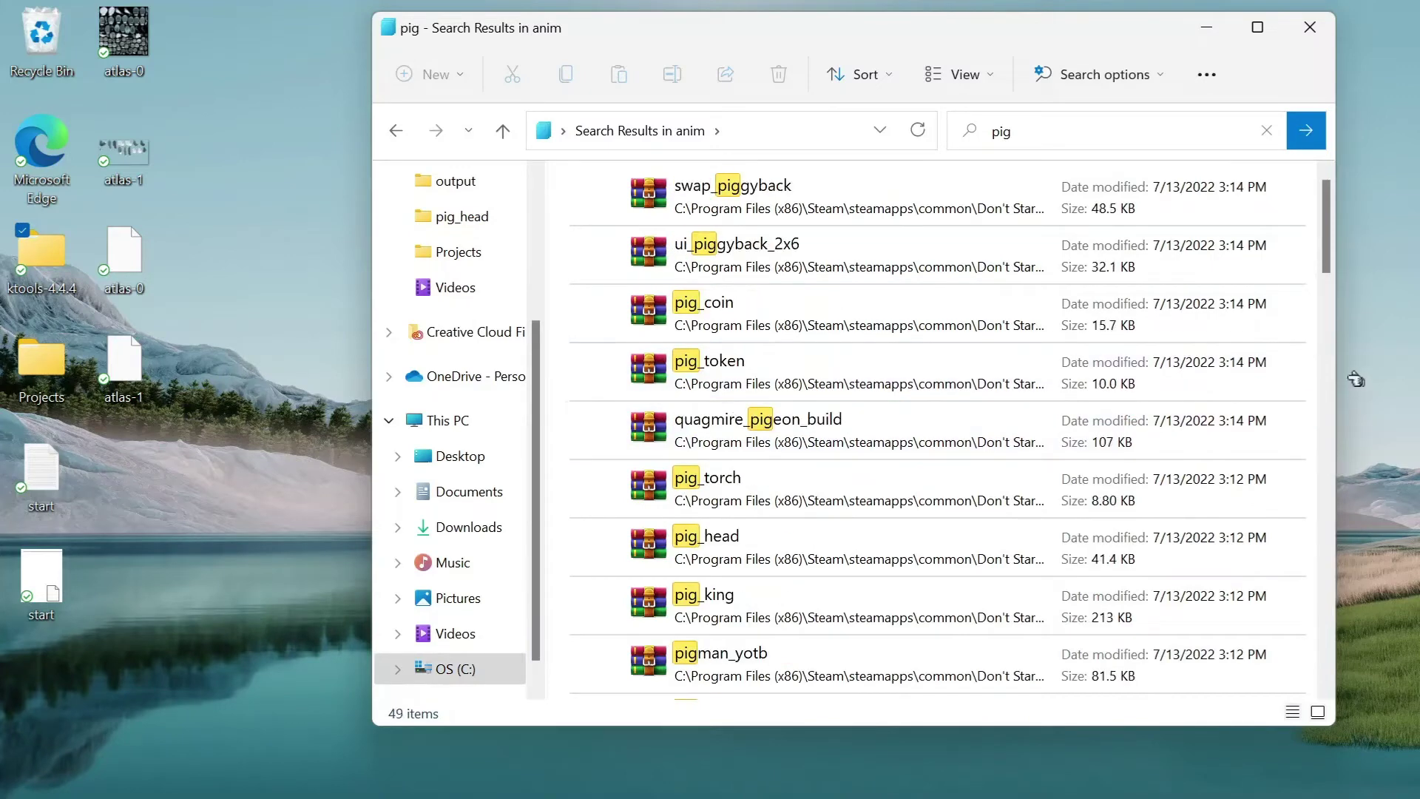
Find the pig_build archive in the search results and copy it to the Desktop
{"action": "left_click_drag", "start_coordinate": [1331, 228], "coordinate": [1340, 469]}
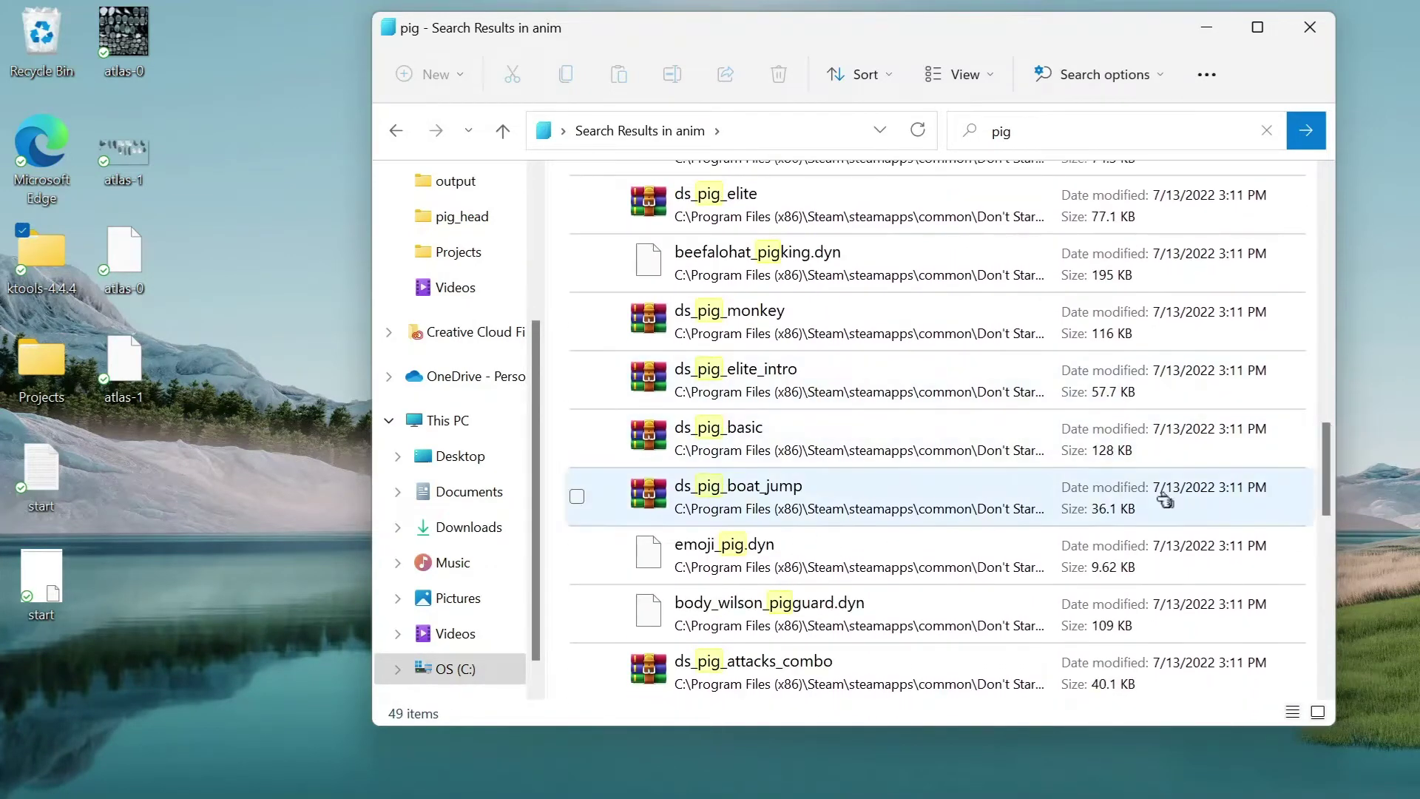
{"action": "left_click_drag", "start_coordinate": [1338, 460], "coordinate": [1338, 519]}
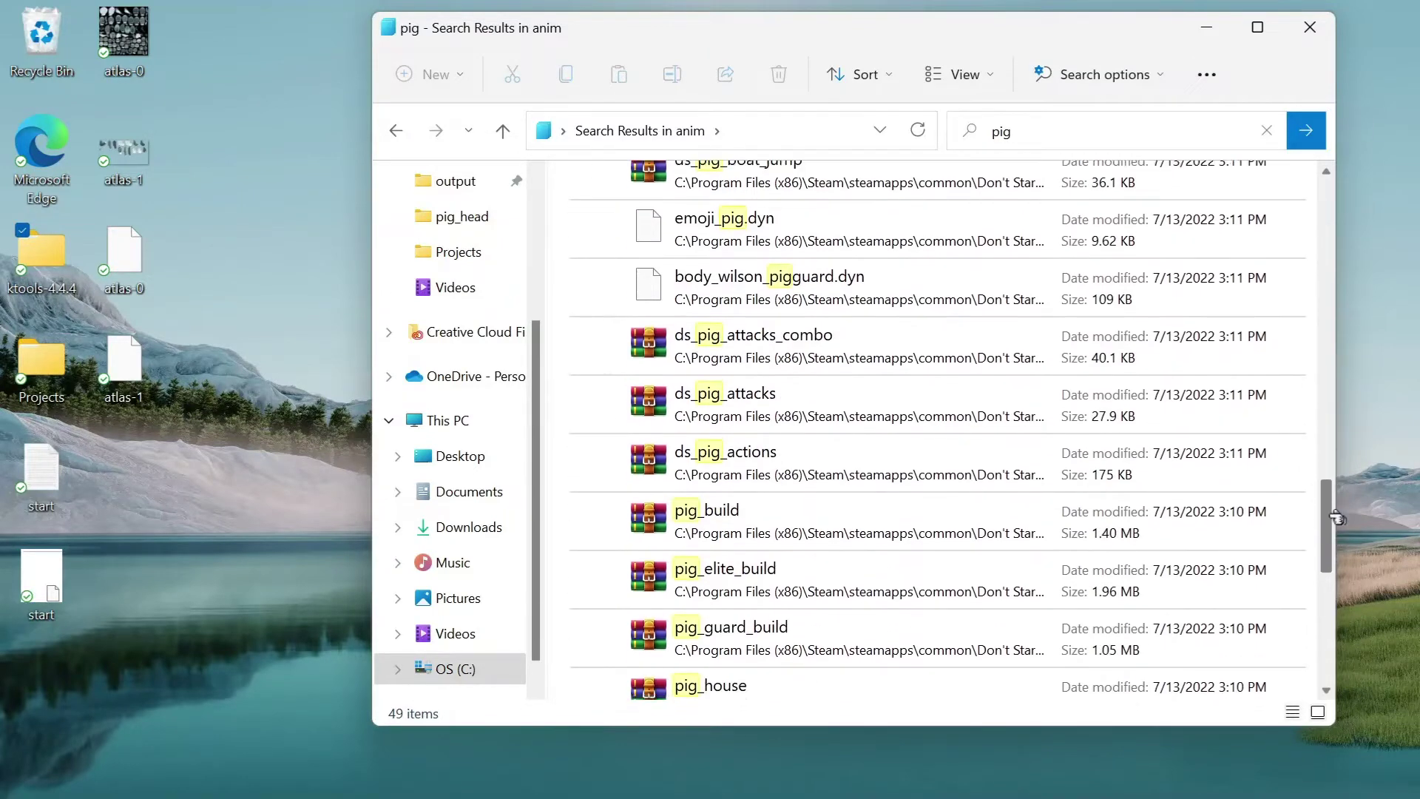
{"action": "left_click", "coordinate": [936, 509]}
{"action": "left_click_drag", "start_coordinate": [161, 467], "coordinate": [138, 479]}
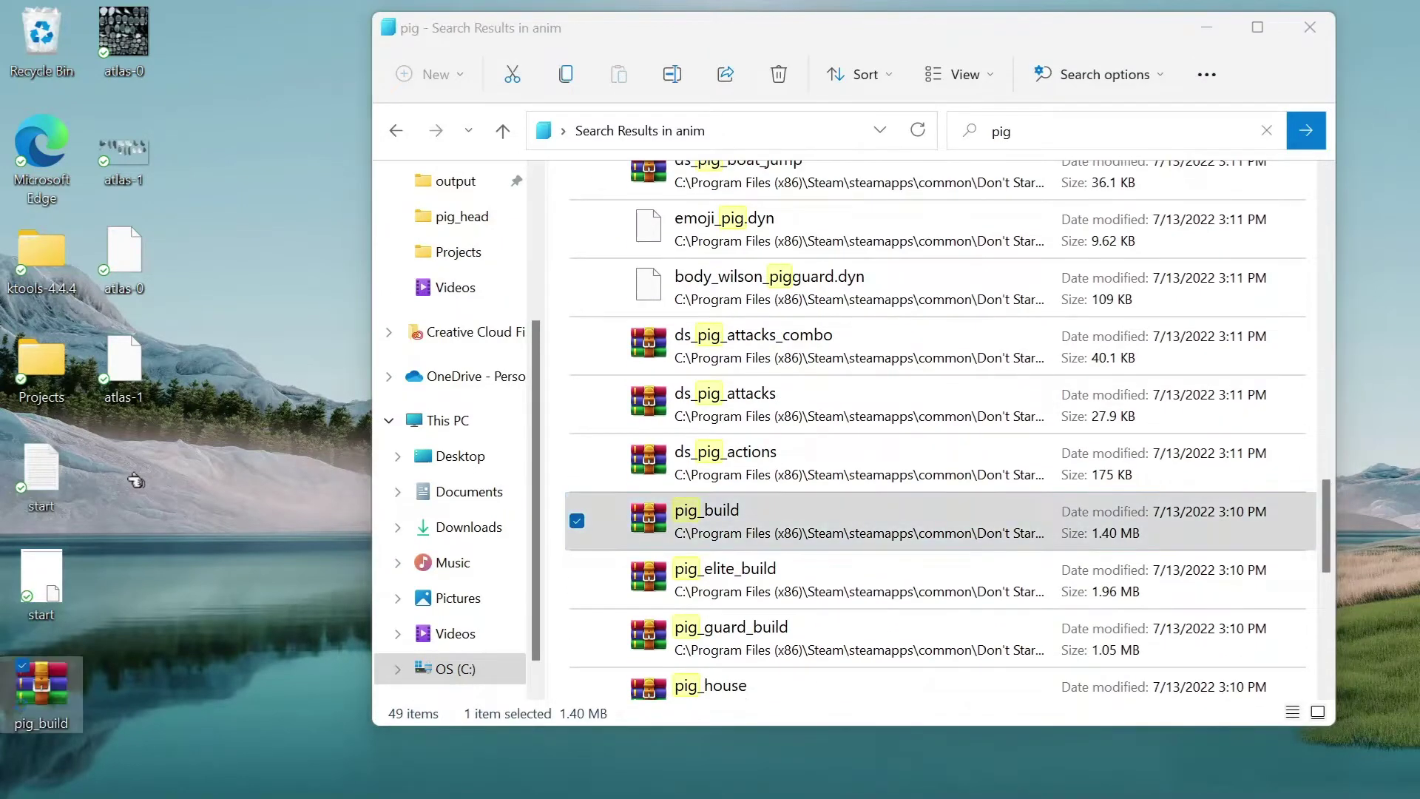
Create a folder named mymod in the mods folder of Don't Starve Together
{"action": "scroll", "coordinate": [546, 370], "scroll_direction": "up", "scroll_amount": 5}
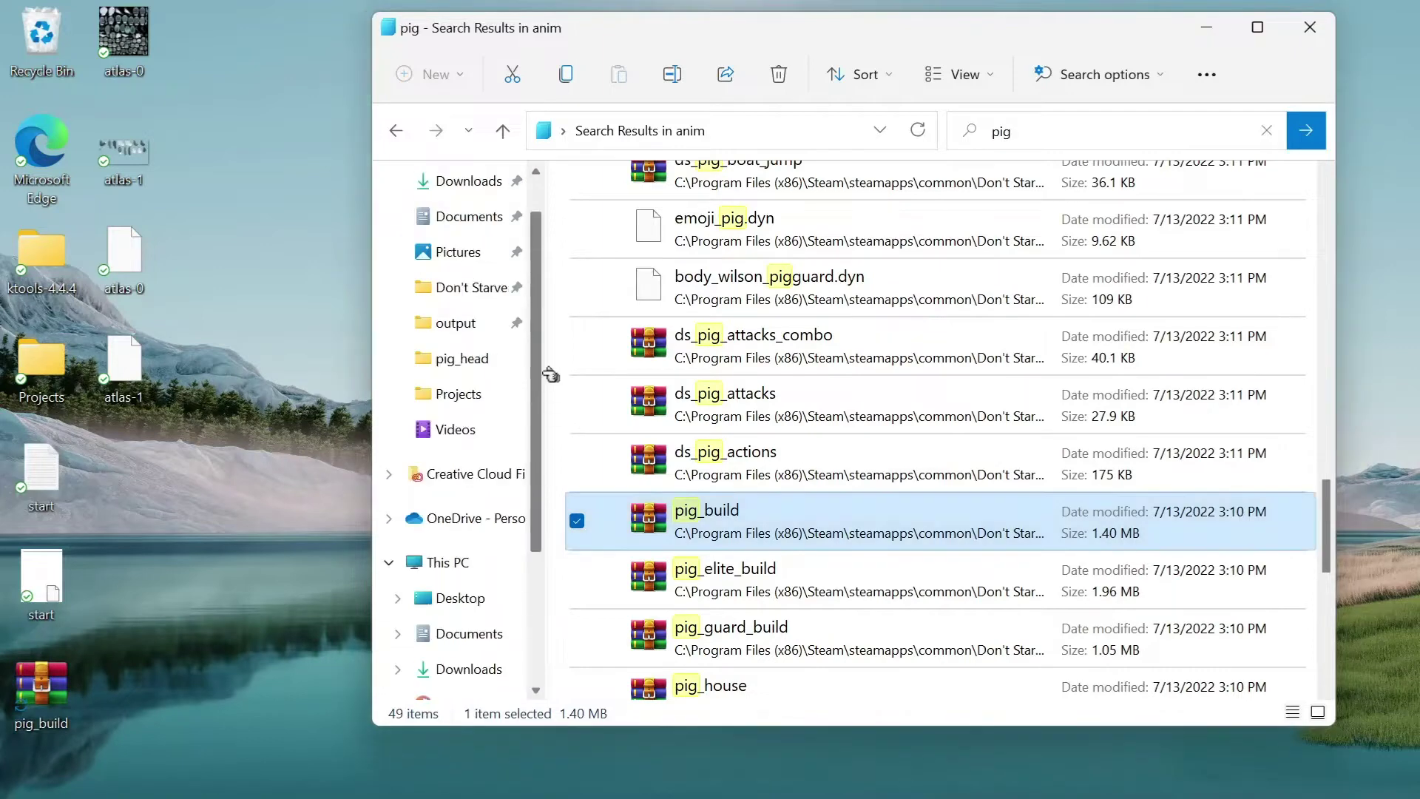
{"action": "left_click", "coordinate": [538, 337]}
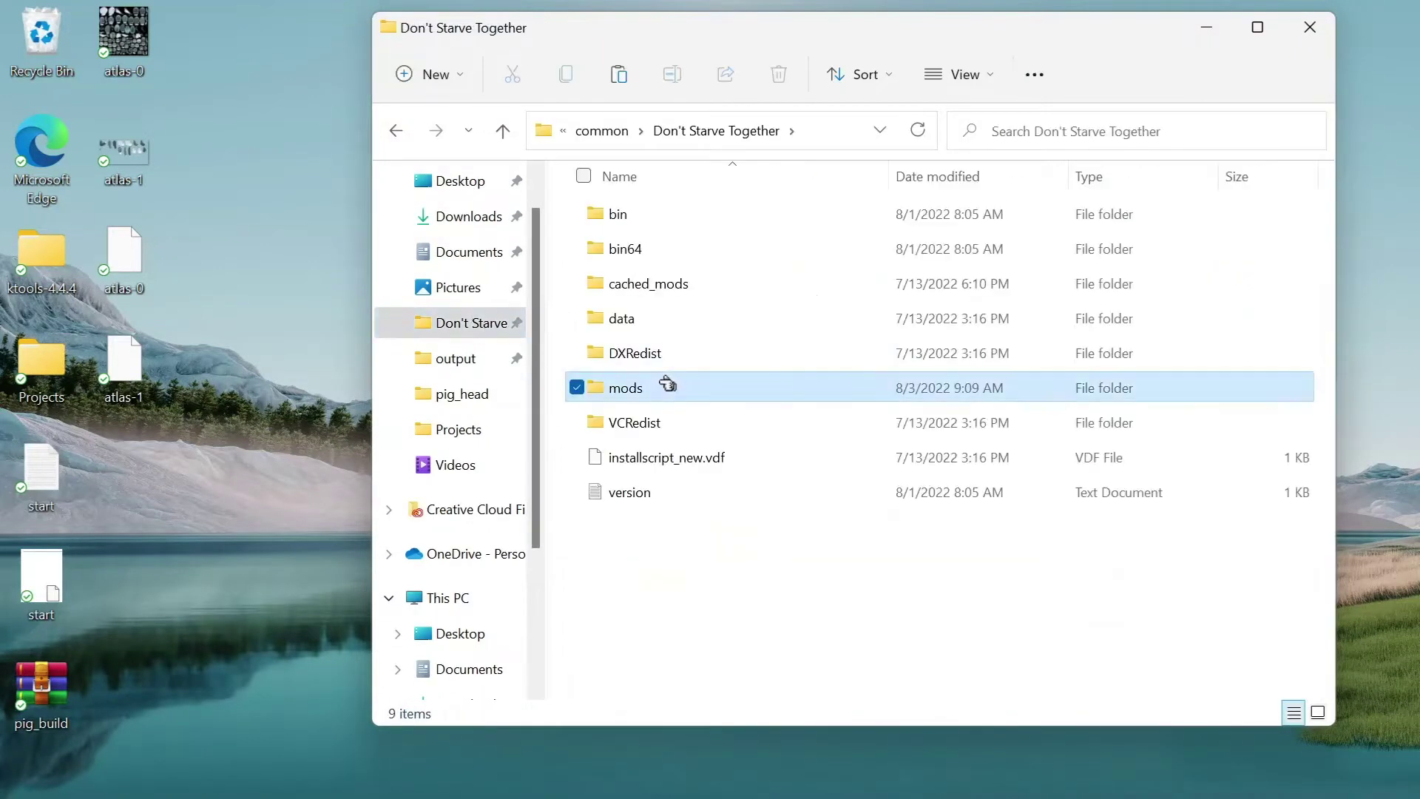
{"action": "double_click", "coordinate": [666, 384]}
{"action": "right_click", "coordinate": [567, 262]}
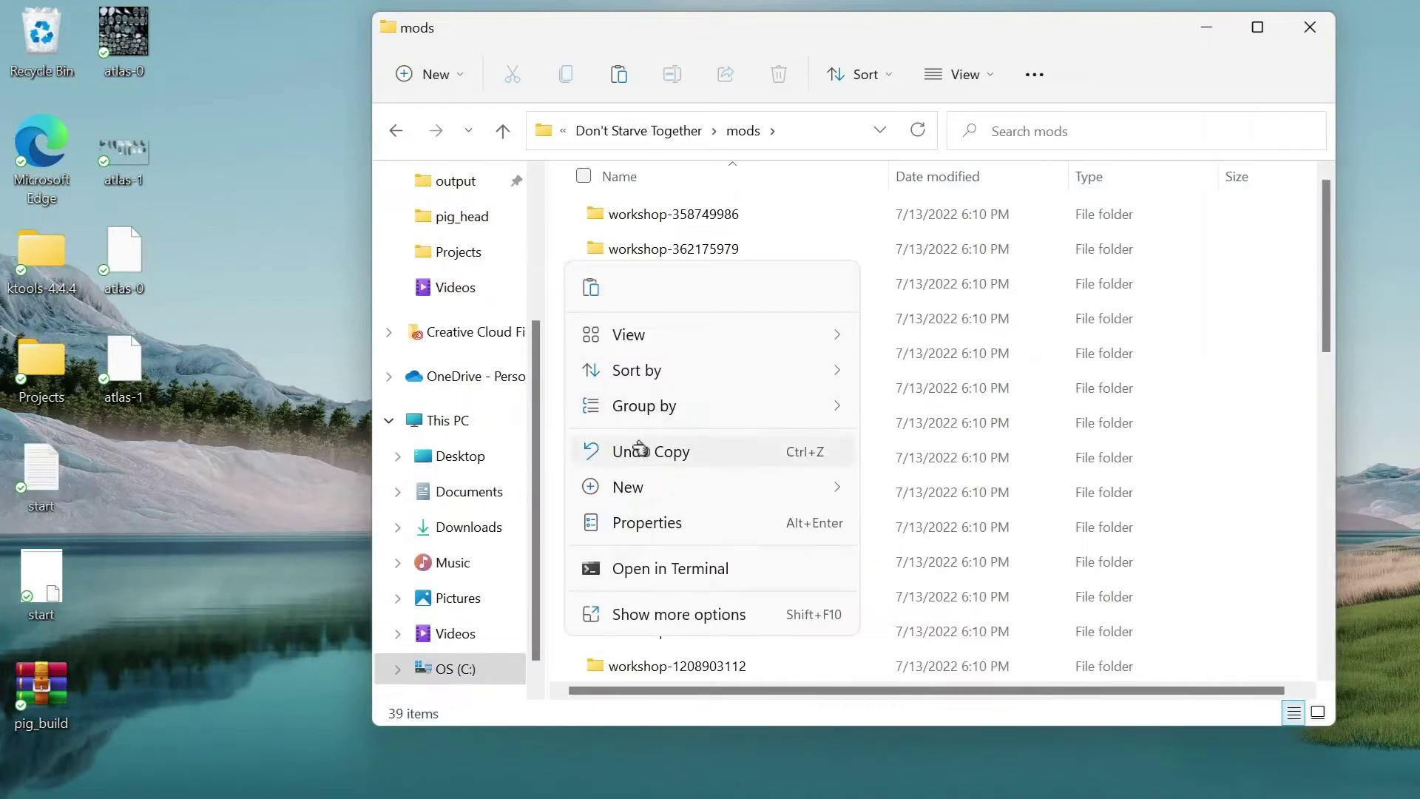
{"action": "mouse_move", "coordinate": [666, 488]}
{"action": "left_click", "coordinate": [945, 110]}
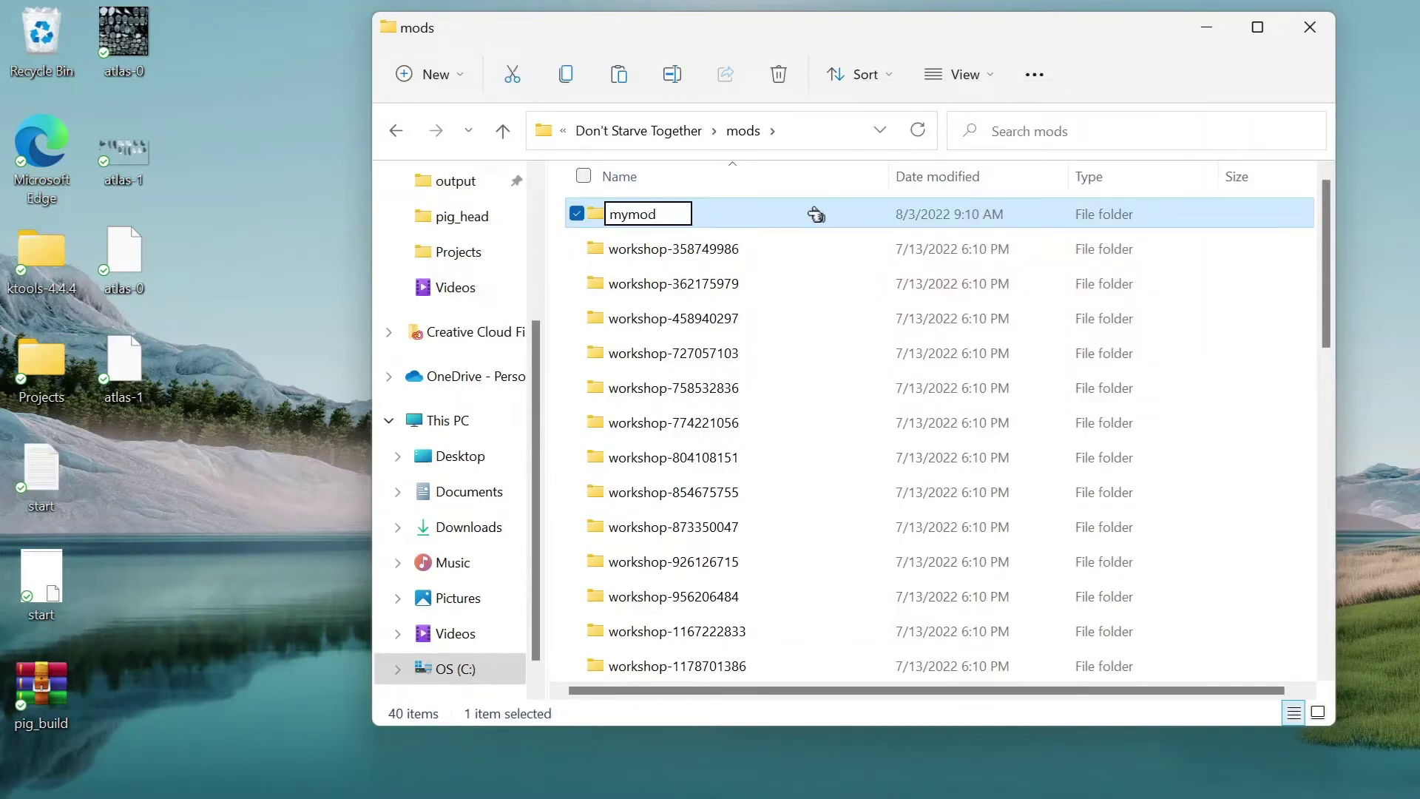
Create an anim folder inside mymod and move the pig_build archive from the Desktop into it
{"action": "double_click", "coordinate": [817, 214]}
{"action": "right_click", "coordinate": [709, 281]}
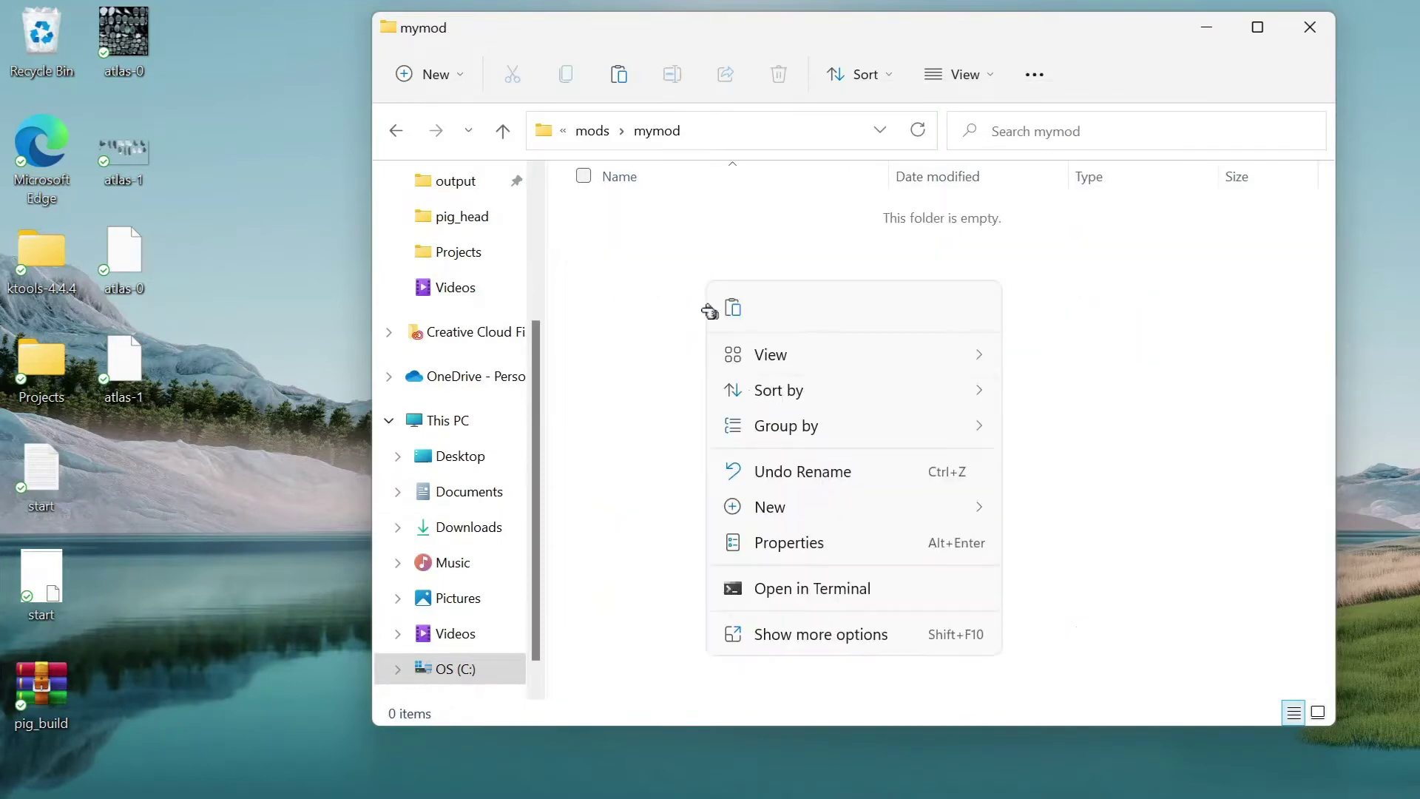
{"action": "mouse_move", "coordinate": [810, 513]}
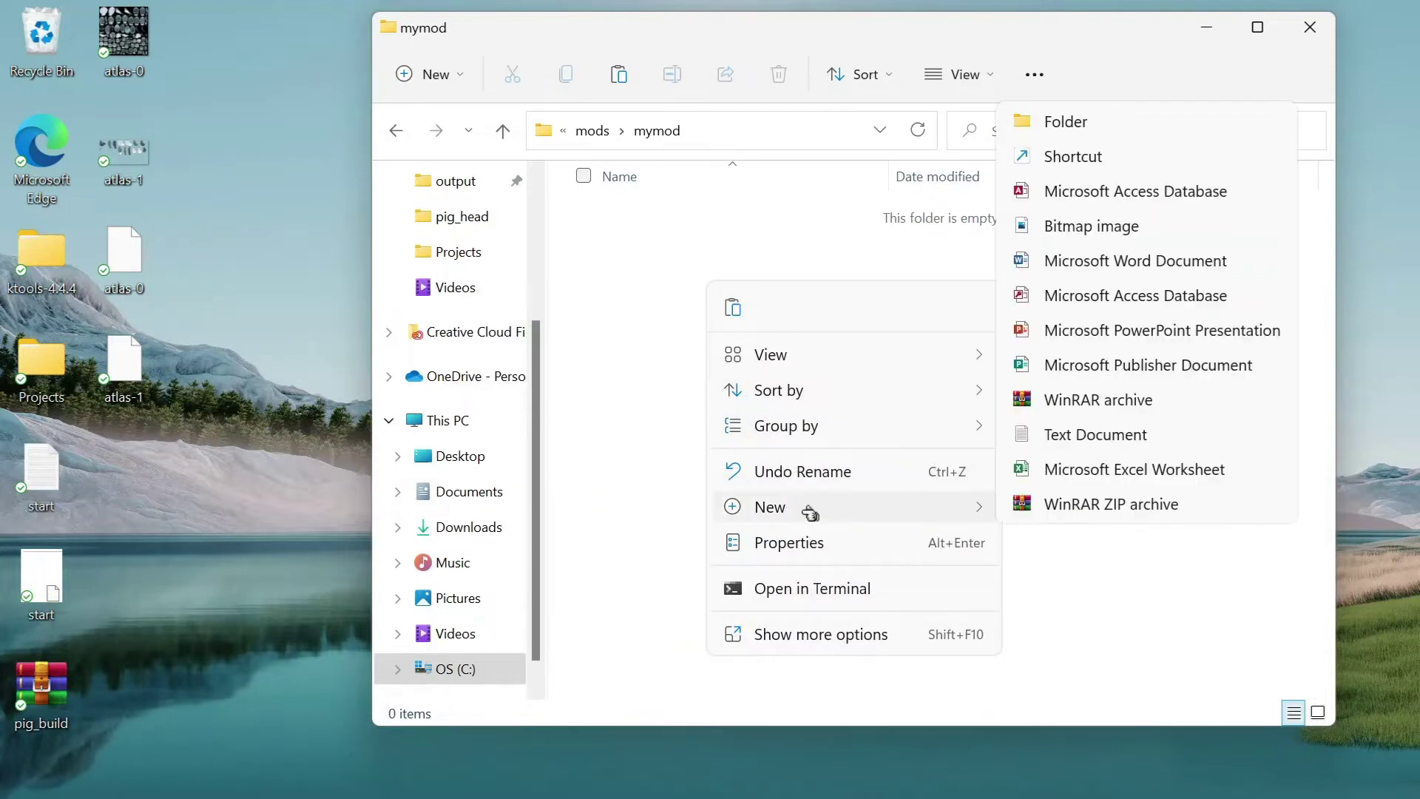
{"action": "left_click", "coordinate": [1094, 125]}
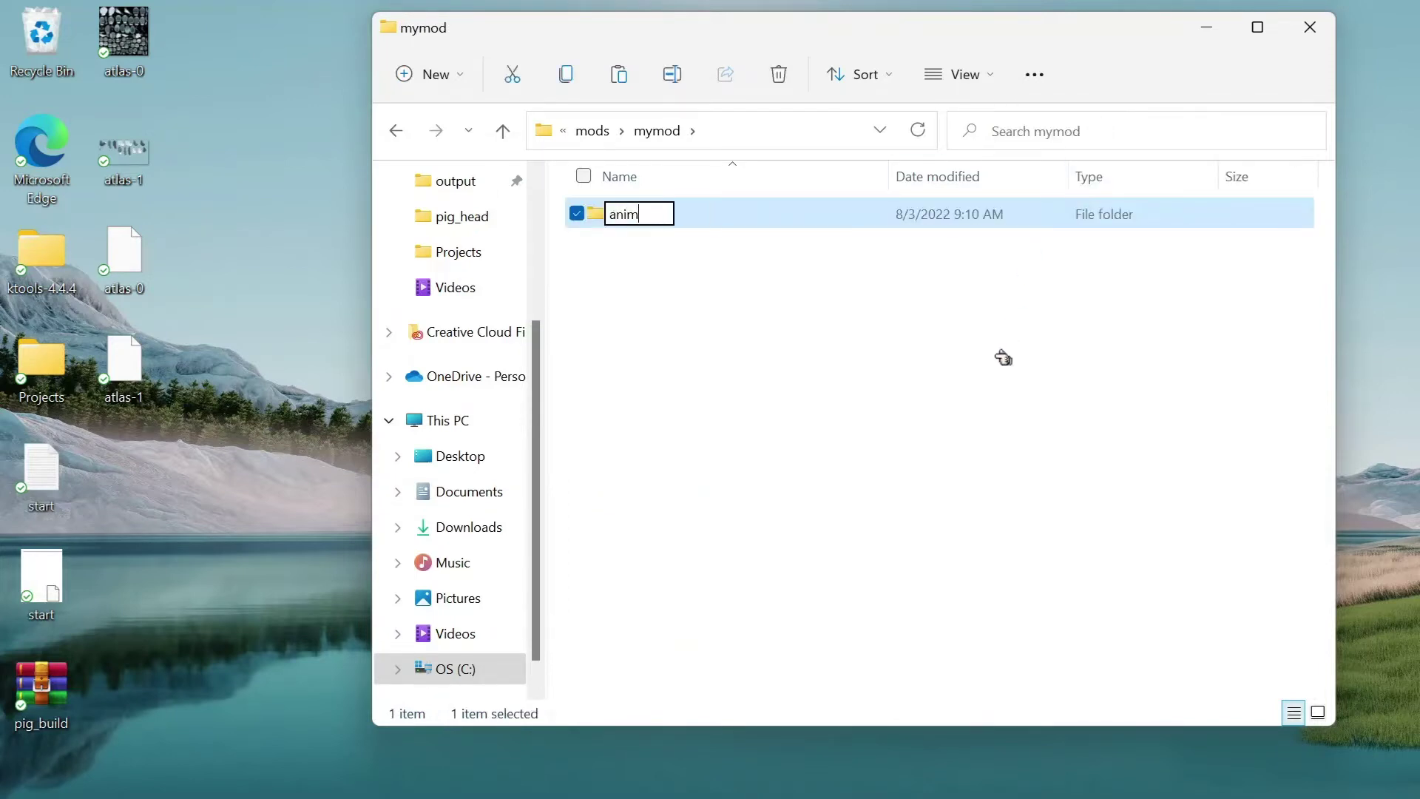
{"action": "key", "text": "Escape"}
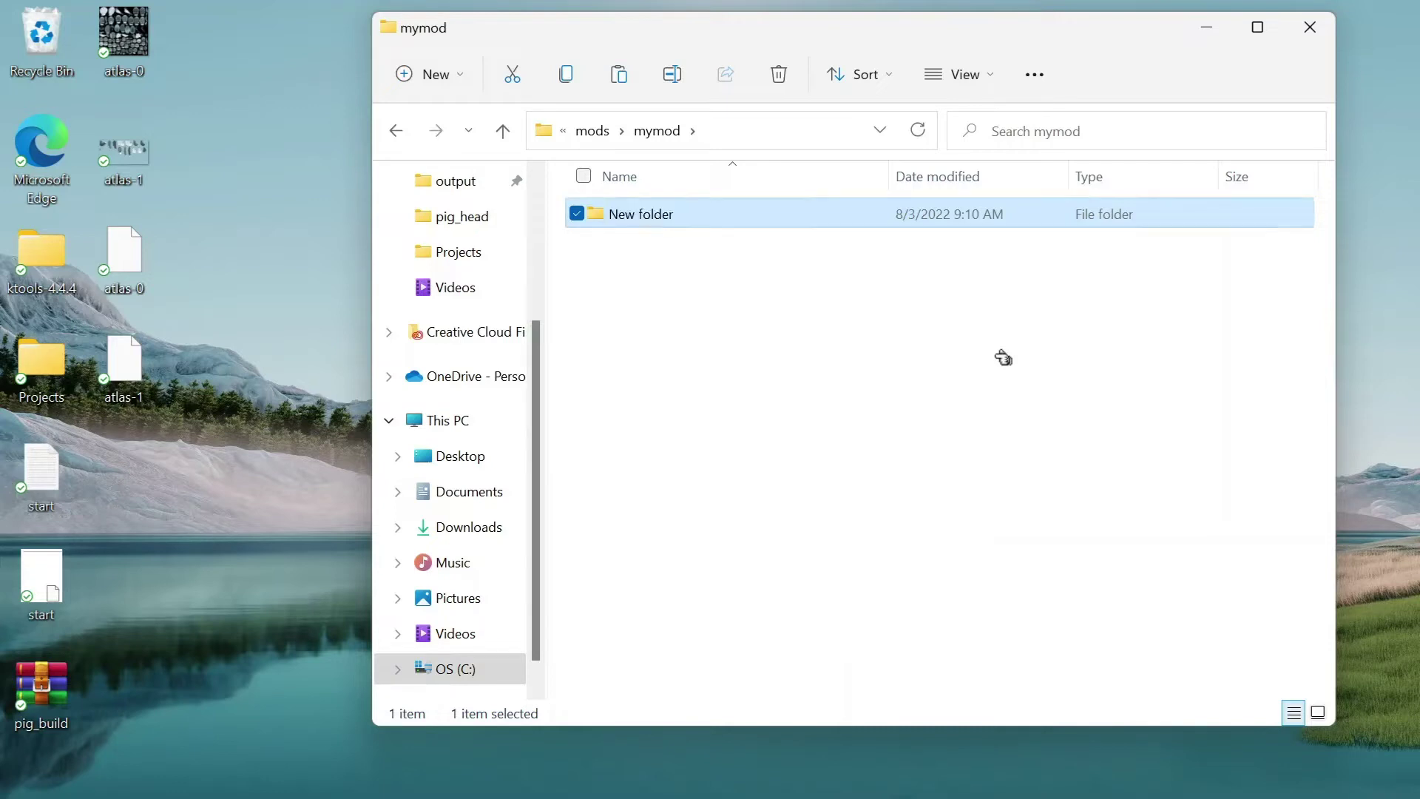
{"action": "double_click", "coordinate": [649, 210]}
{"action": "left_click_drag", "start_coordinate": [41, 684], "coordinate": [697, 294]}
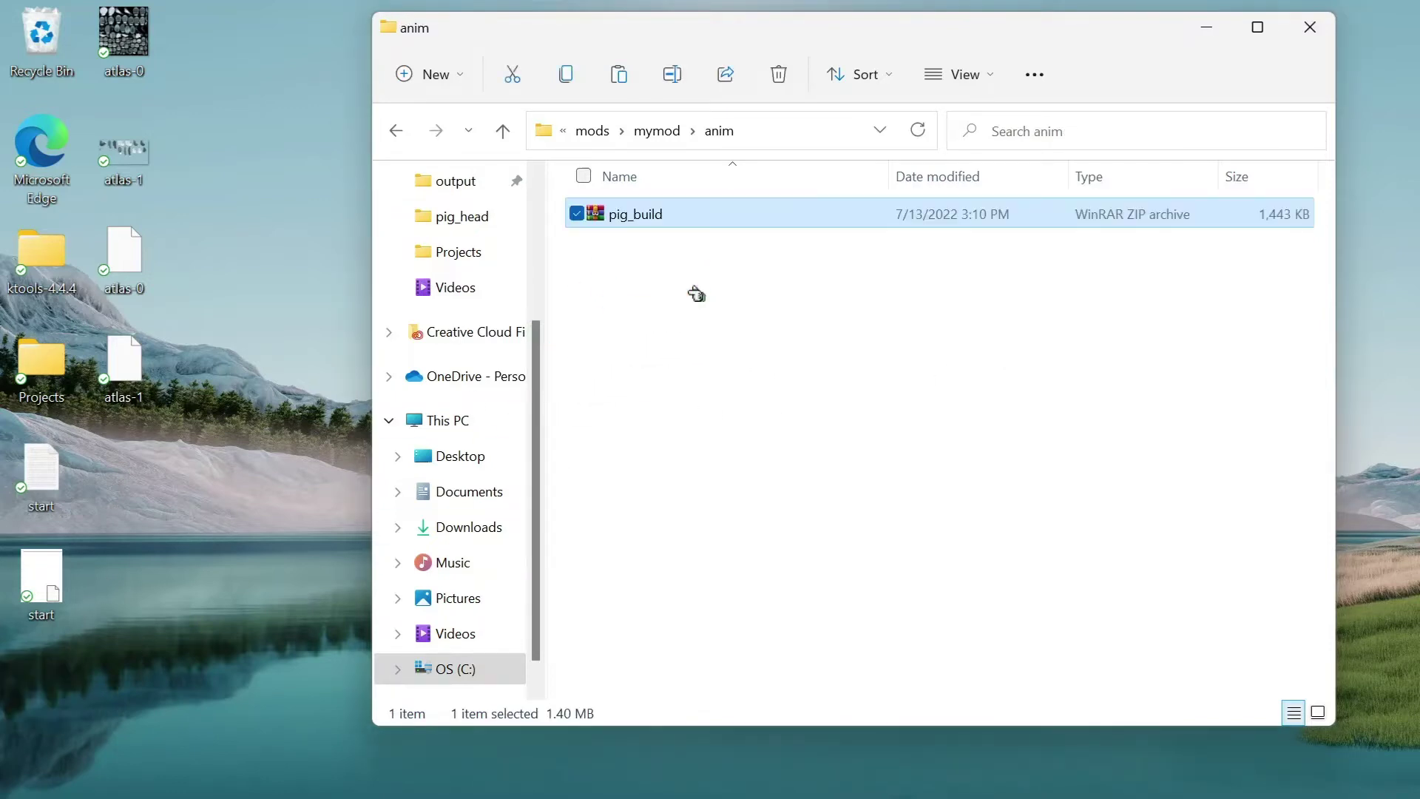
Open the pig_build archive and delete atlas-0.tex and atlas-1.tex from it
{"action": "double_click", "coordinate": [654, 216]}
{"action": "left_click_drag", "start_coordinate": [698, 123], "coordinate": [912, 190]}
{"action": "left_click", "coordinate": [584, 521]}
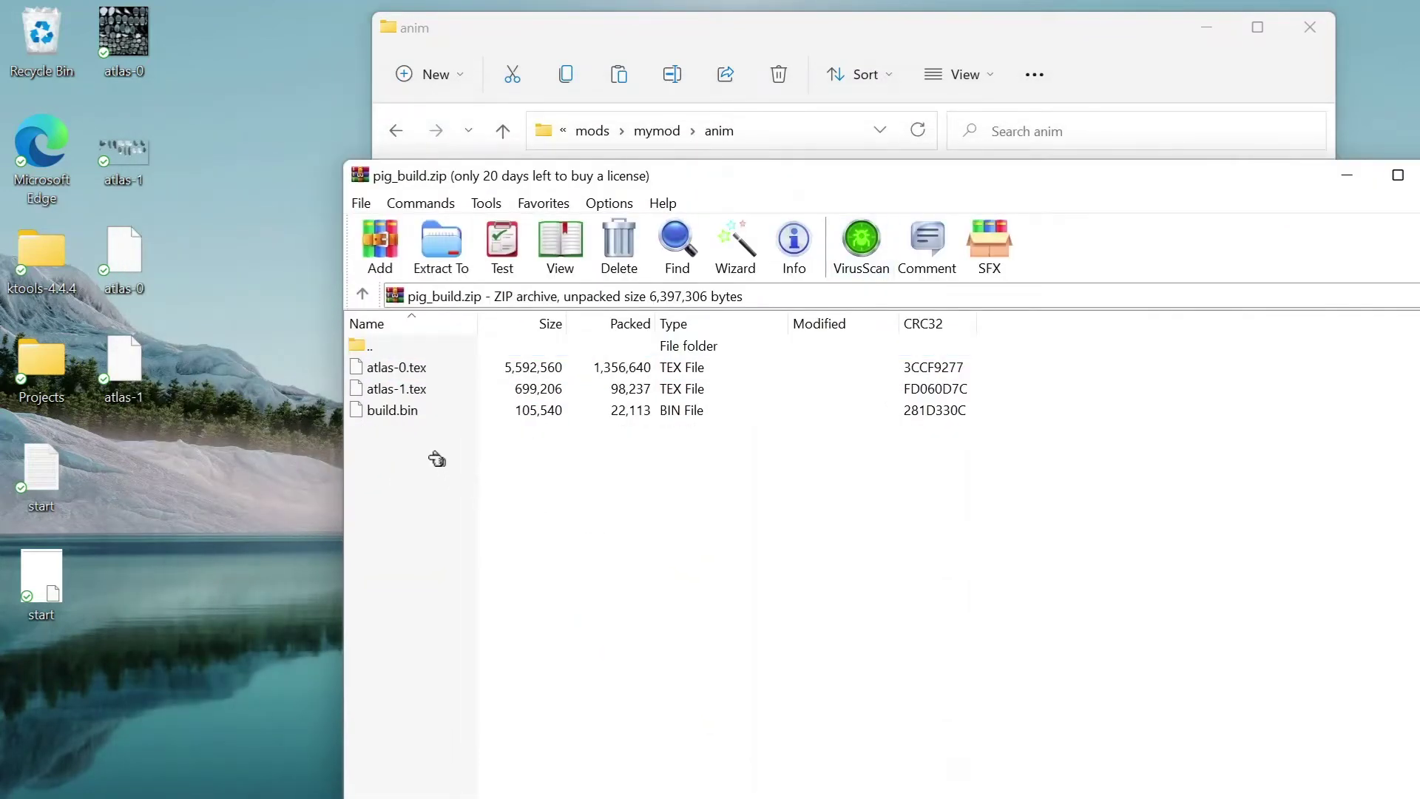
{"action": "left_click_drag", "start_coordinate": [987, 393], "coordinate": [894, 370]}
{"action": "left_click", "coordinate": [625, 252]}
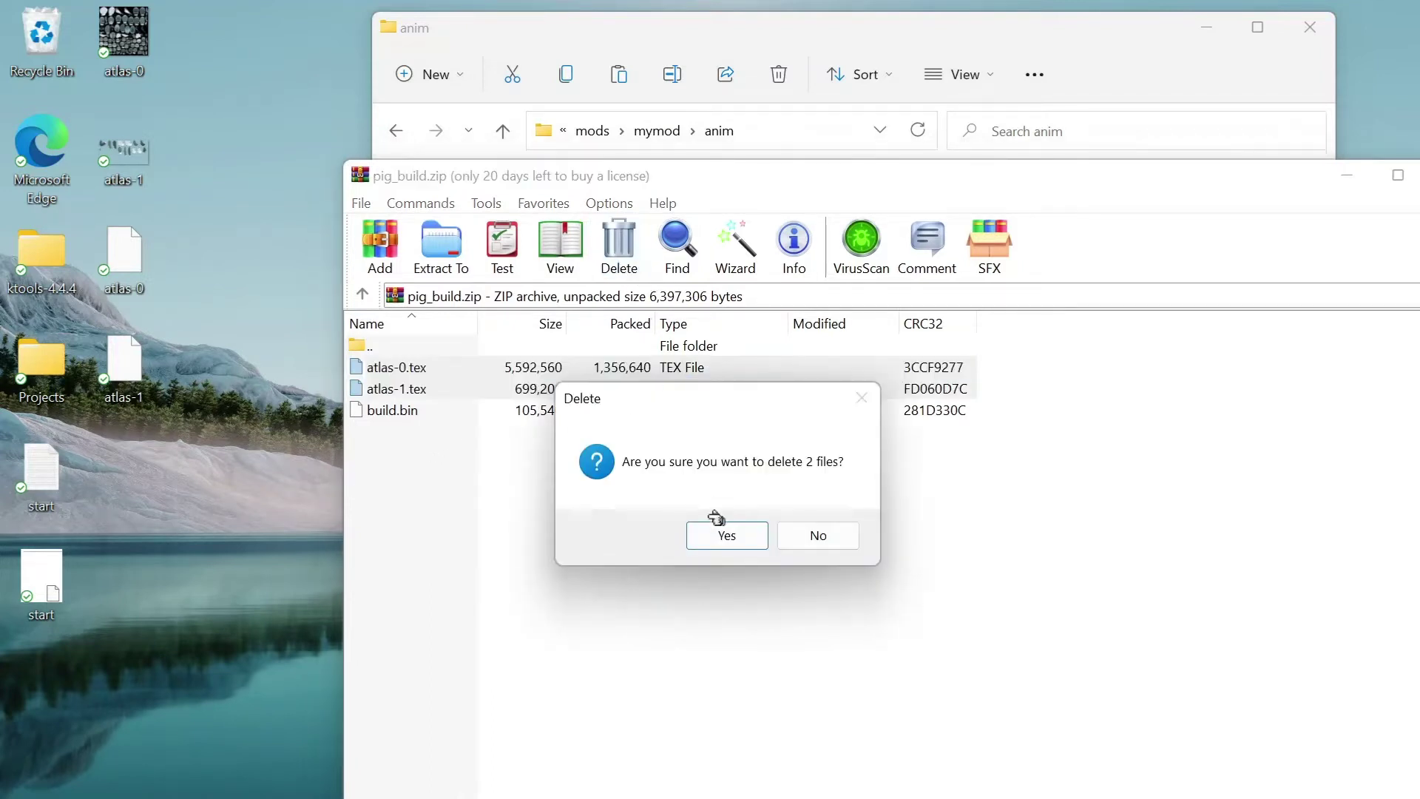
{"action": "left_click", "coordinate": [717, 526]}
Add the Desktop's atlas-0 and atlas-1 TEX files to pig_build.zip with the default archive settings and close the archive
{"action": "left_click_drag", "start_coordinate": [248, 411], "coordinate": [564, 479]}
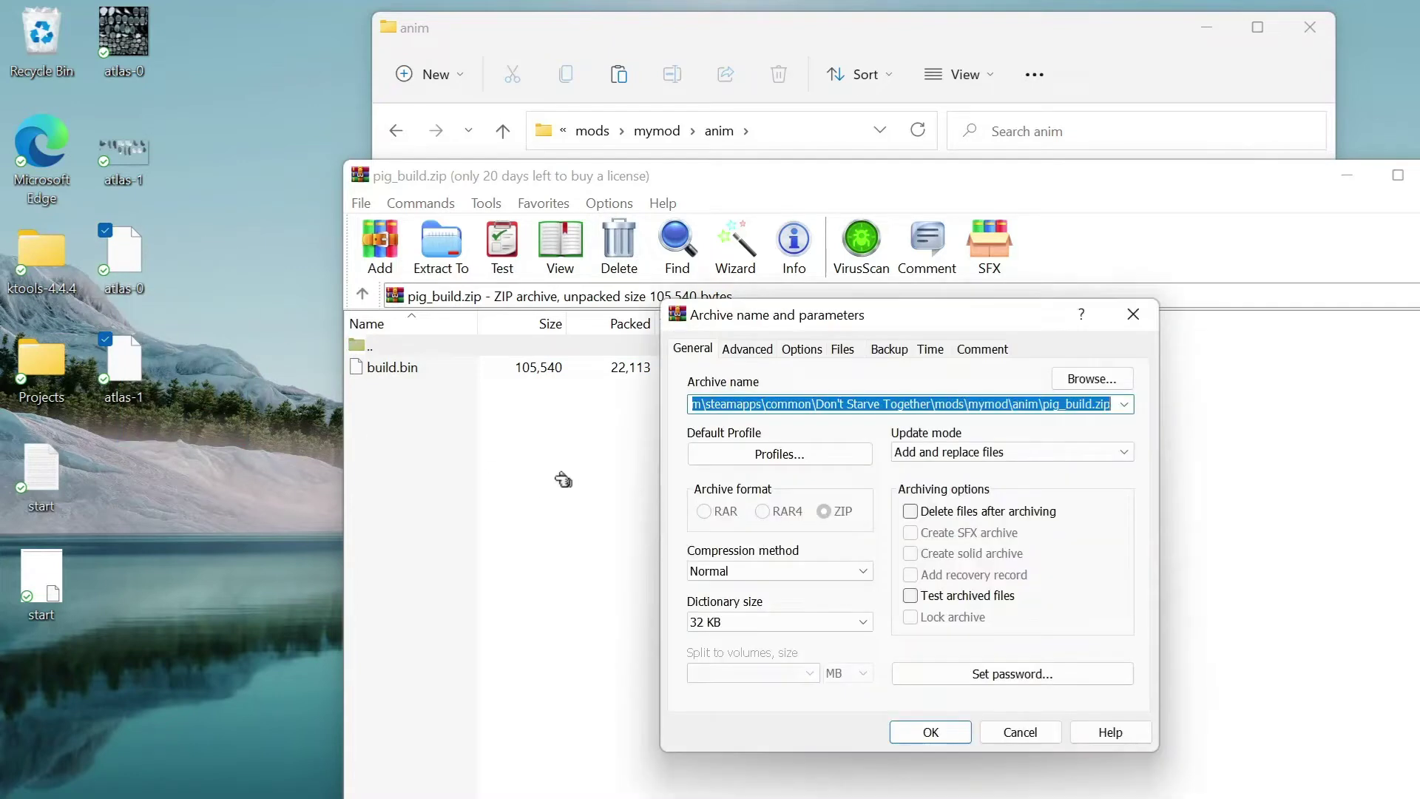
{"action": "left_click", "coordinate": [933, 731]}
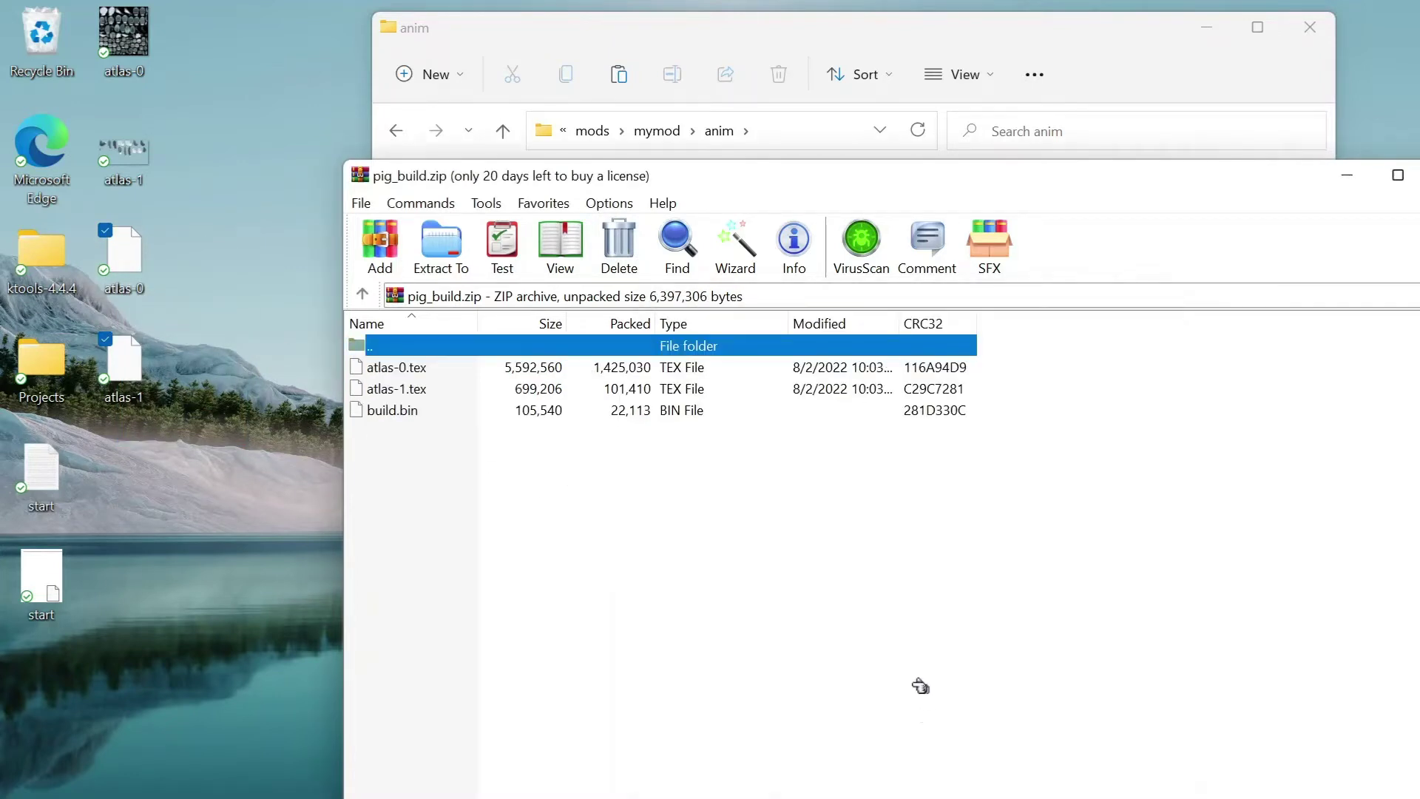
{"action": "left_click_drag", "start_coordinate": [1252, 188], "coordinate": [1170, 189]}
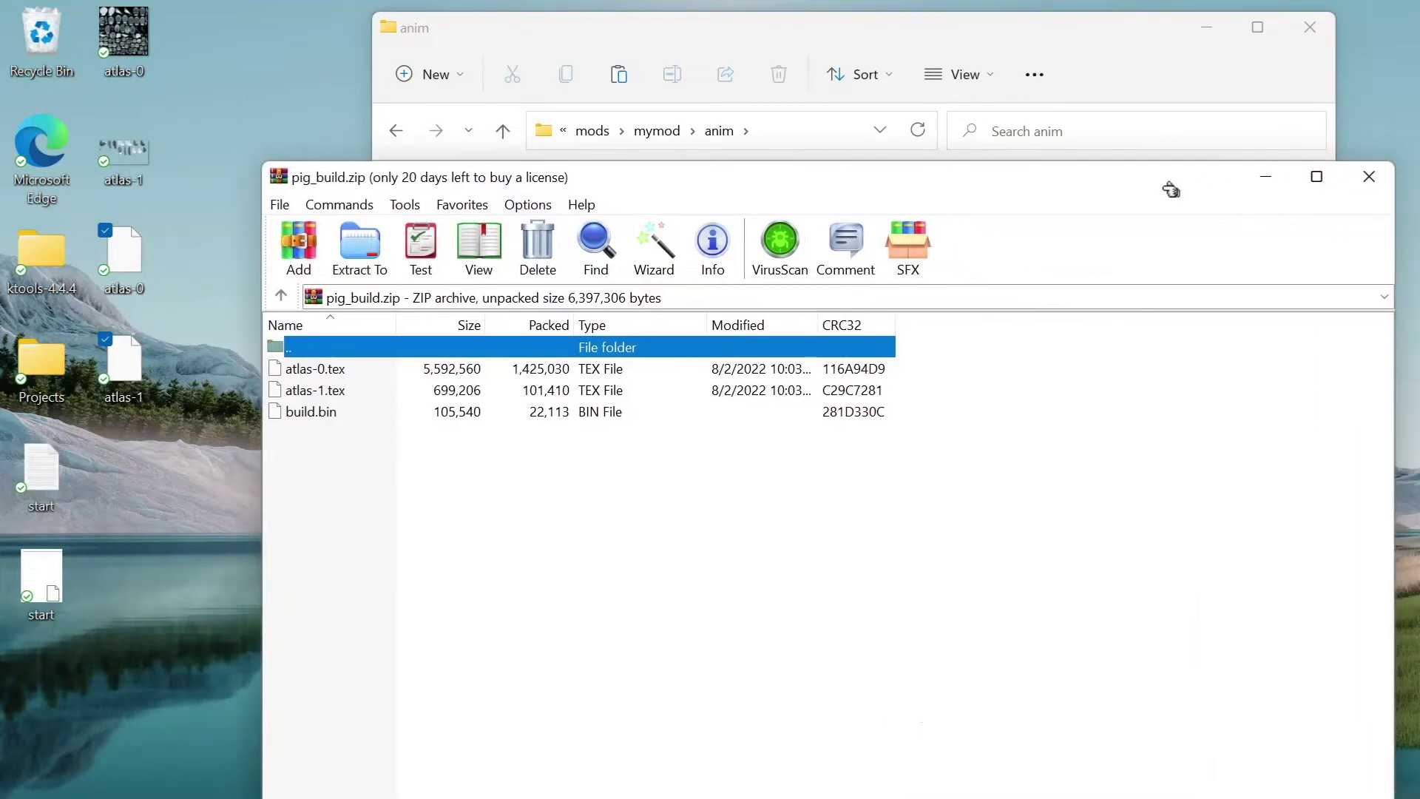
{"action": "left_click", "coordinate": [1393, 179]}
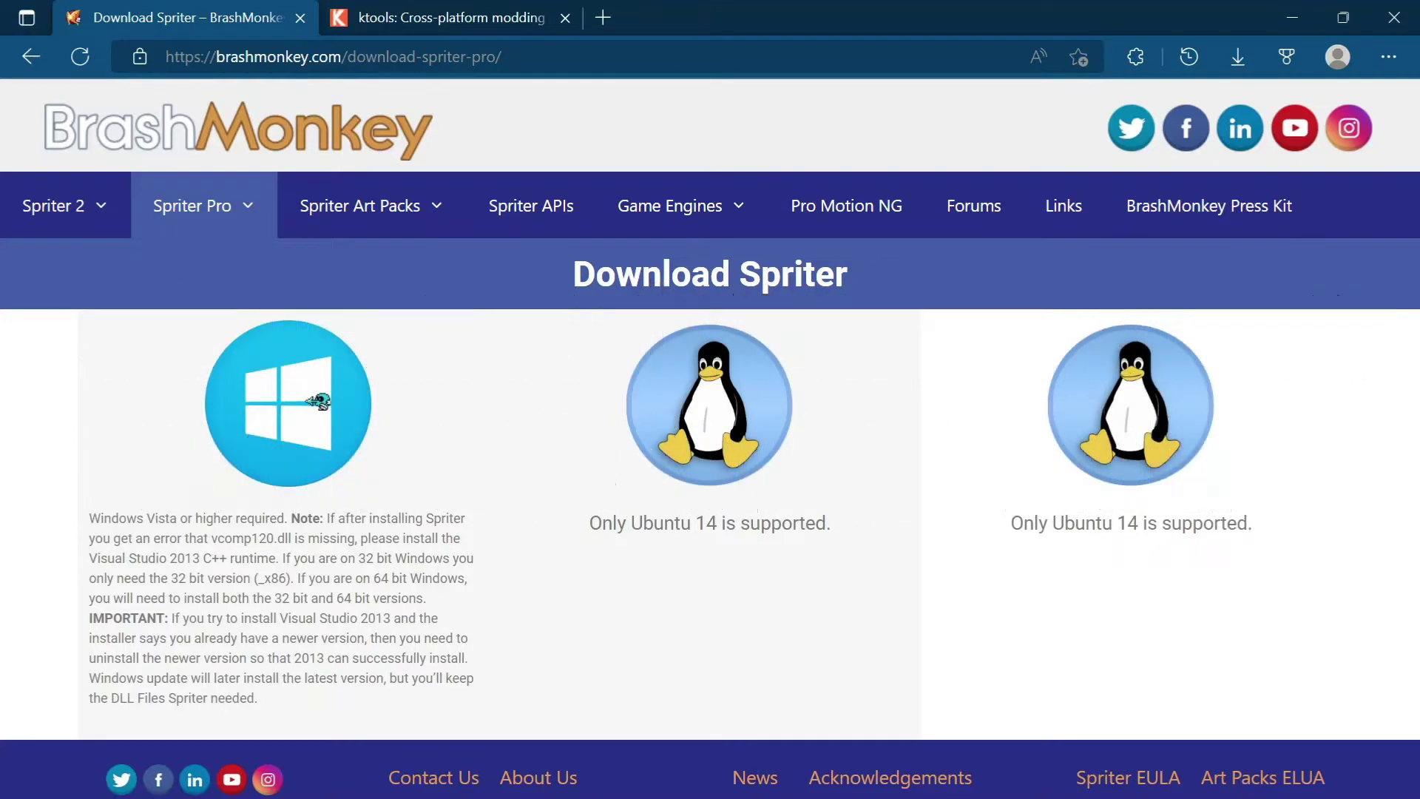
Switch to the ktools page on the Klei forums and download the ktools file
{"action": "left_click", "coordinate": [398, 12]}
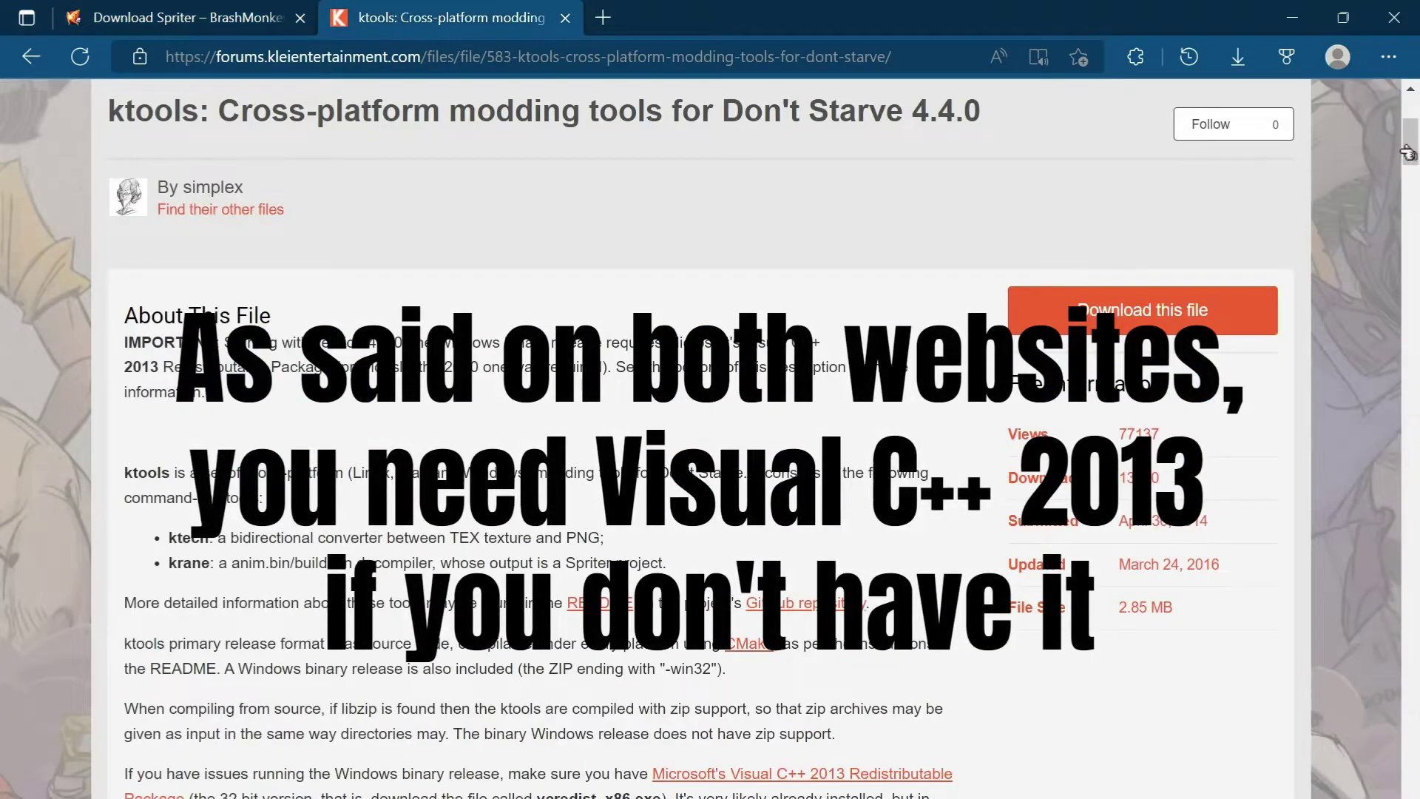
{"action": "left_click_drag", "start_coordinate": [1407, 153], "coordinate": [1415, 147]}
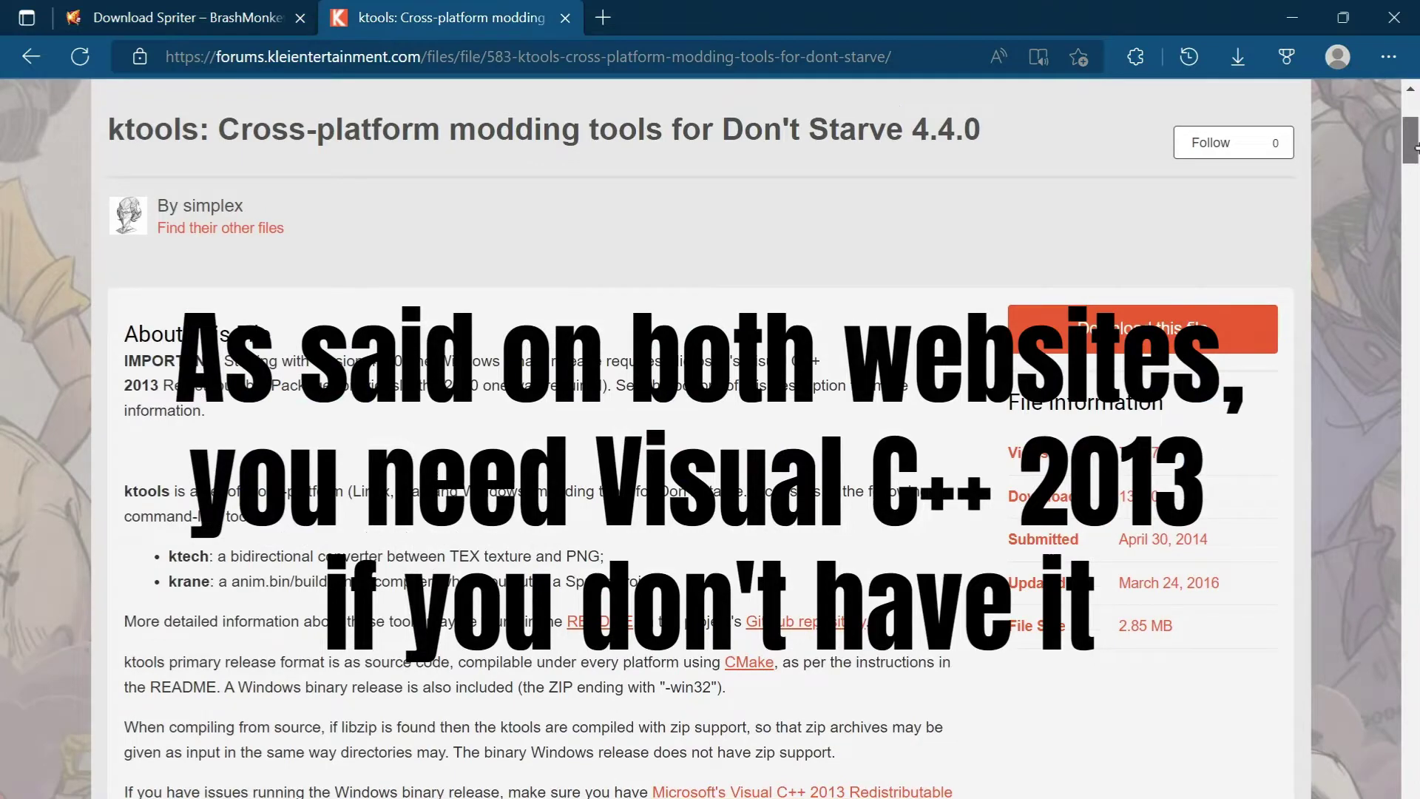
{"action": "left_click", "coordinate": [1227, 323]}
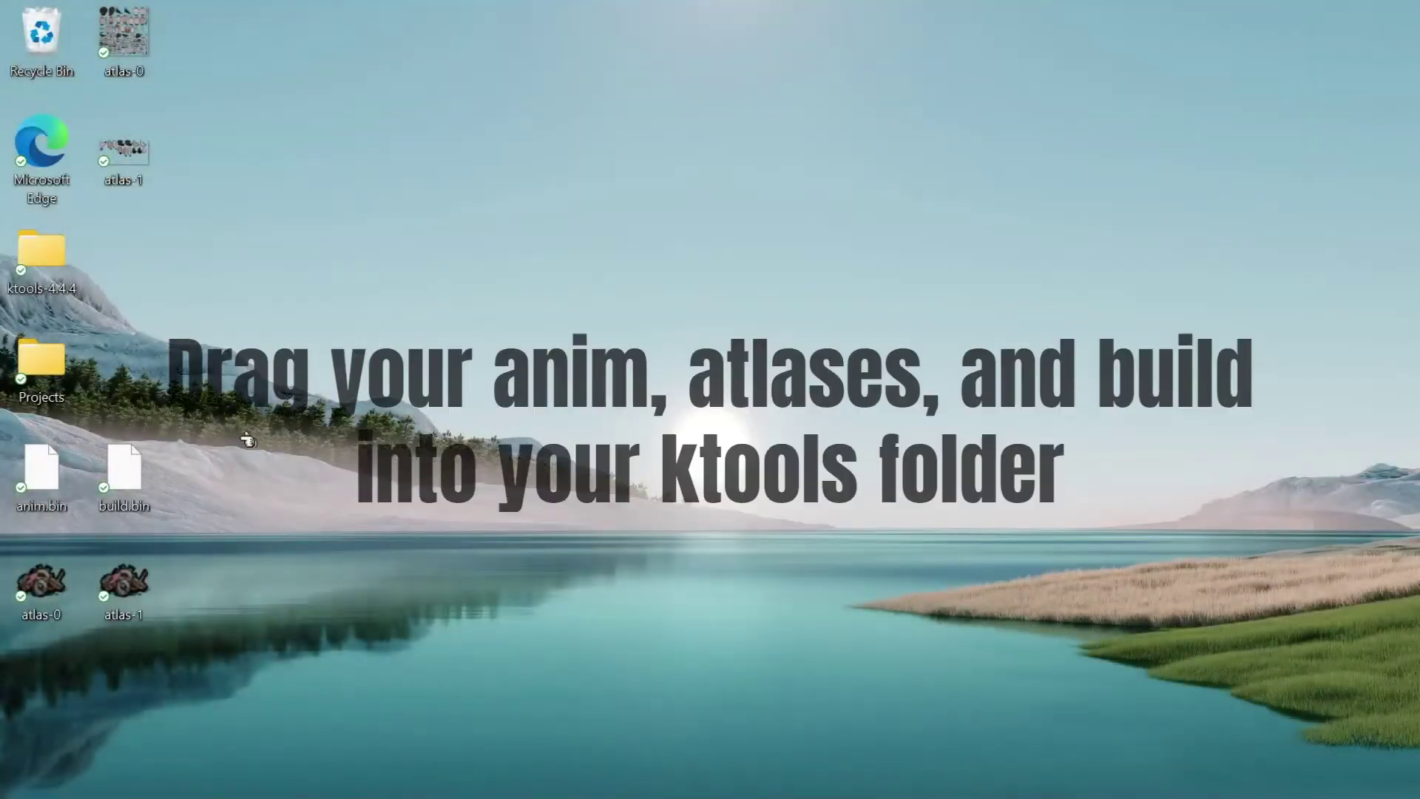
Move anim.bin, build.bin and the atlas-0 and atlas-1 TEX files from the Desktop into the ktools-4.4.4 folder and open it
{"action": "left_click_drag", "start_coordinate": [247, 440], "coordinate": [41, 290]}
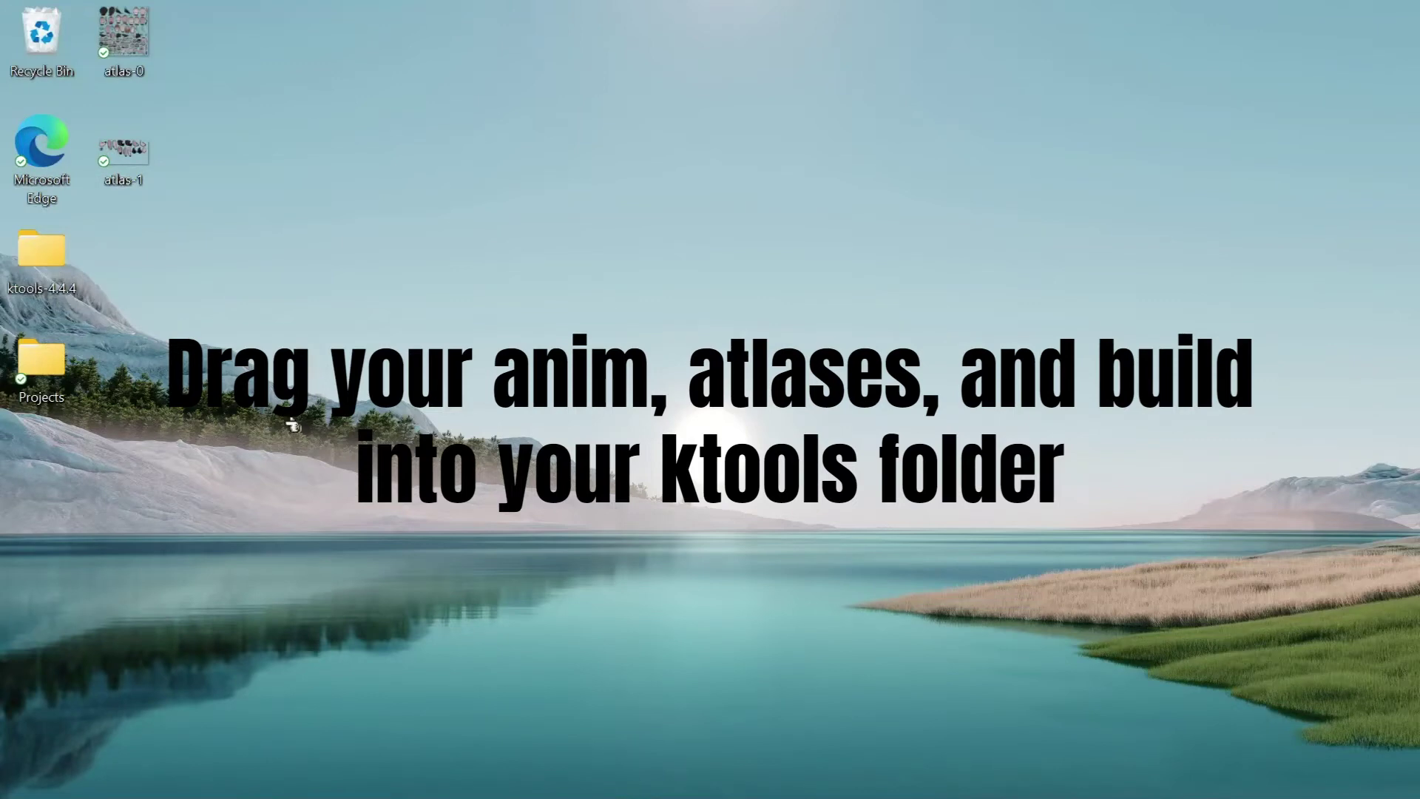
{"action": "double_click", "coordinate": [58, 255]}
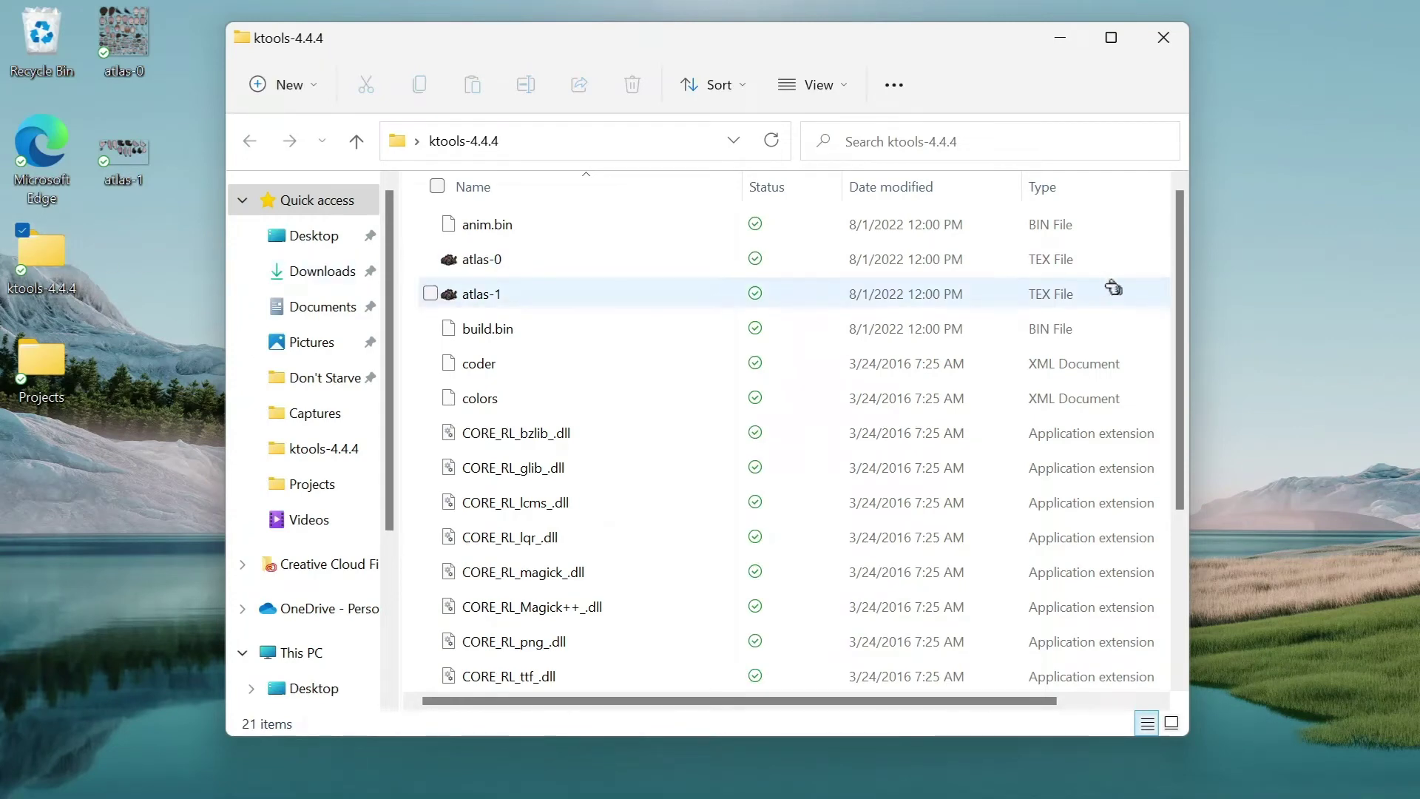
{"action": "left_click_drag", "start_coordinate": [1183, 328], "coordinate": [1185, 352]}
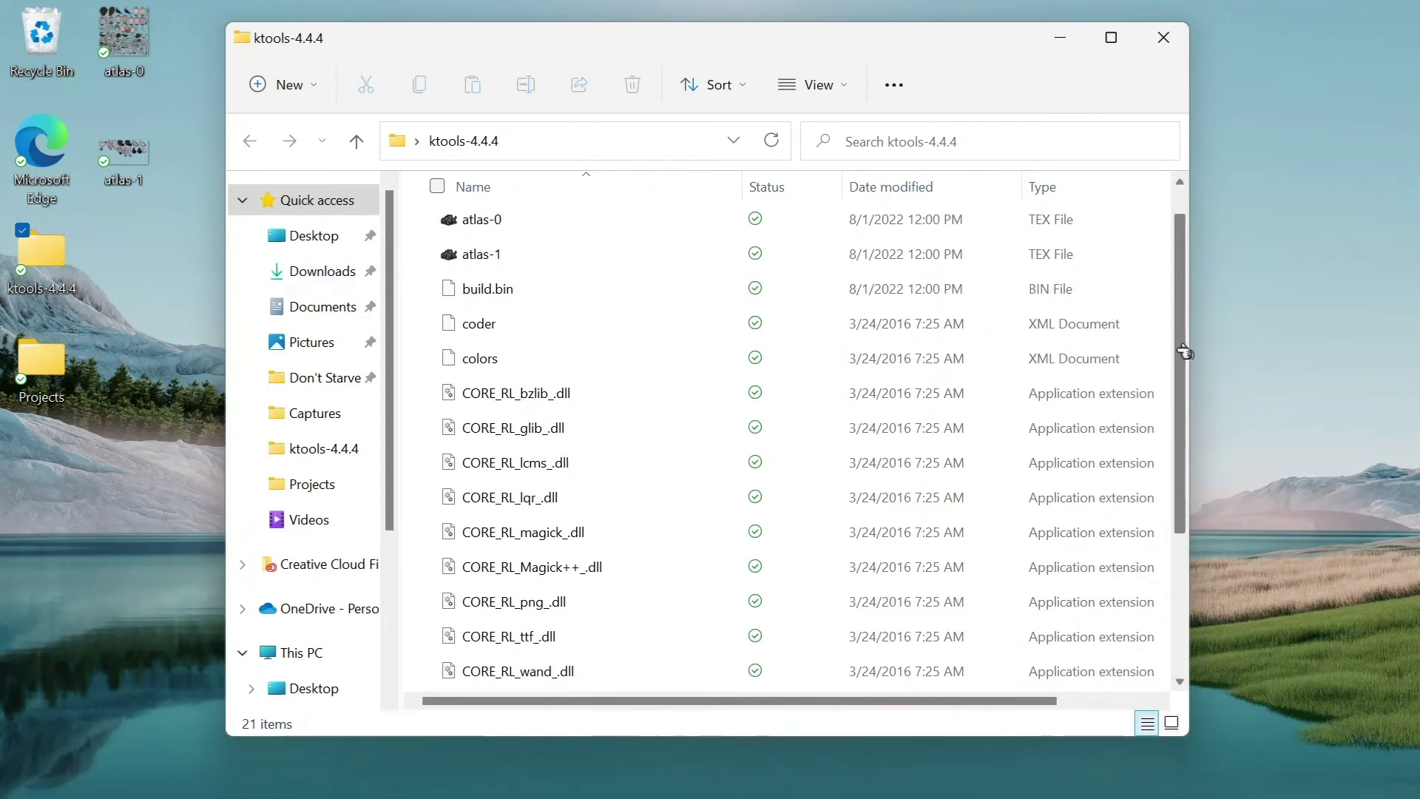
Create a folder named output on the Desktop
{"action": "right_click", "coordinate": [11, 105]}
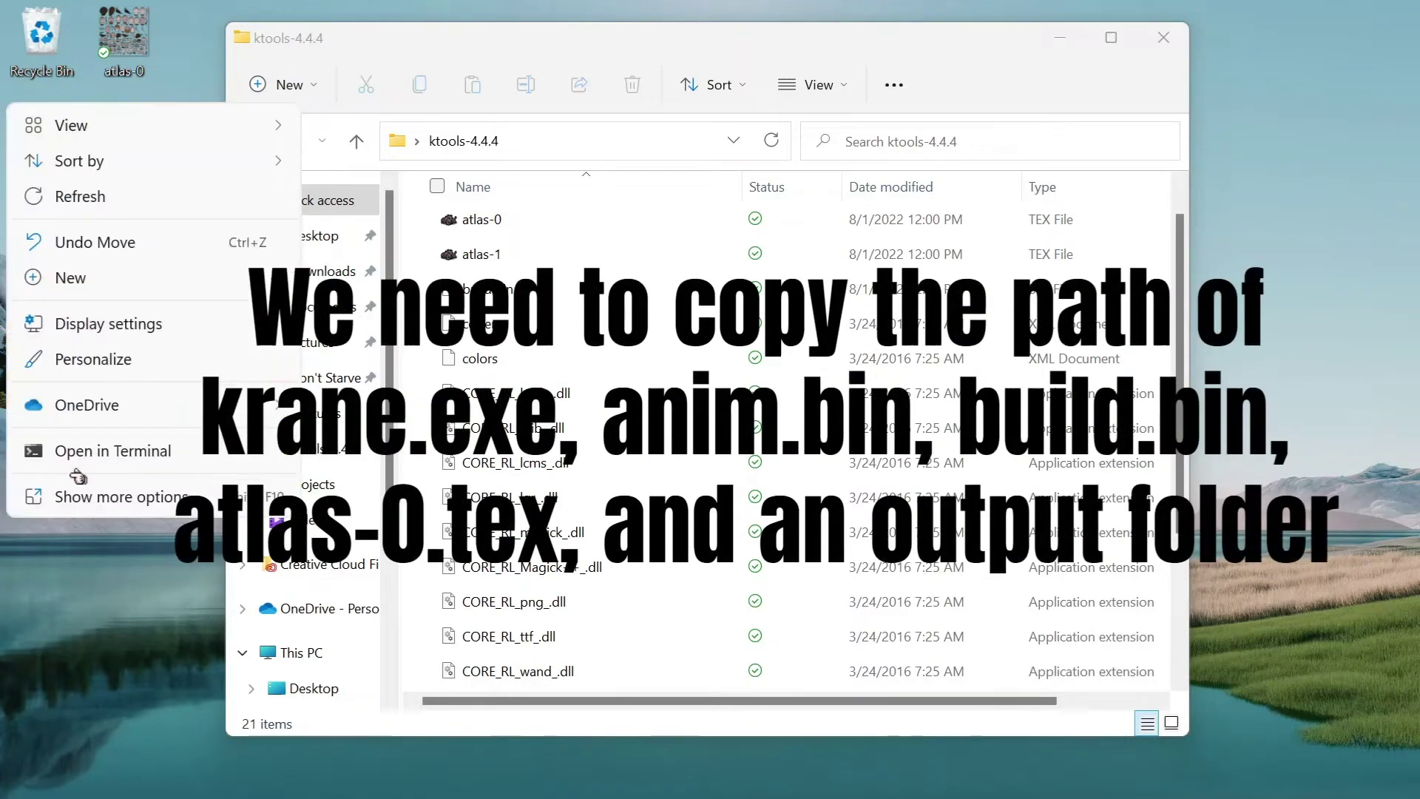
{"action": "mouse_move", "coordinate": [183, 287]}
{"action": "left_click", "coordinate": [323, 278]}
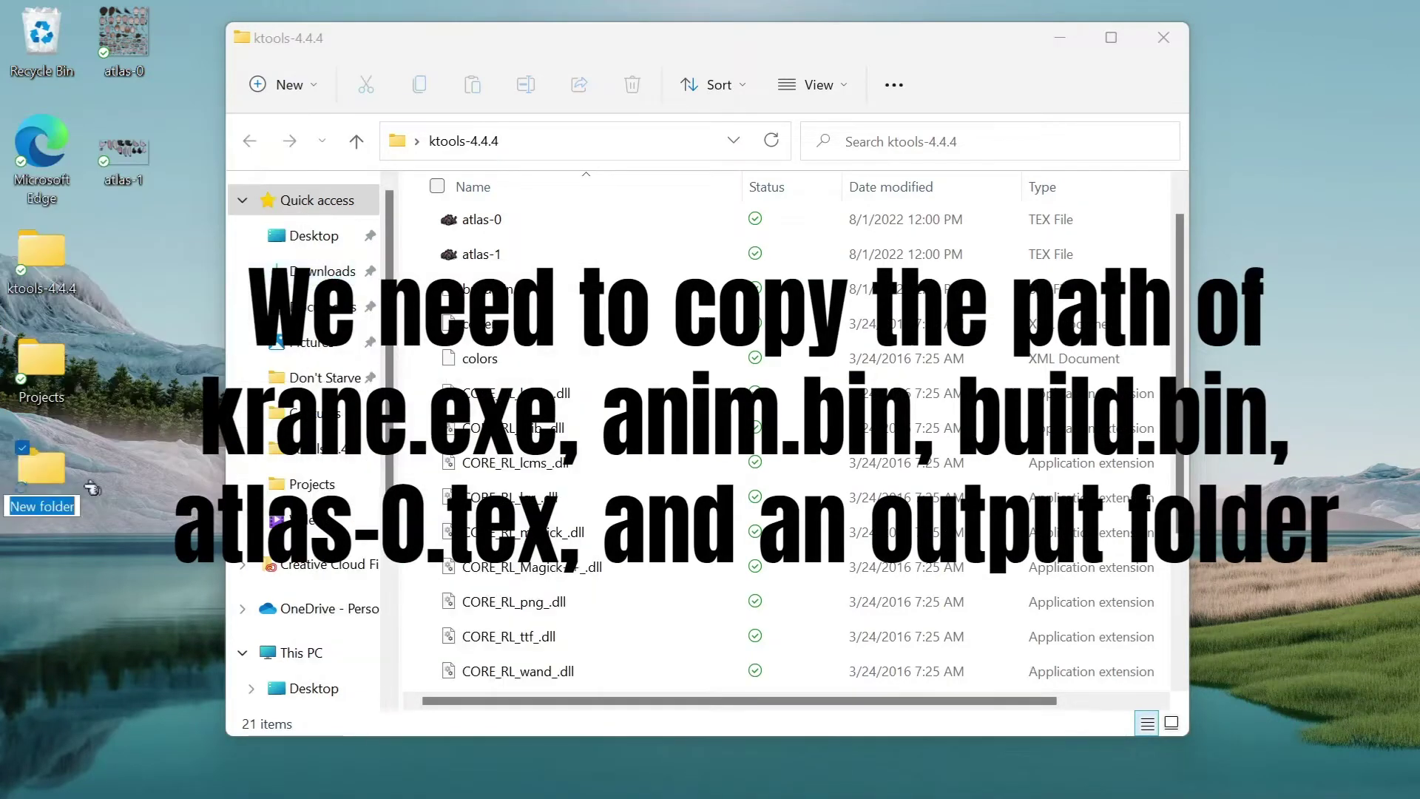
{"action": "type", "text": "output"}
{"action": "key", "text": "Return"}
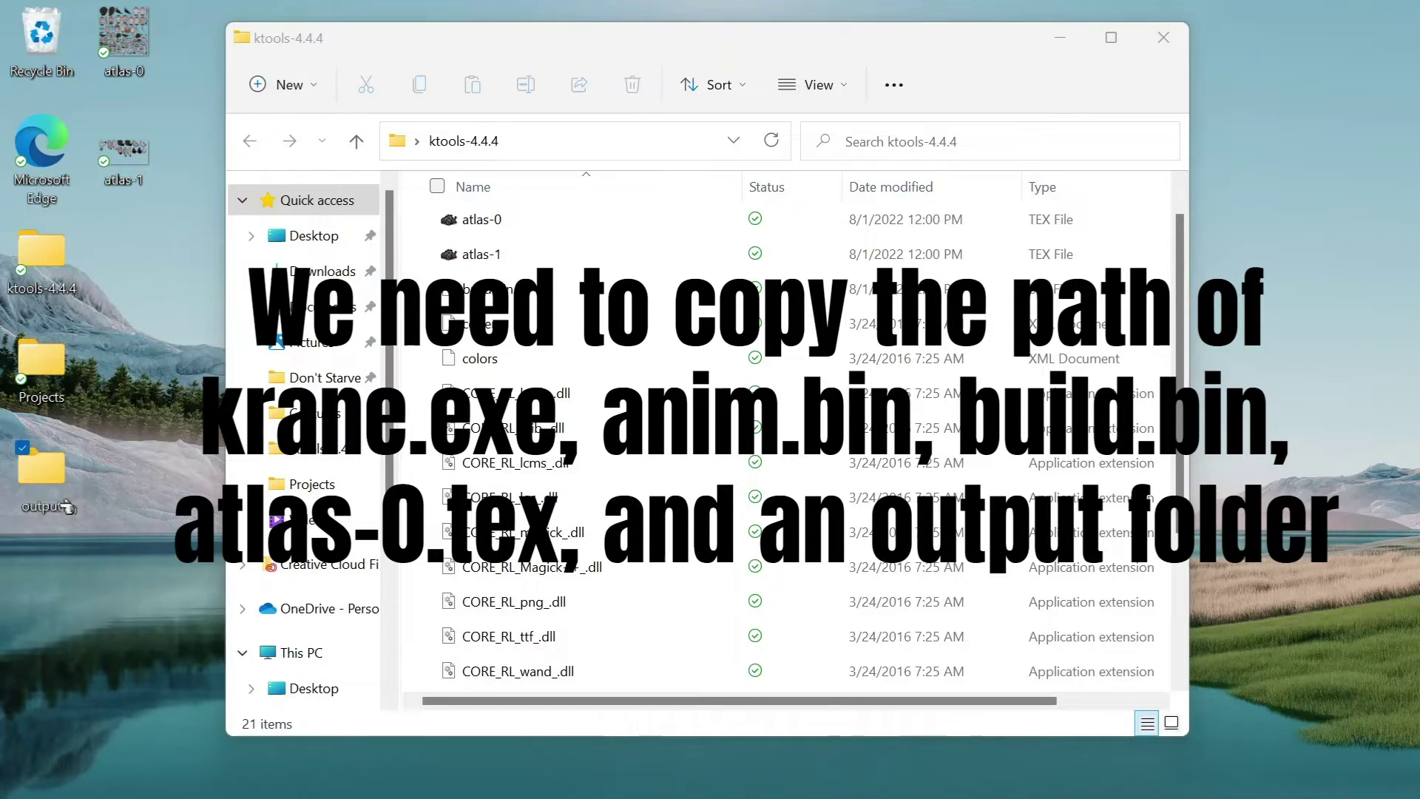
Create a text document named start on the Desktop and open it
{"action": "left_click", "coordinate": [48, 584]}
{"action": "right_click", "coordinate": [48, 584]}
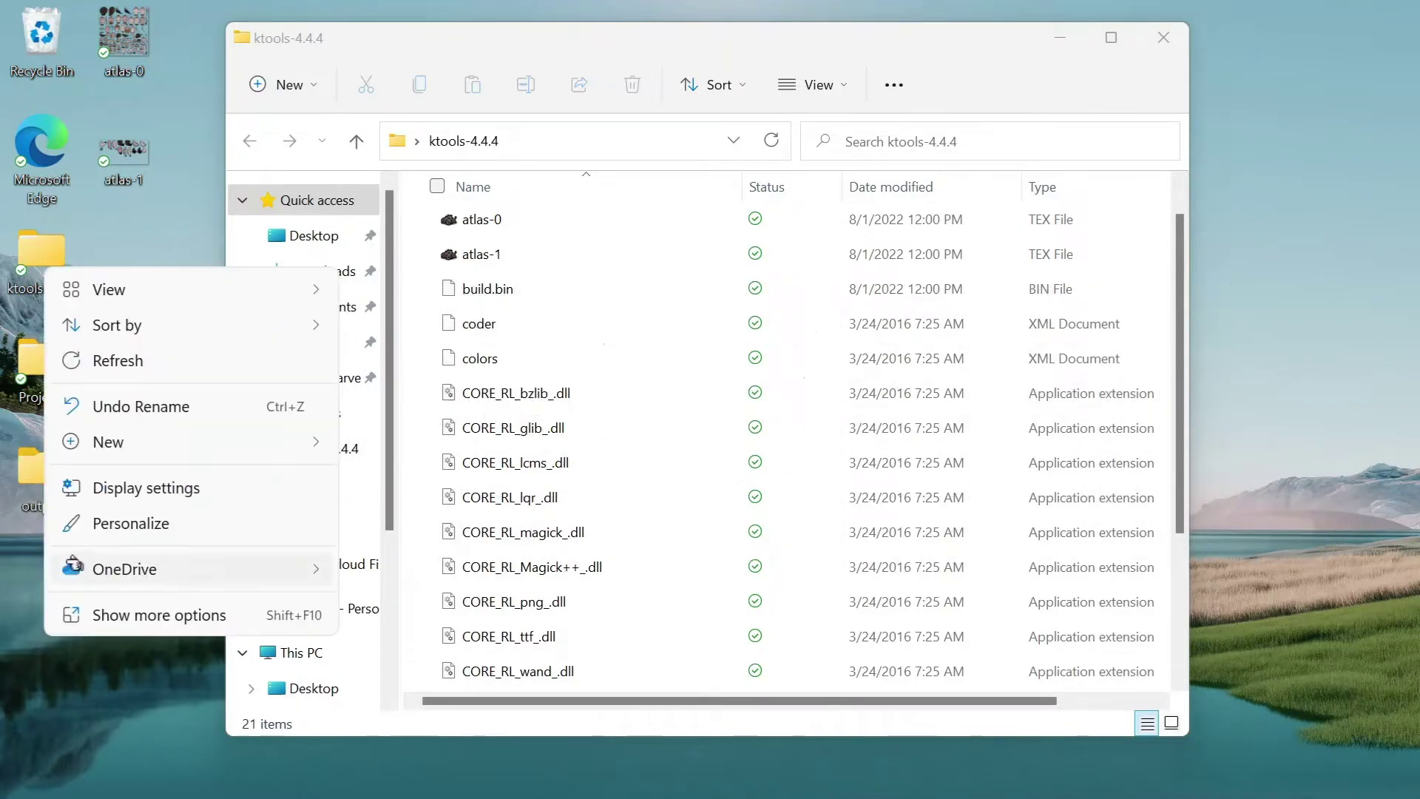
{"action": "mouse_move", "coordinate": [303, 441]}
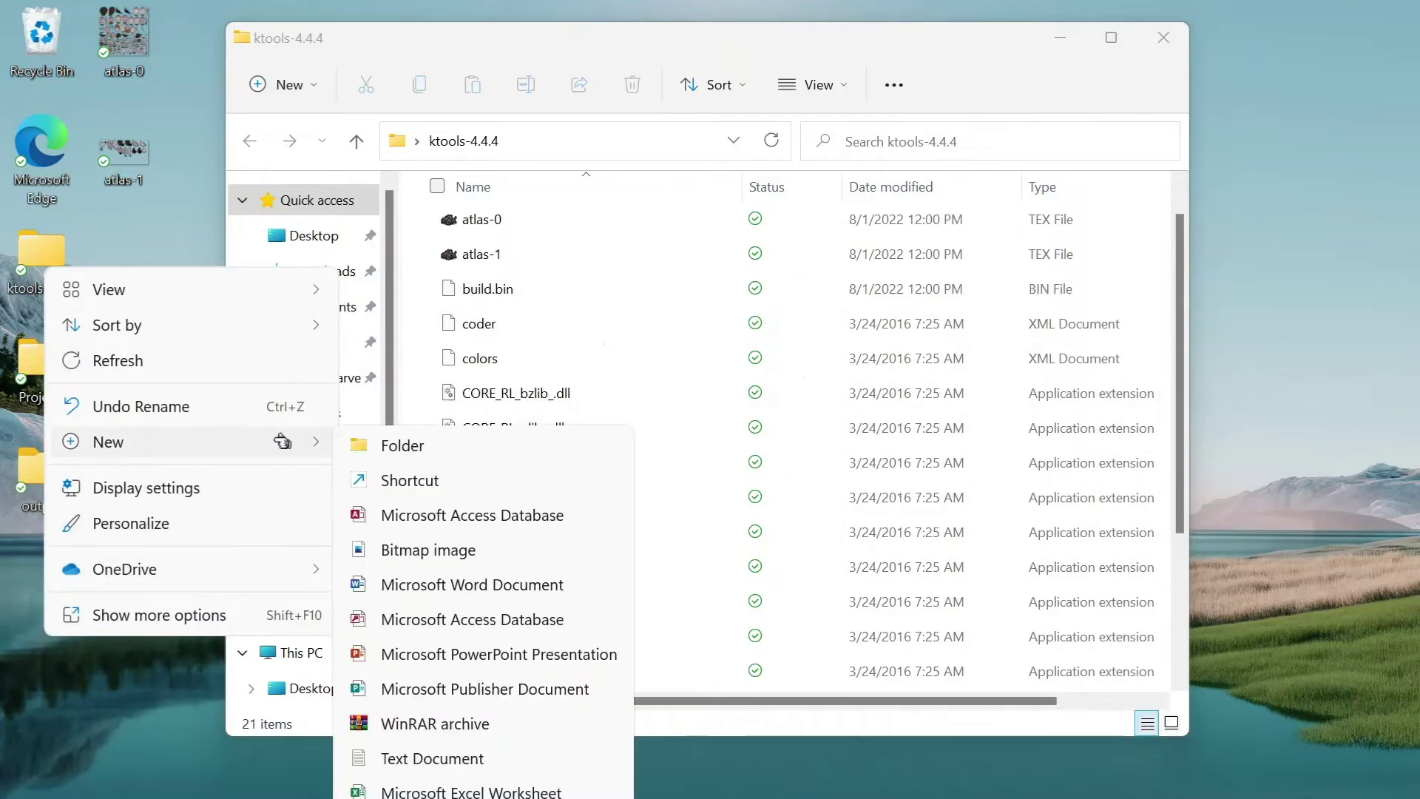
{"action": "left_click", "coordinate": [432, 759]}
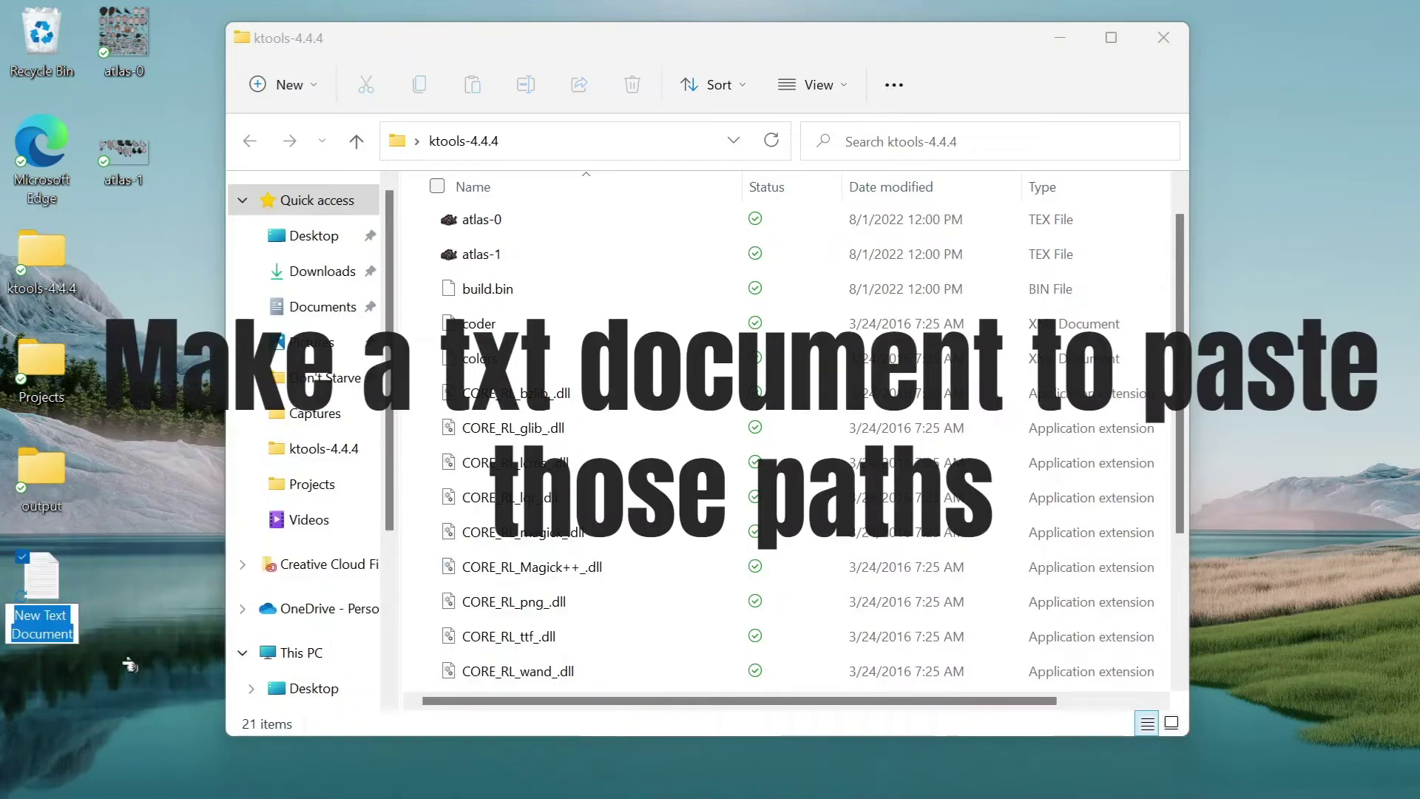
{"action": "type", "text": "start"}
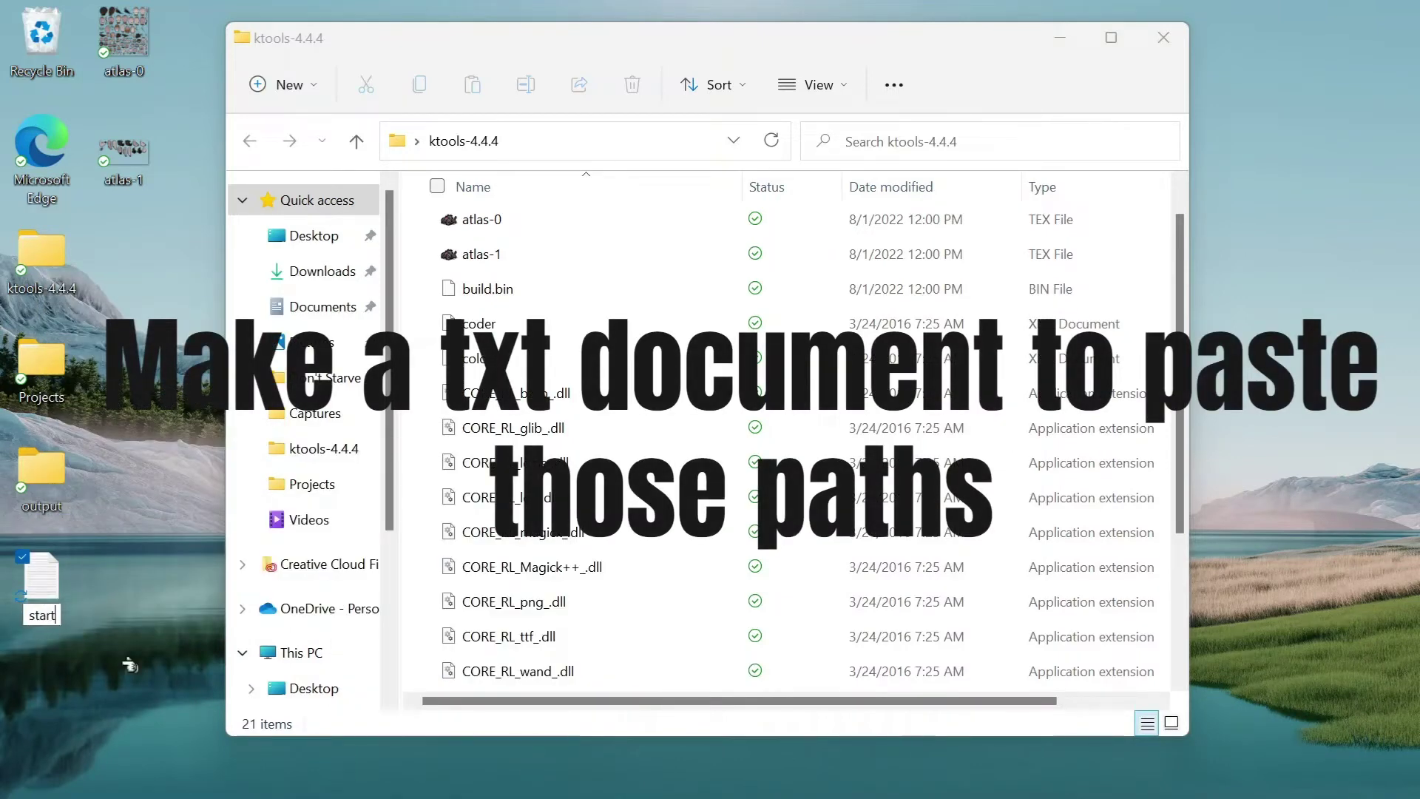
{"action": "key", "text": "Return"}
{"action": "double_click", "coordinate": [60, 592]}
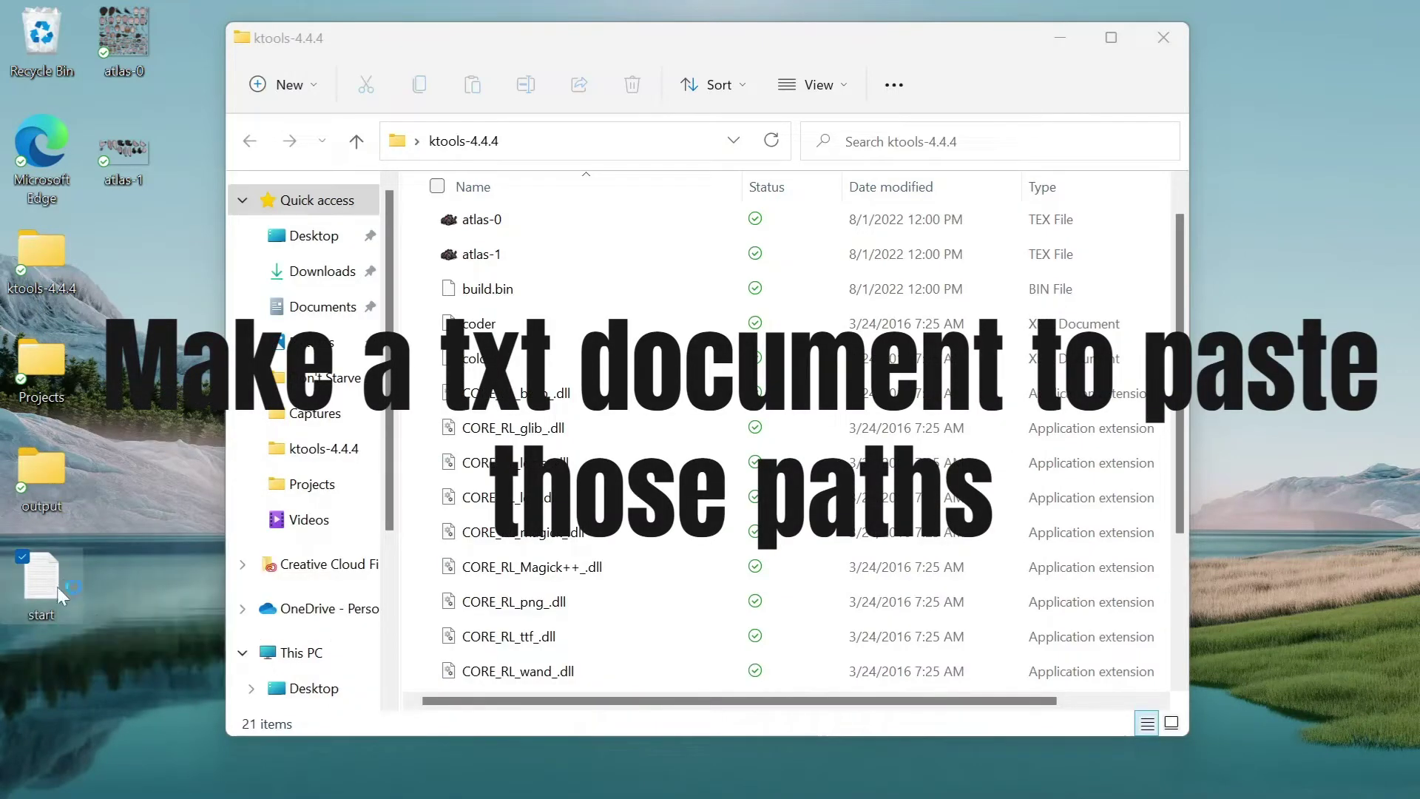
Copy the file path of the krane application in the ktools-4.4.4 folder and switch to the start document in Notepad
{"action": "left_click", "coordinate": [953, 65]}
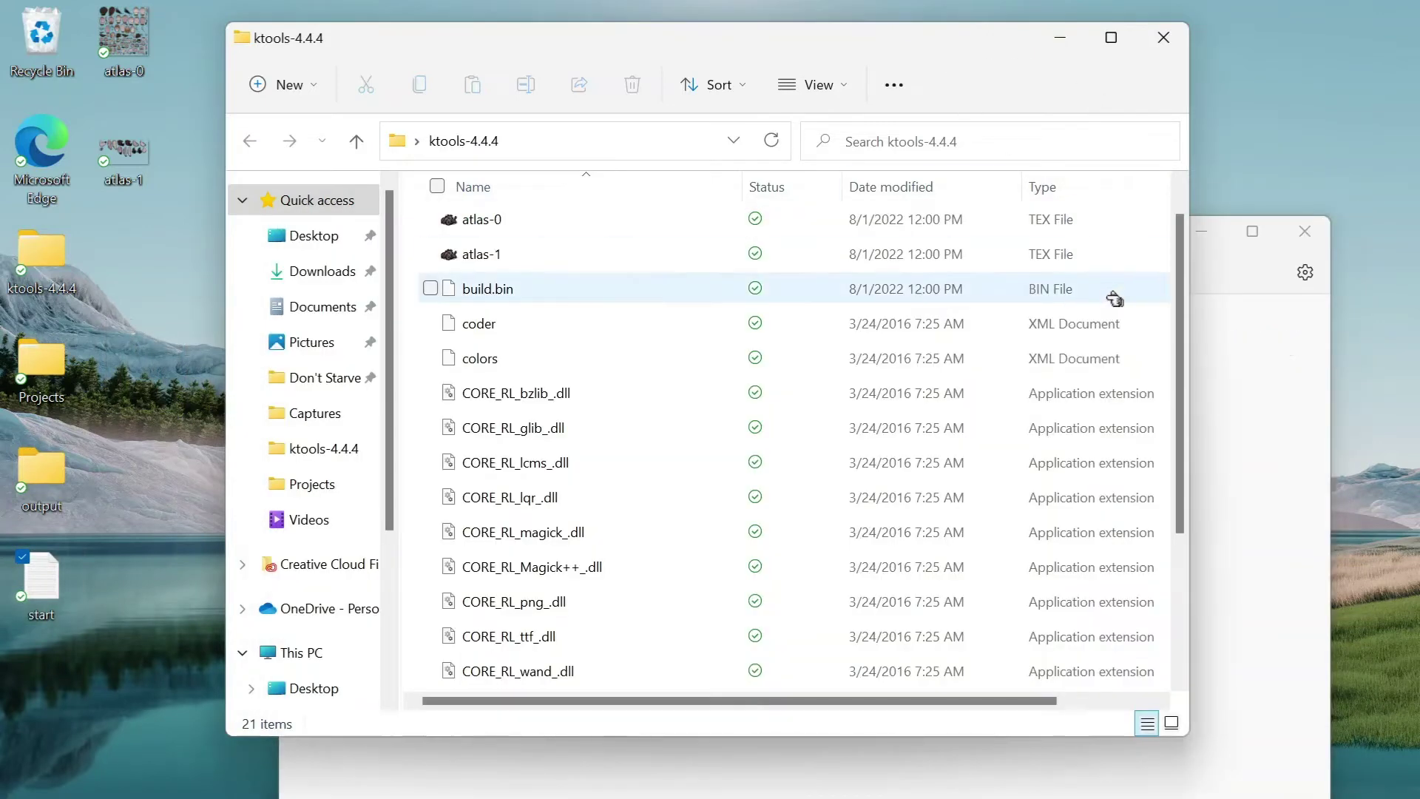
{"action": "scroll", "coordinate": [1179, 434], "scroll_direction": "down", "scroll_amount": 2}
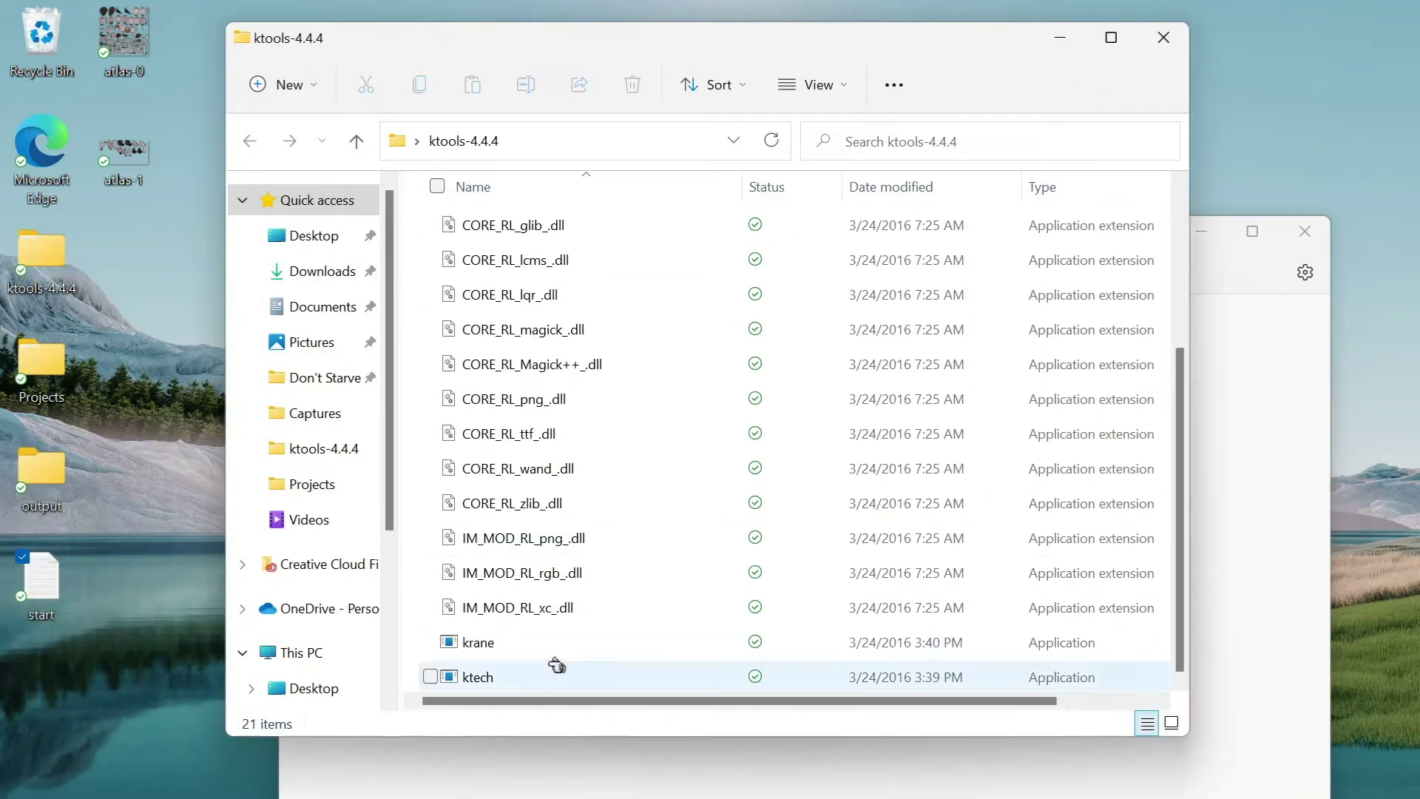
{"action": "right_click", "coordinate": [540, 642]}
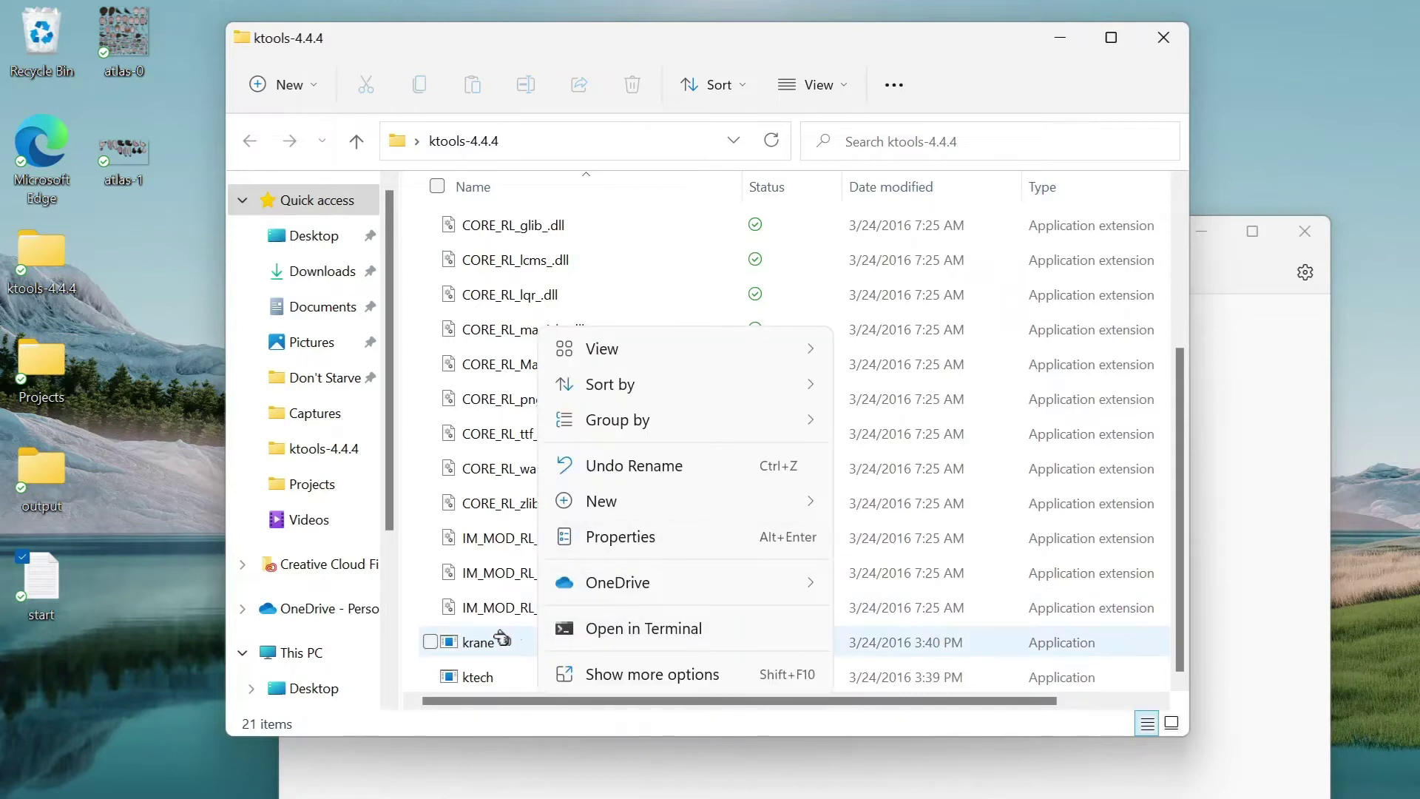
{"action": "left_click", "coordinate": [502, 639]}
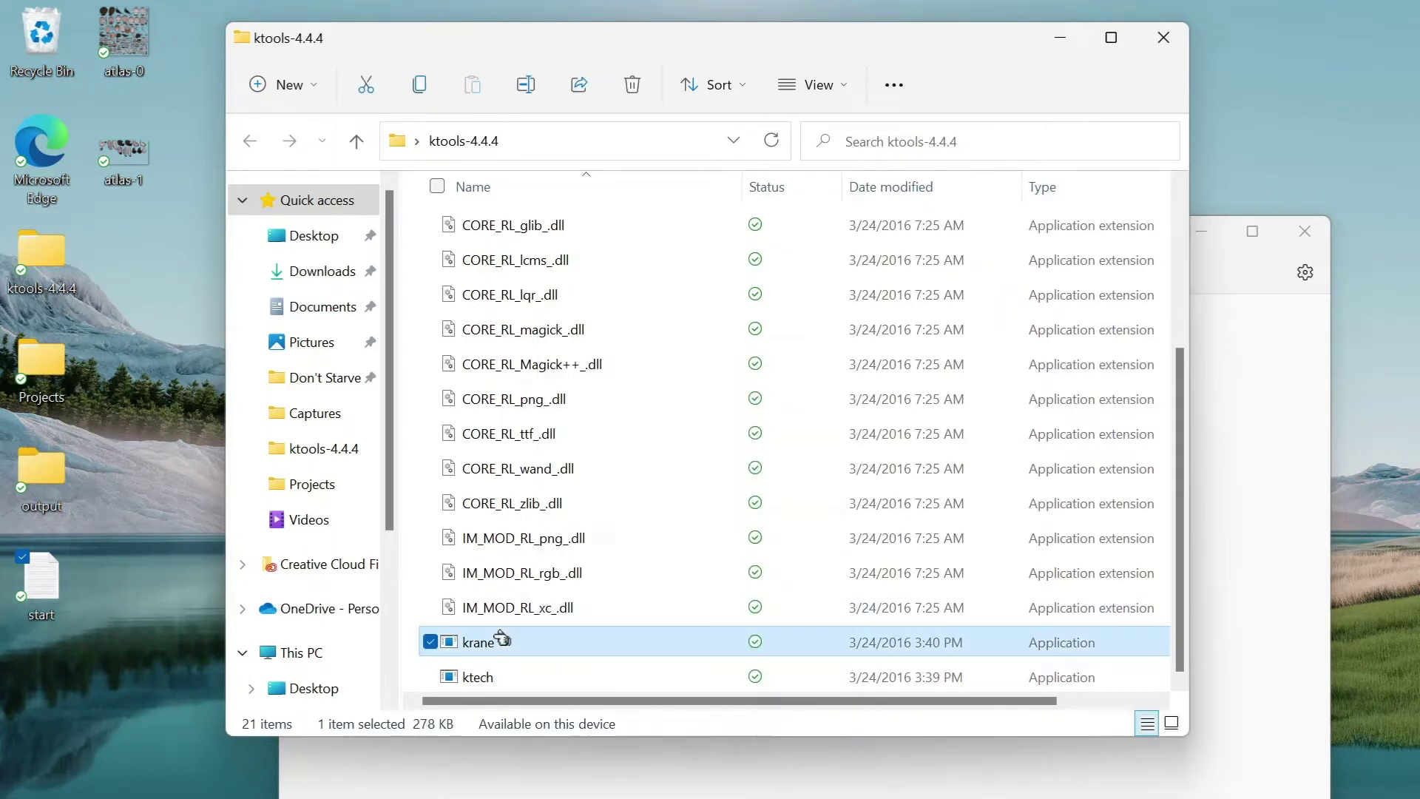
{"action": "right_click", "coordinate": [502, 636]}
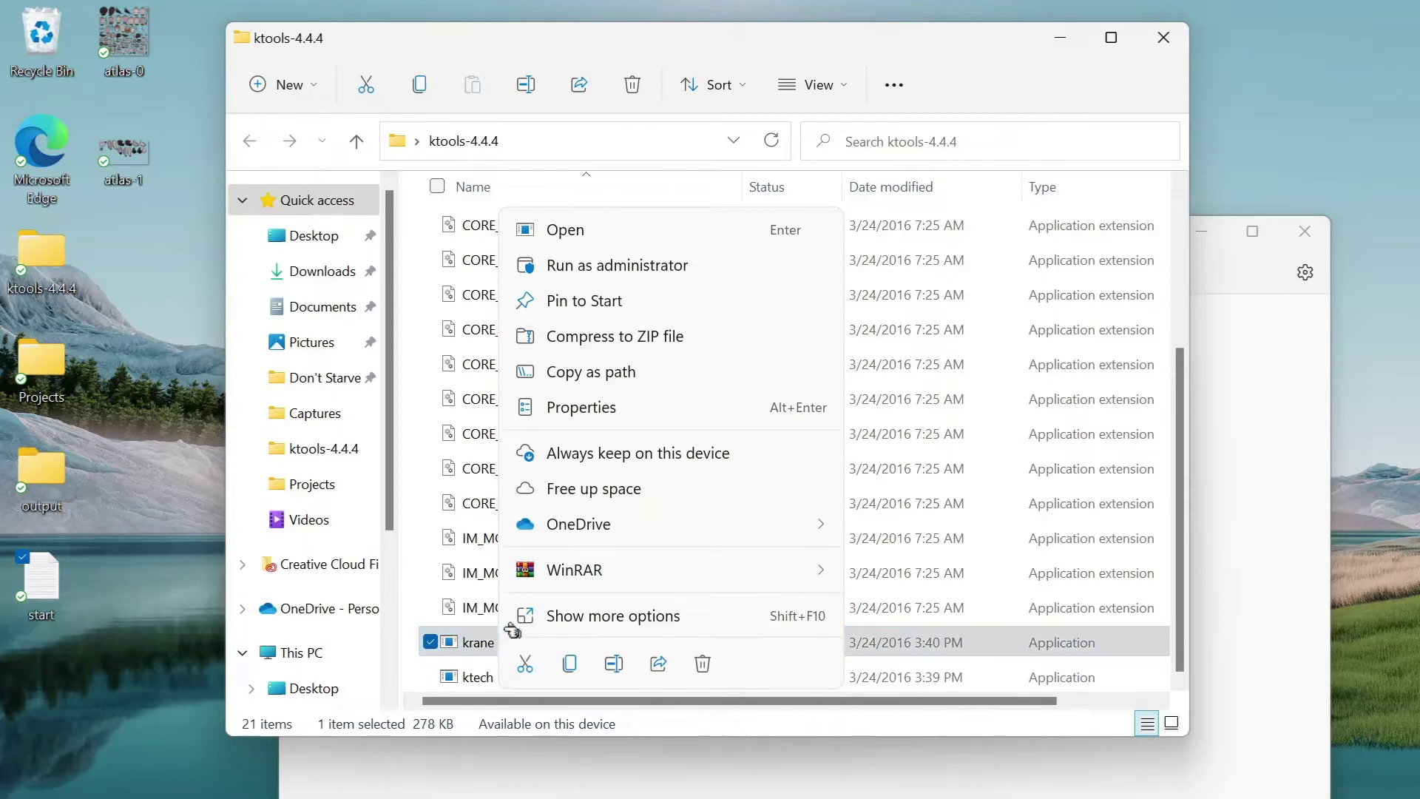
{"action": "left_click", "coordinate": [635, 374]}
{"action": "left_click", "coordinate": [1252, 376]}
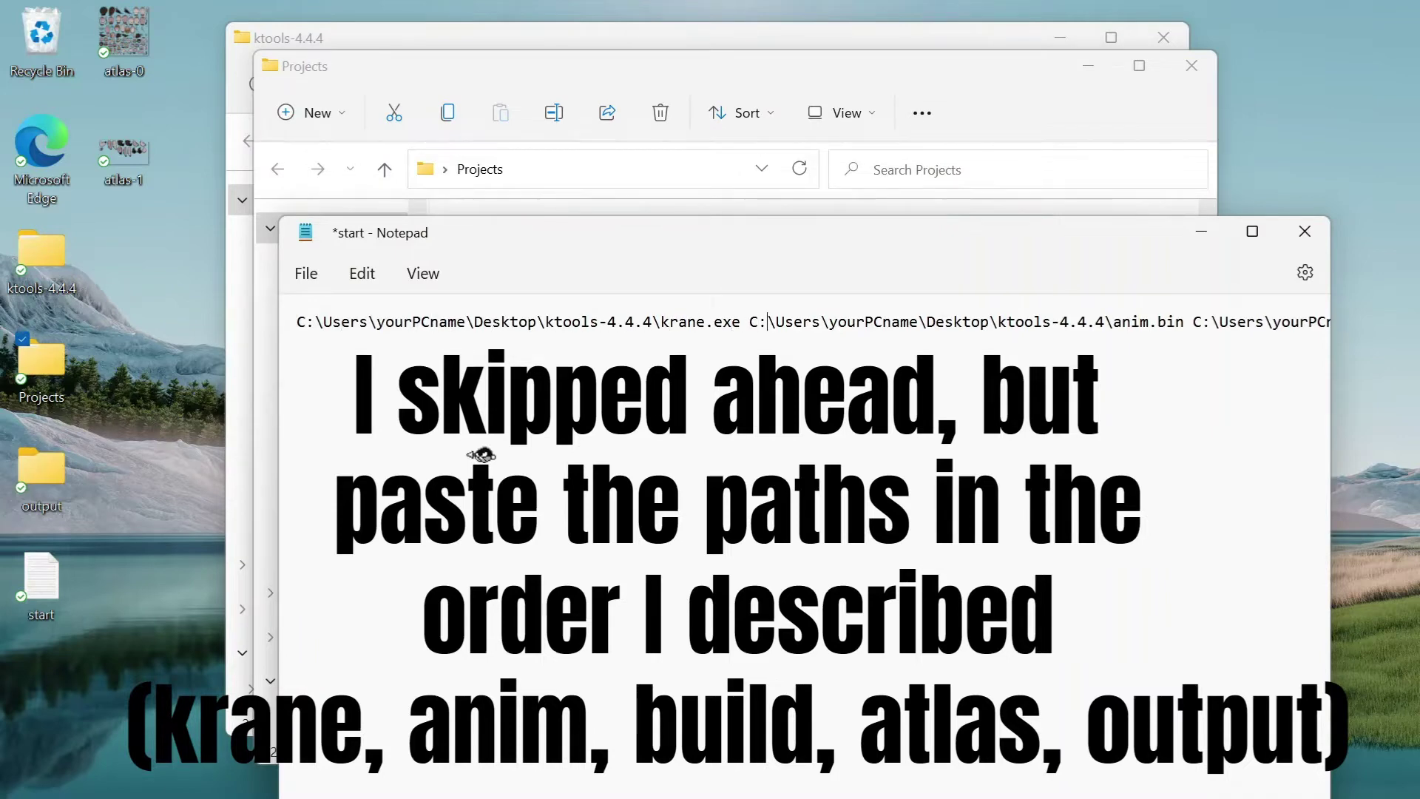
Examine the line of paths for krane.exe, anim.bin, build.bin, the atlas file and output, checking for quotation marks and separating spaces
{"action": "key", "text": "Right"}
{"action": "key", "text": "Right"}
{"action": "key", "text": "Right"}
{"action": "key", "text": "Right"}
{"action": "key", "text": "Right"}
{"action": "key", "text": "Right"}
{"action": "key", "text": "Right"}
{"action": "key", "text": "Right"}
{"action": "key", "text": "Right"}
{"action": "key", "text": "Right"}
{"action": "key", "text": "Right"}
{"action": "key", "text": "Right"}
{"action": "key", "text": "Right"}
{"action": "key", "text": "Right"}
{"action": "key", "text": "Right"}
{"action": "key", "text": "Right"}
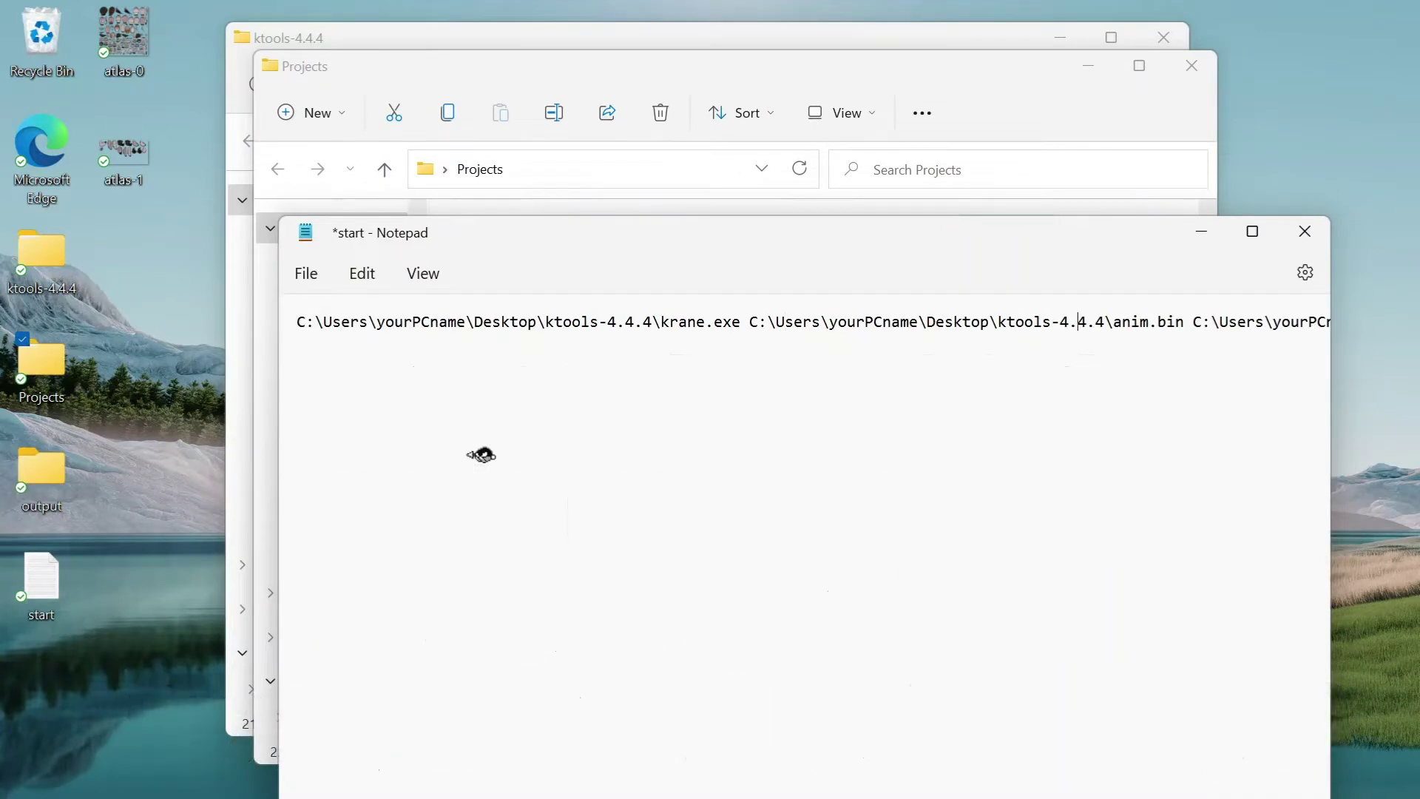
{"action": "key", "text": "Right"}
{"action": "key", "text": "Right"}
{"action": "key", "text": "Right"}
{"action": "key", "text": "Right"}
{"action": "key", "text": "Right"}
{"action": "key", "text": "Right"}
{"action": "key", "text": "Right"}
{"action": "key", "text": "Right"}
{"action": "key", "text": "Right"}
{"action": "key", "text": "Right"}
{"action": "key", "text": "Right"}
{"action": "key", "text": "Right"}
{"action": "key", "text": "Right"}
{"action": "key", "text": "Right"}
{"action": "key", "text": "Right"}
{"action": "key", "text": "Right"}
{"action": "key", "text": "Right"}
{"action": "key", "text": "Right"}
{"action": "key", "text": "Right"}
{"action": "key", "text": "Right"}
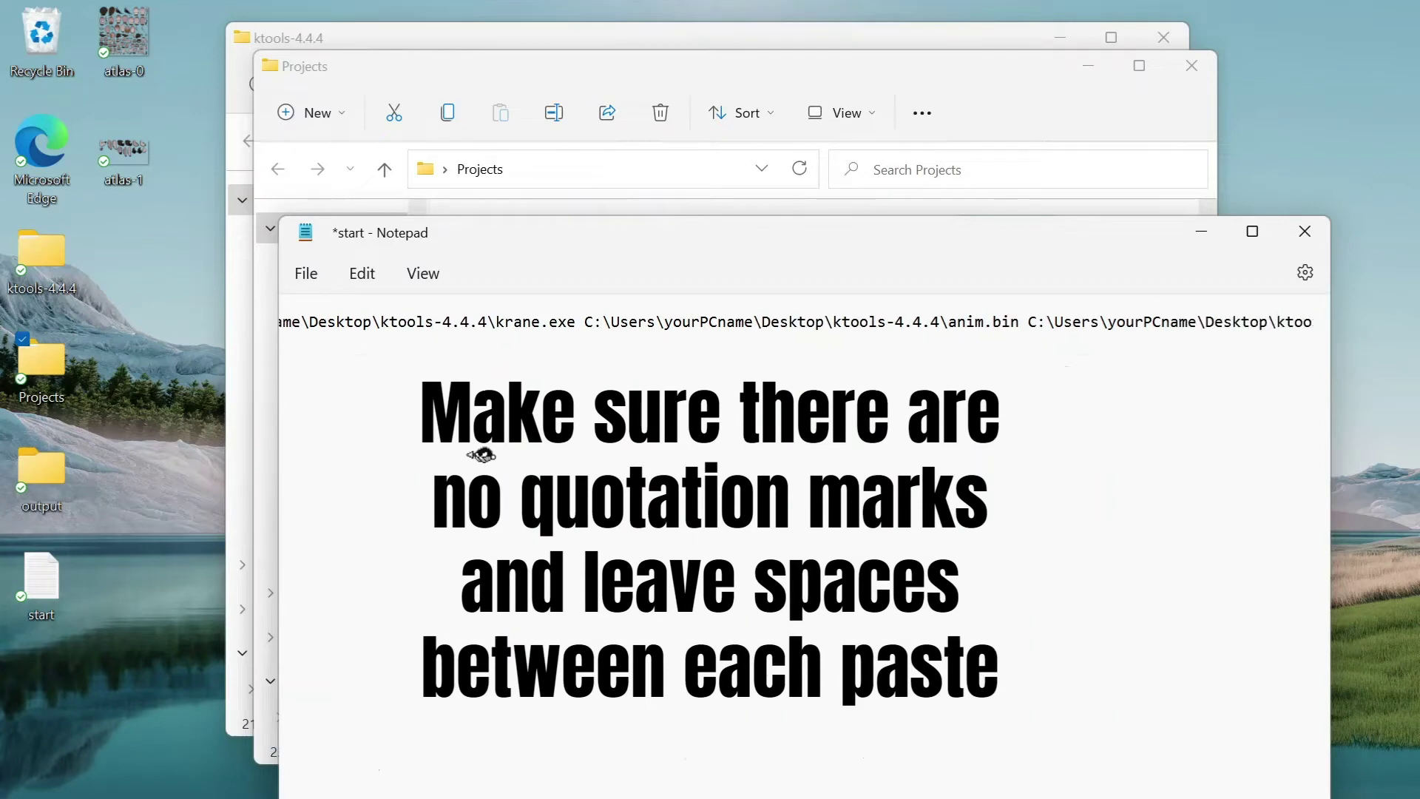
{"action": "key", "text": "Right"}
{"action": "key", "text": "Right"}
{"action": "key", "text": "Right"}
{"action": "key", "text": "Right"}
{"action": "key", "text": "Right"}
{"action": "key", "text": "Right"}
{"action": "key", "text": "Right"}
{"action": "key", "text": "Right"}
{"action": "key", "text": "Right"}
{"action": "key", "text": "Right"}
{"action": "key", "text": "Right"}
{"action": "key", "text": "Right"}
{"action": "key", "text": "Right"}
{"action": "key", "text": "Right"}
{"action": "key", "text": "Right"}
{"action": "key", "text": "Right"}
{"action": "key", "text": "Right"}
{"action": "key", "text": "Right"}
{"action": "key", "text": "Right"}
{"action": "key", "text": "Right"}
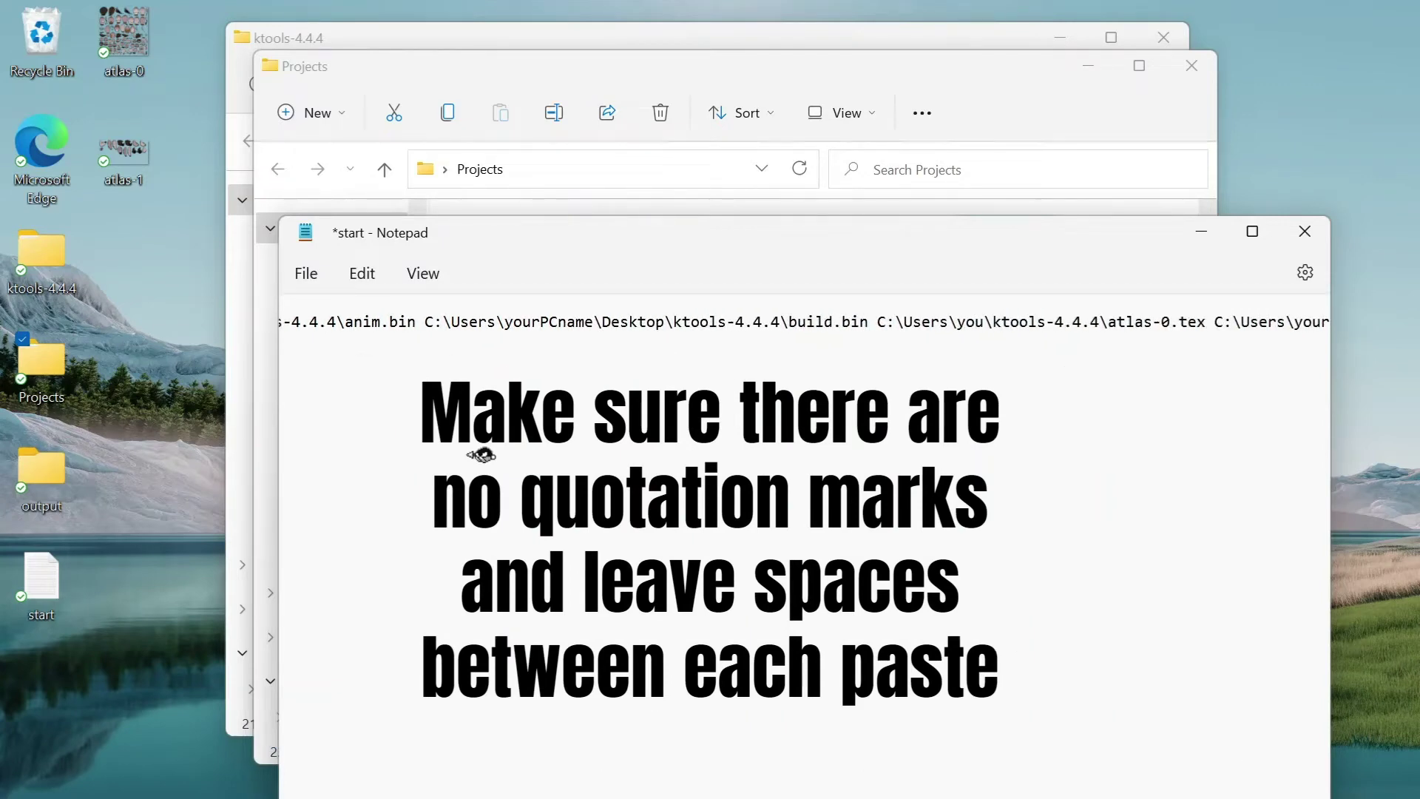
{"action": "key", "text": "Right"}
{"action": "key", "text": "Right"}
{"action": "key", "text": "Right"}
{"action": "key", "text": "Right"}
{"action": "key", "text": "Right"}
{"action": "key", "text": "Right"}
{"action": "key", "text": "Right"}
{"action": "key", "text": "Right"}
{"action": "key", "text": "Right"}
{"action": "key", "text": "Right"}
{"action": "key", "text": "Right"}
{"action": "key", "text": "Right"}
{"action": "key", "text": "Right"}
{"action": "key", "text": "Right"}
{"action": "key", "text": "Right"}
{"action": "key", "text": "Right"}
{"action": "key", "text": "Right"}
{"action": "key", "text": "Right"}
{"action": "key", "text": "Right"}
{"action": "key", "text": "Right"}
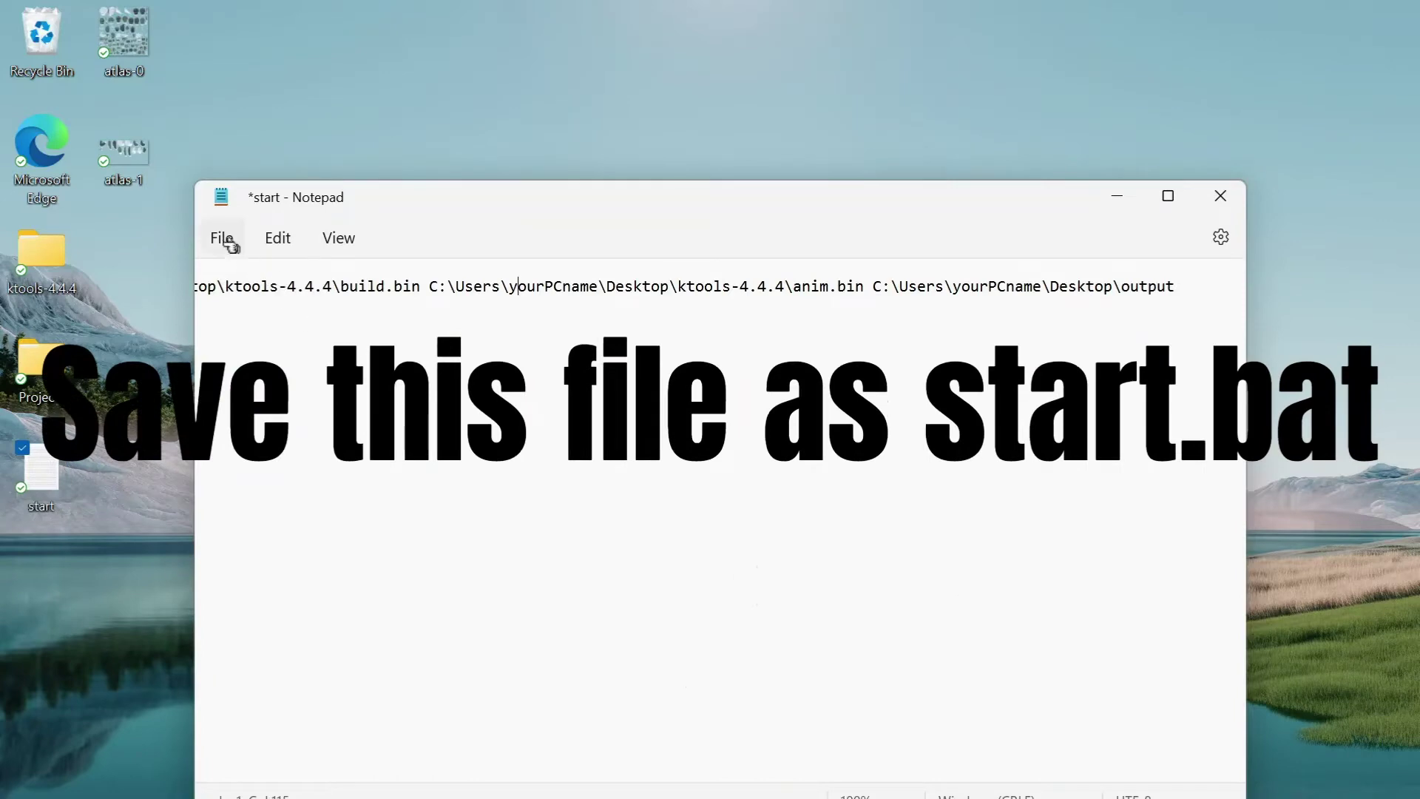
Save the document to the Desktop as start.bat with the file type set to All files
{"action": "left_click", "coordinate": [230, 244]}
{"action": "left_click", "coordinate": [302, 433]}
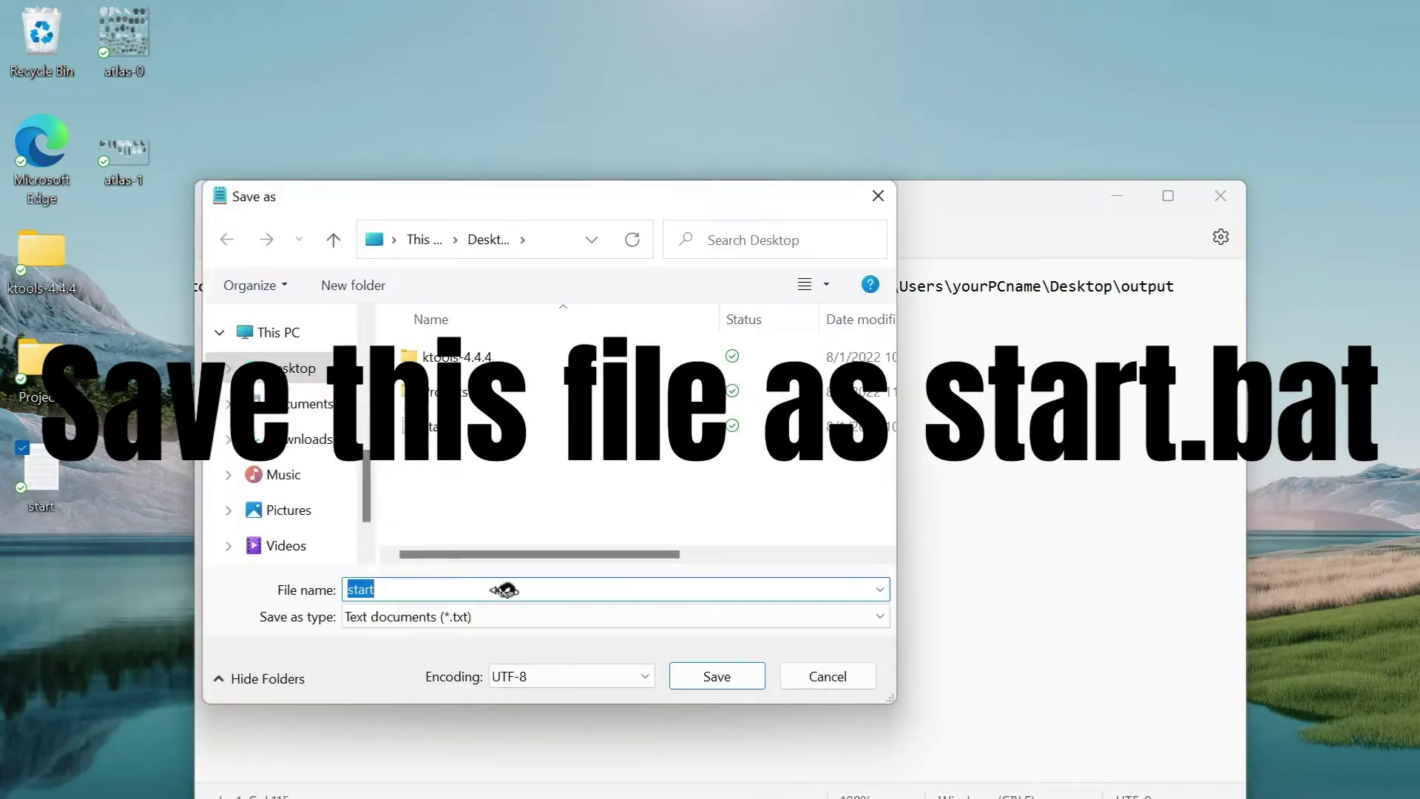
{"action": "left_click", "coordinate": [539, 621]}
{"action": "left_click", "coordinate": [523, 655]}
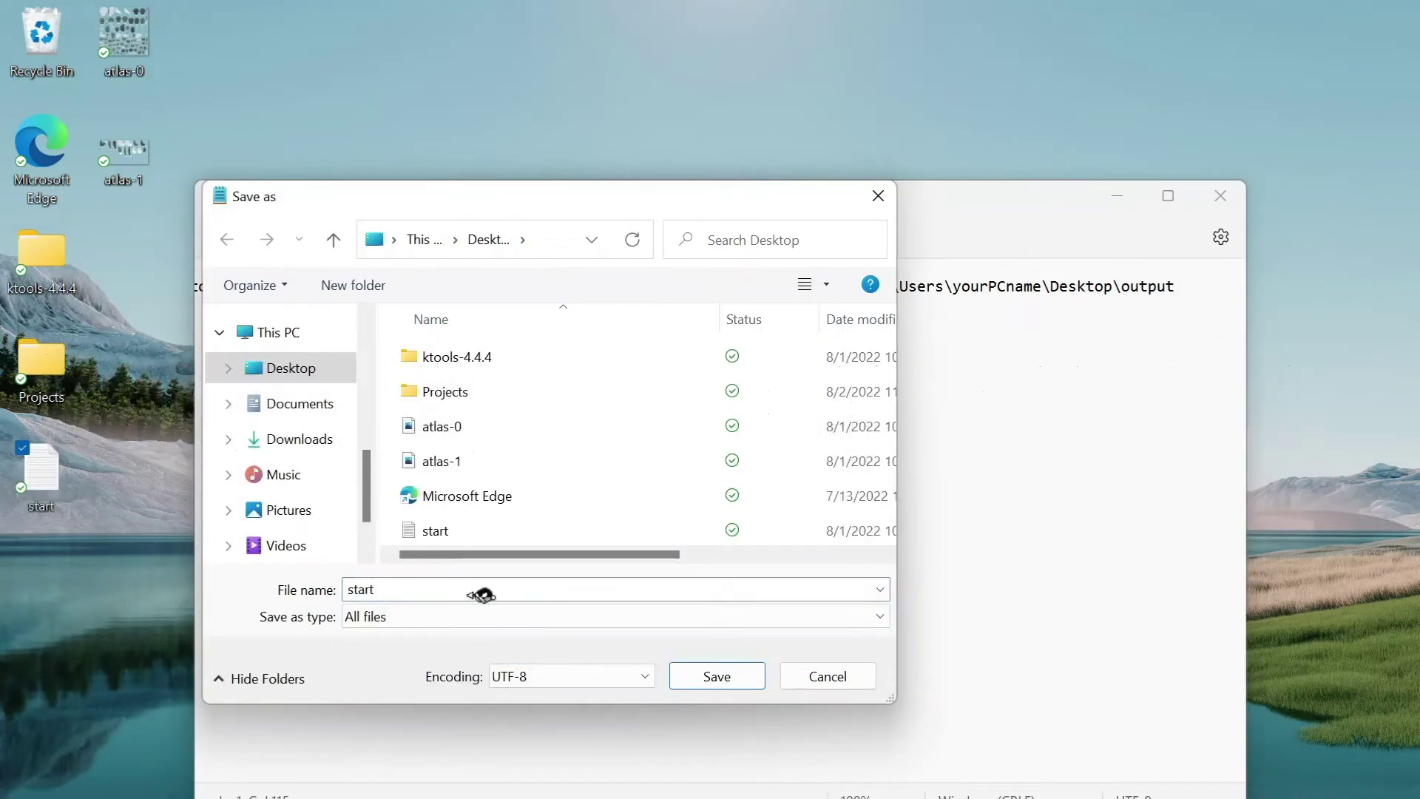
{"action": "left_click", "coordinate": [480, 593]}
{"action": "left_click", "coordinate": [465, 587]}
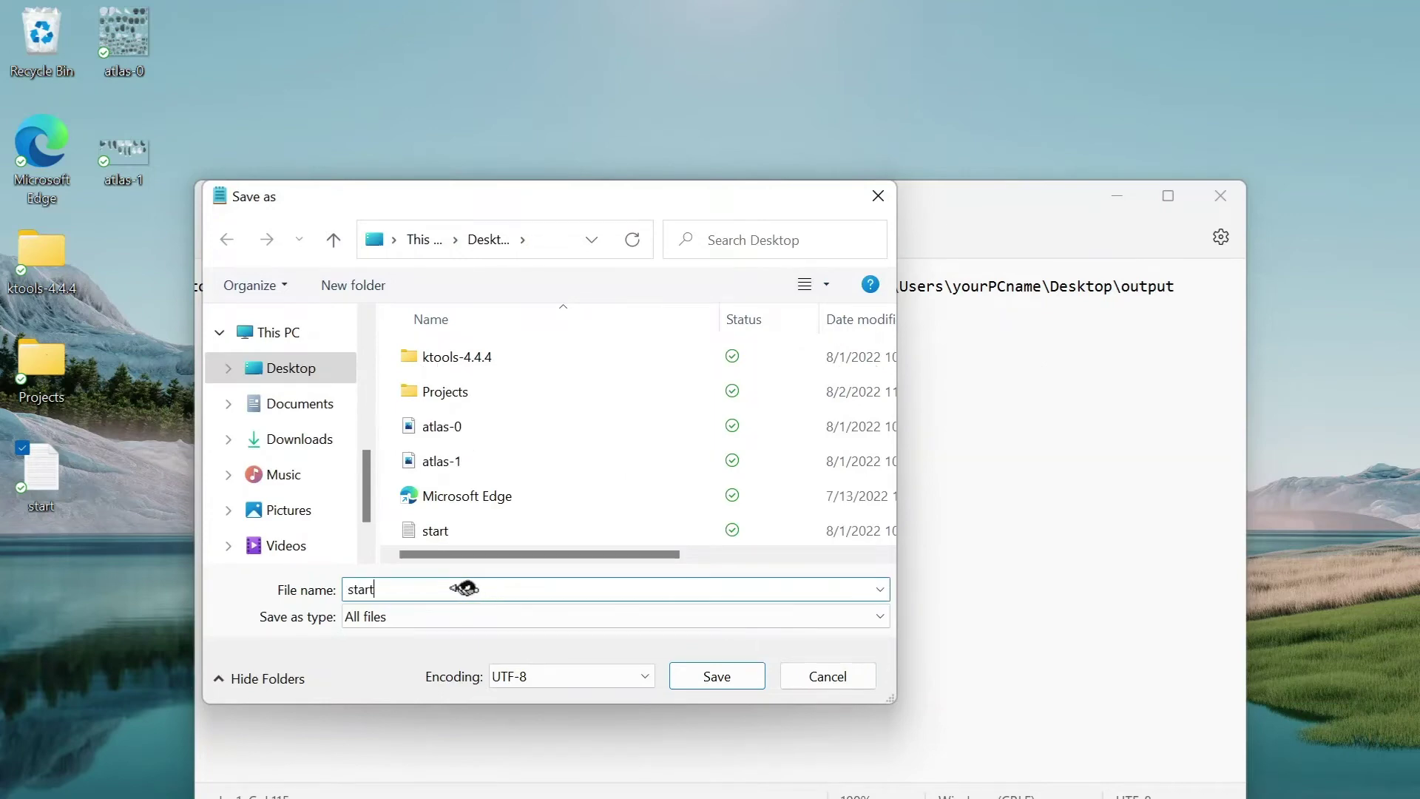
{"action": "type", "text": ".bat"}
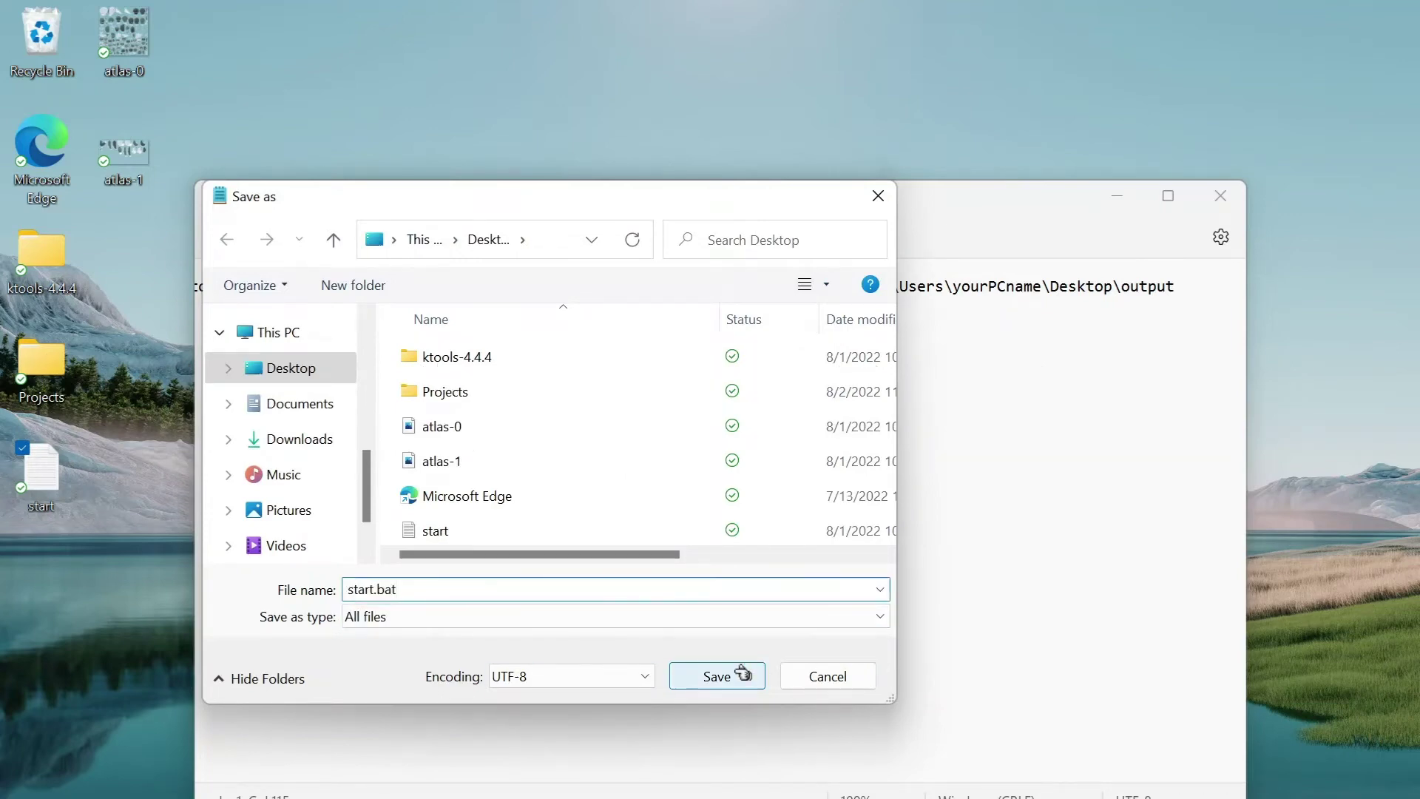
{"action": "left_click", "coordinate": [741, 673]}
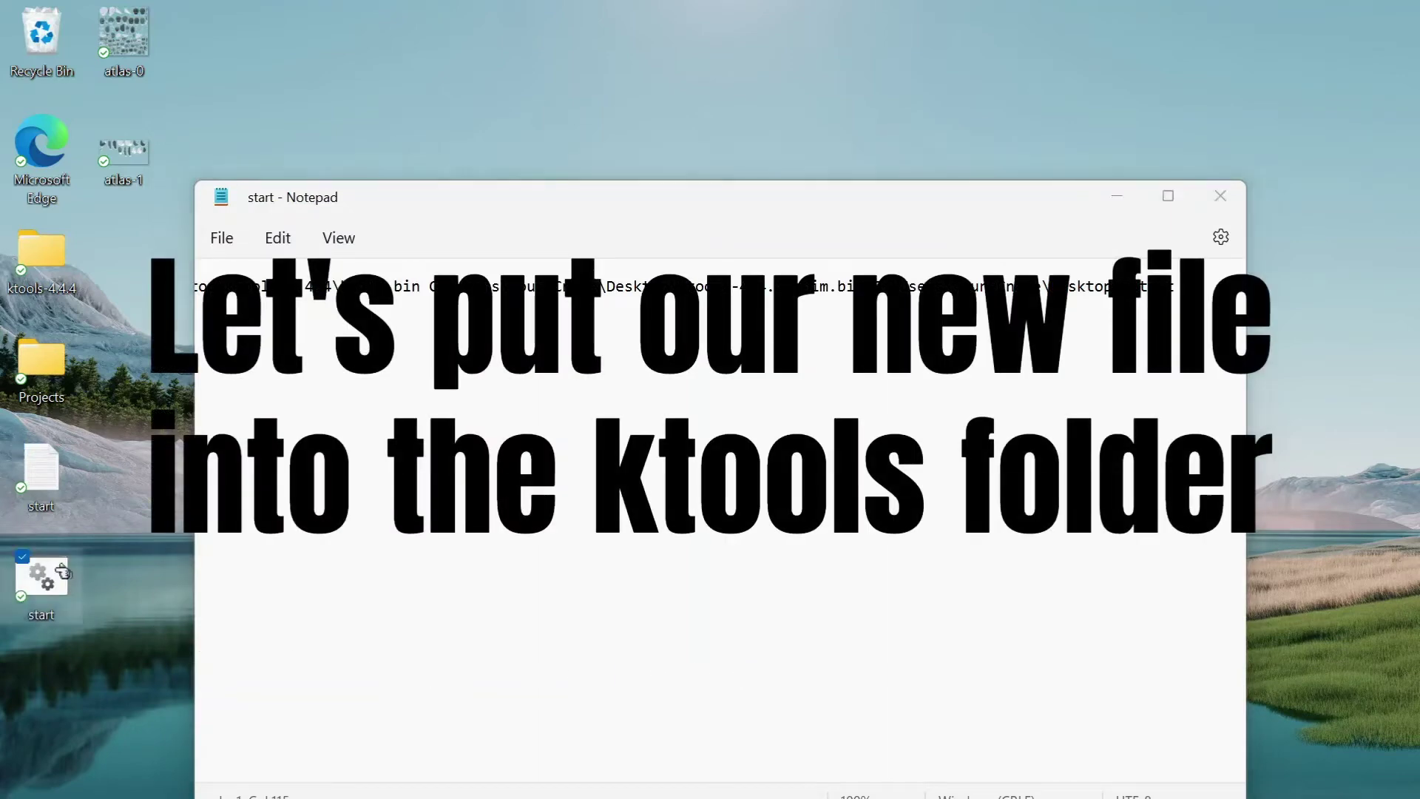
Move the start batch file from the Desktop into the ktools-4.4.4 folder, run it there and close the folder
{"action": "left_click_drag", "start_coordinate": [60, 585], "coordinate": [77, 260]}
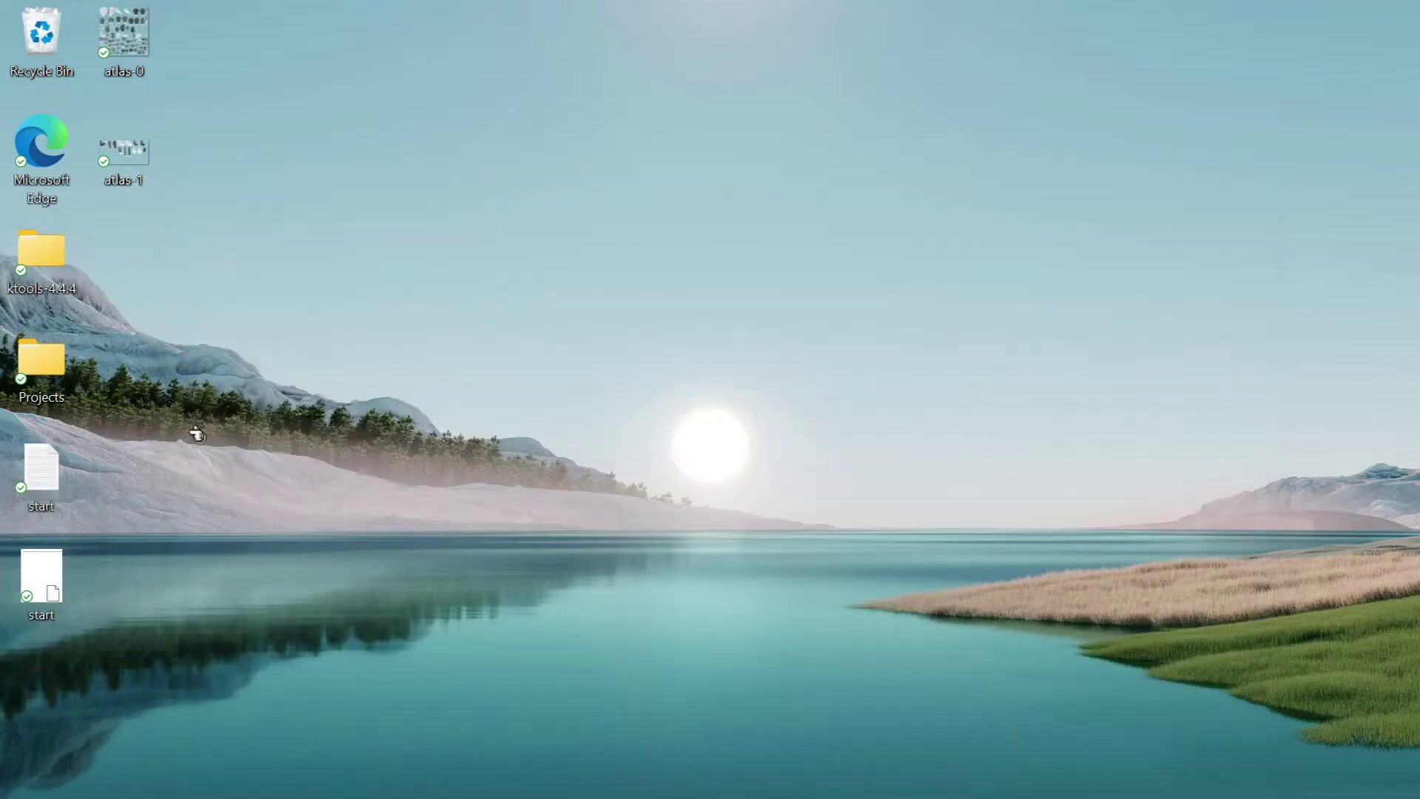
{"action": "double_click", "coordinate": [60, 275]}
{"action": "left_click_drag", "start_coordinate": [1163, 415], "coordinate": [1183, 630]}
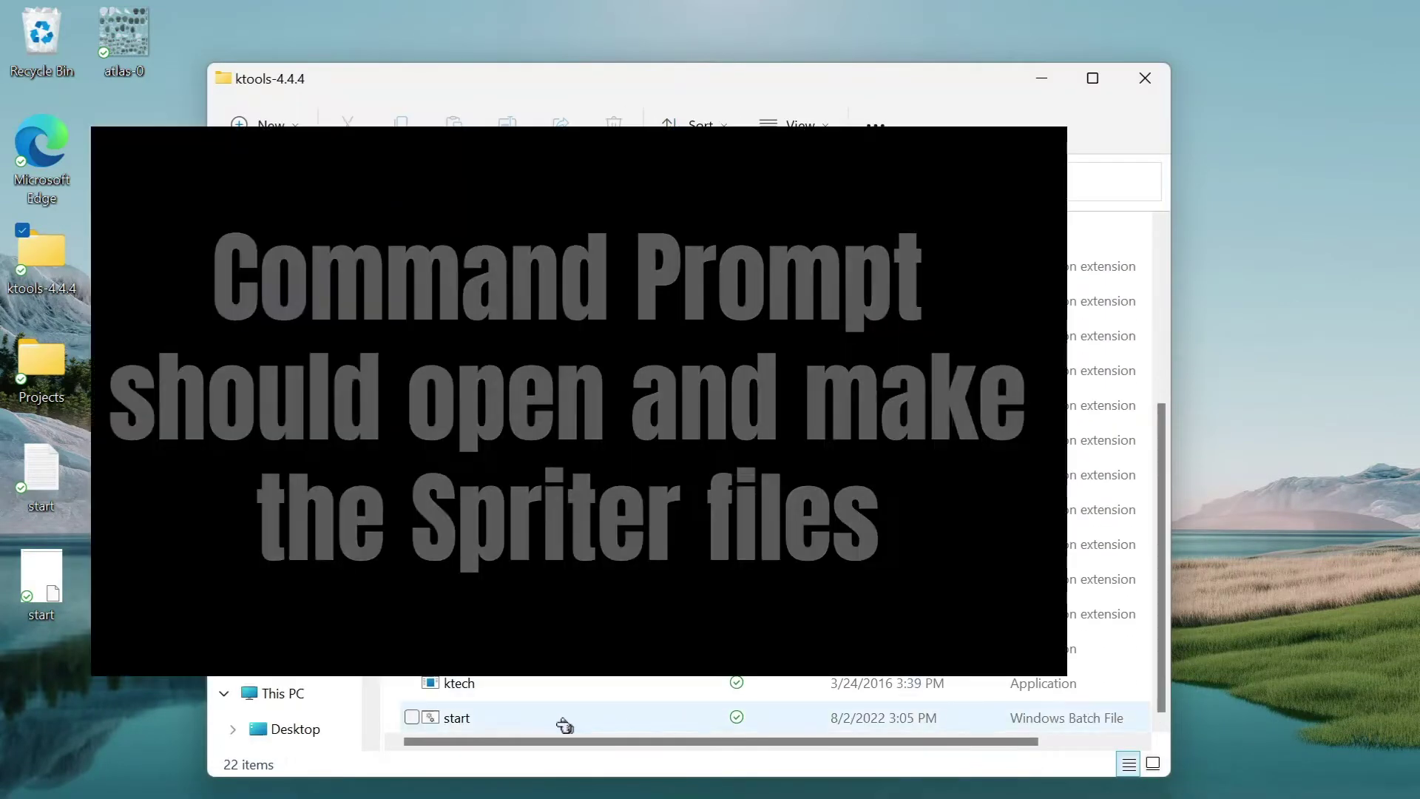
{"action": "double_click", "coordinate": [528, 721]}
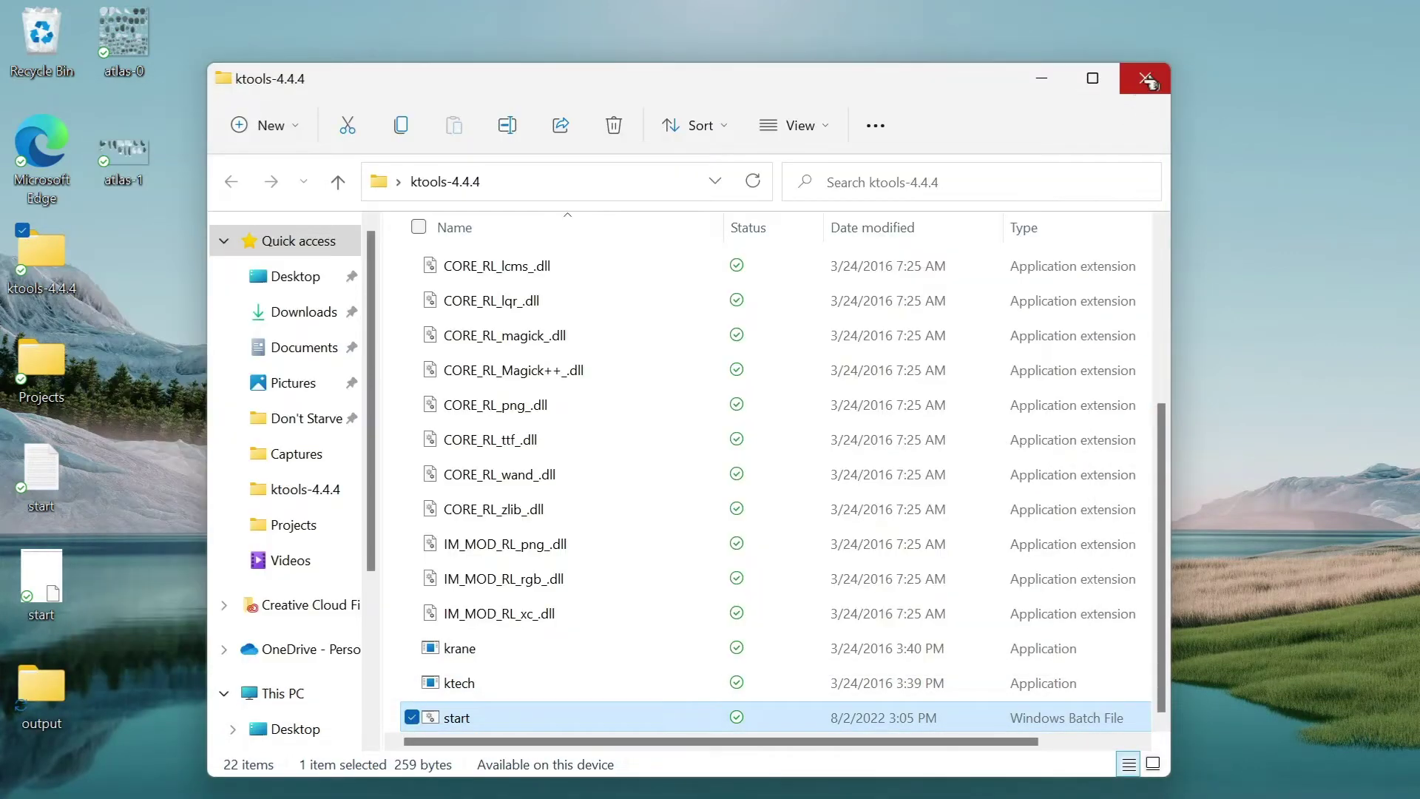
{"action": "left_click", "coordinate": [1145, 78]}
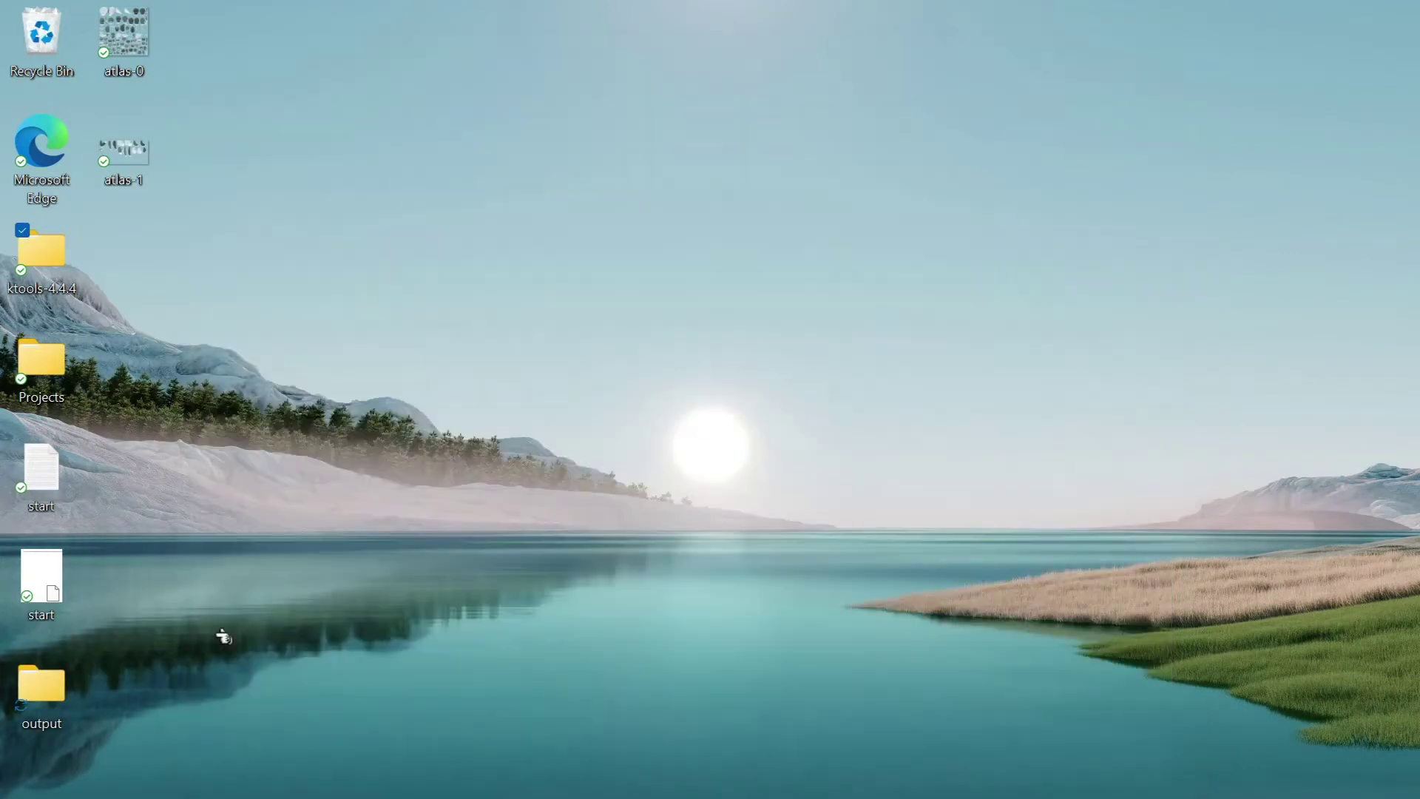
Open pig_build from the output folder in Spriter and dismiss the Video Help window
{"action": "double_click", "coordinate": [67, 685]}
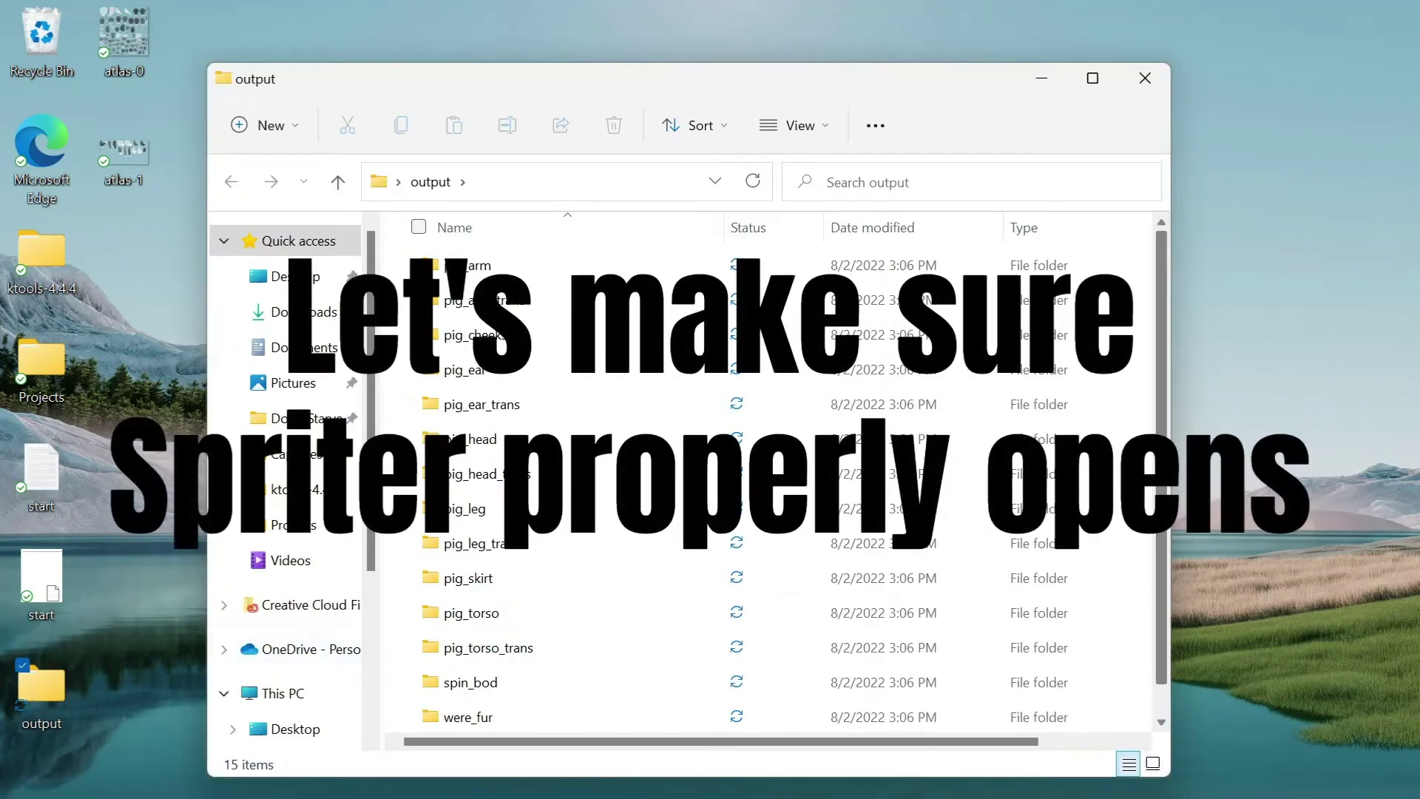
{"action": "scroll", "coordinate": [524, 716], "scroll_direction": "down", "scroll_amount": 1}
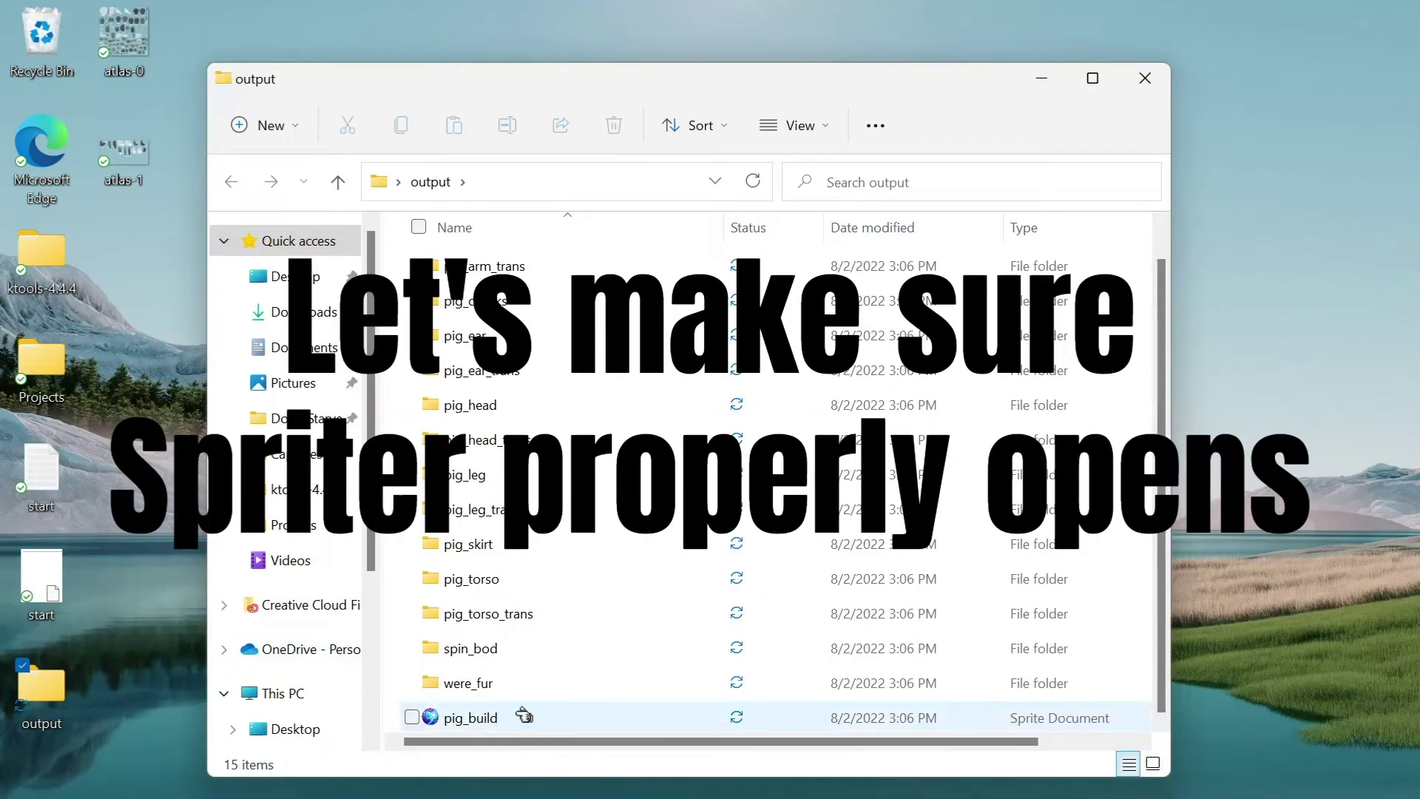
{"action": "double_click", "coordinate": [524, 716]}
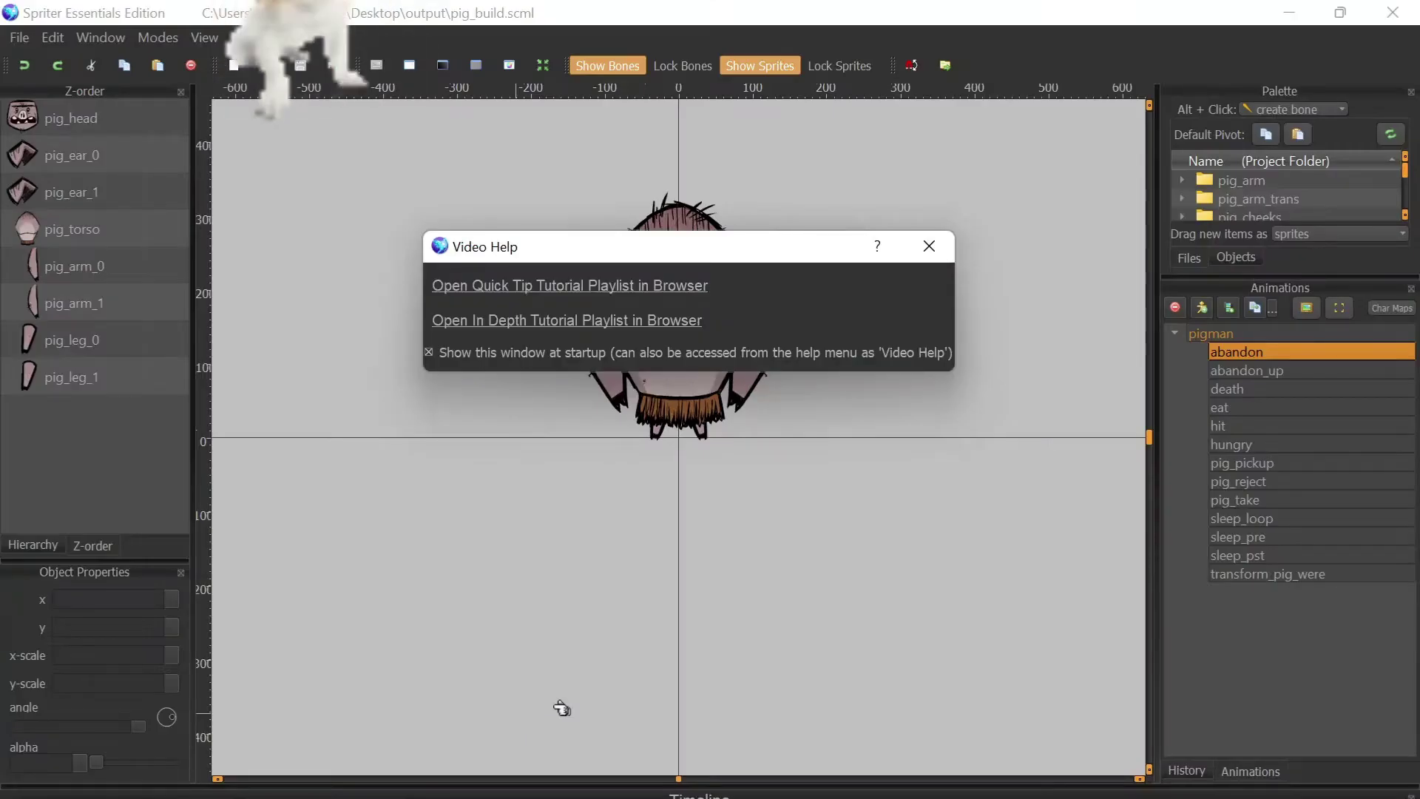
{"action": "left_click", "coordinate": [933, 247]}
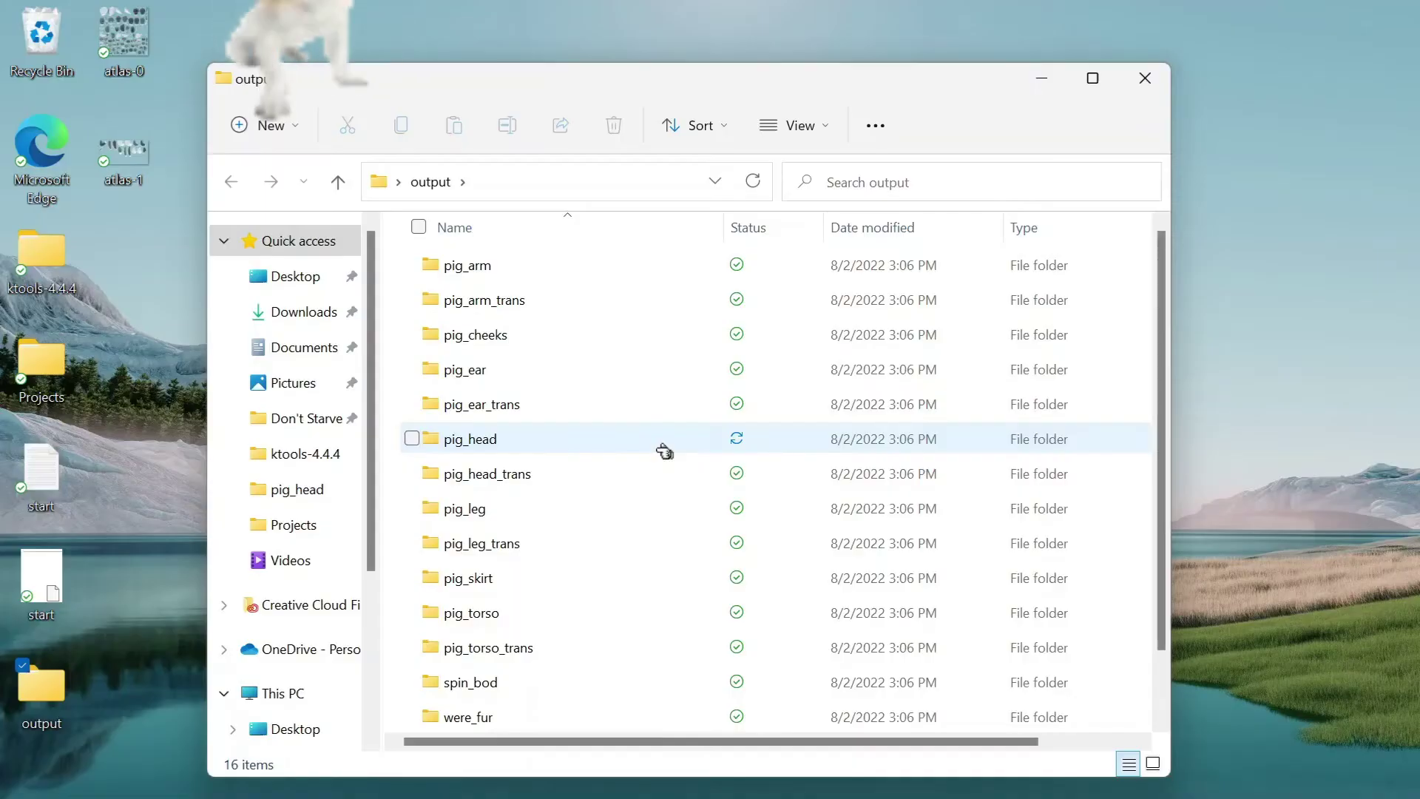
Open pig_head-0 from the pig_head folder inside output in GIMP
{"action": "double_click", "coordinate": [663, 449]}
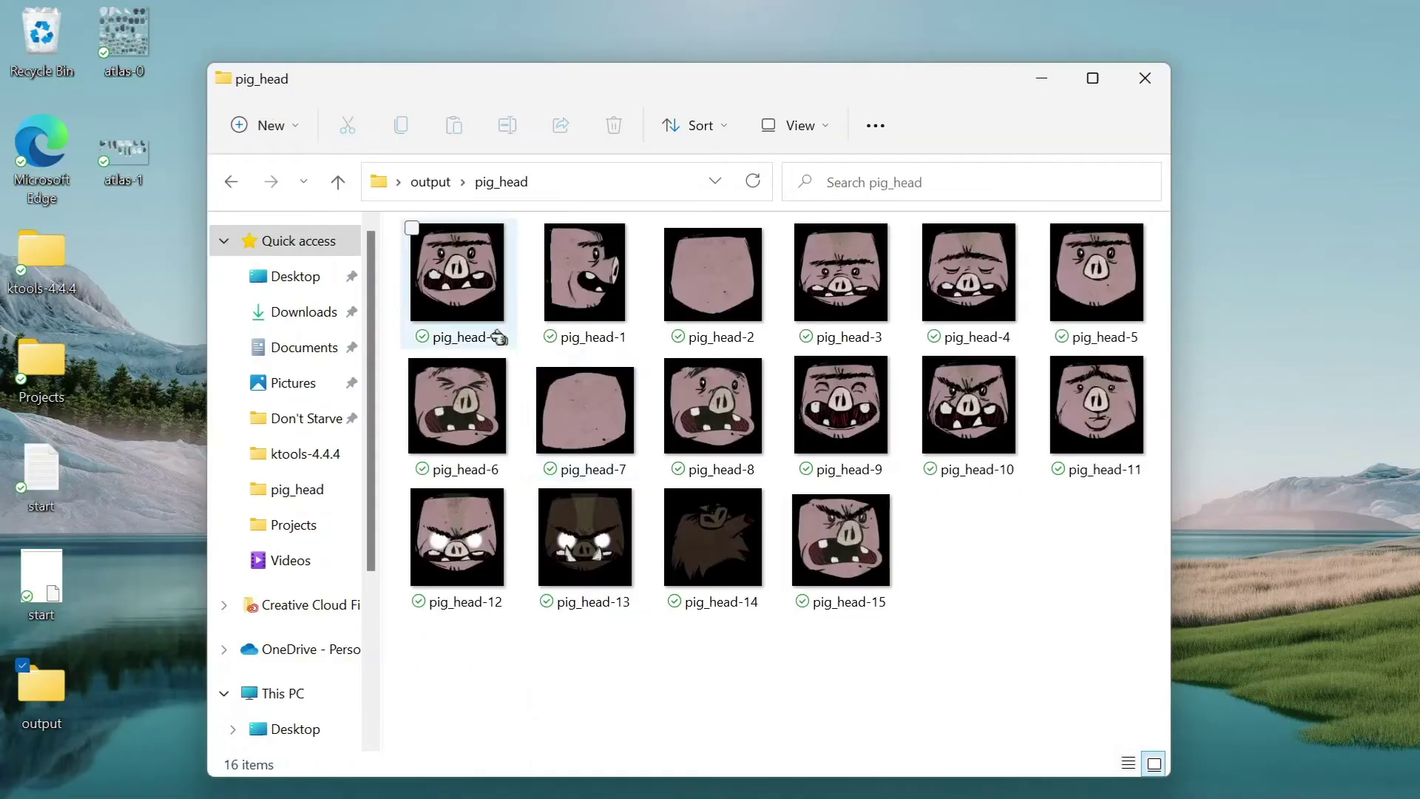
{"action": "right_click", "coordinate": [492, 308]}
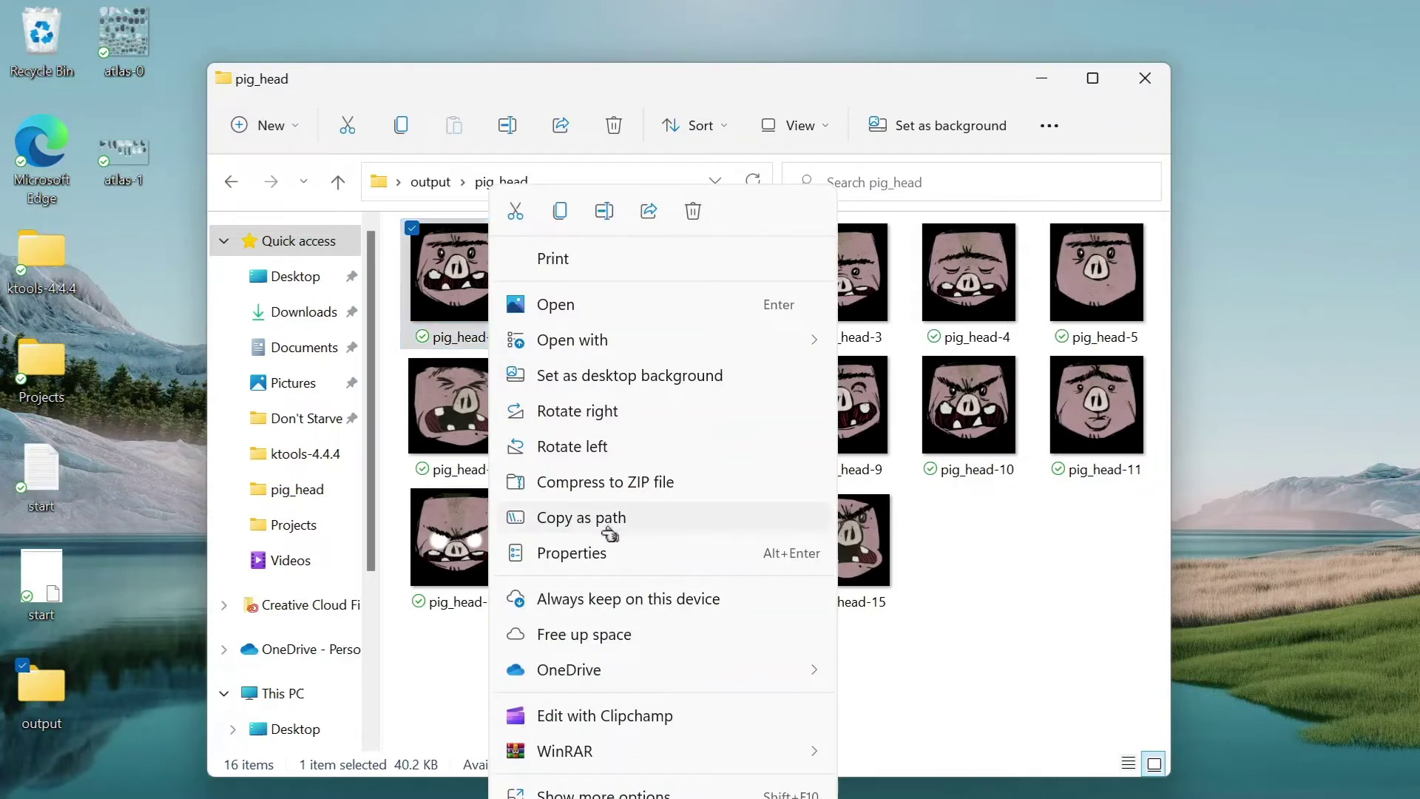
{"action": "mouse_move", "coordinate": [694, 342]}
{"action": "left_click", "coordinate": [891, 260]}
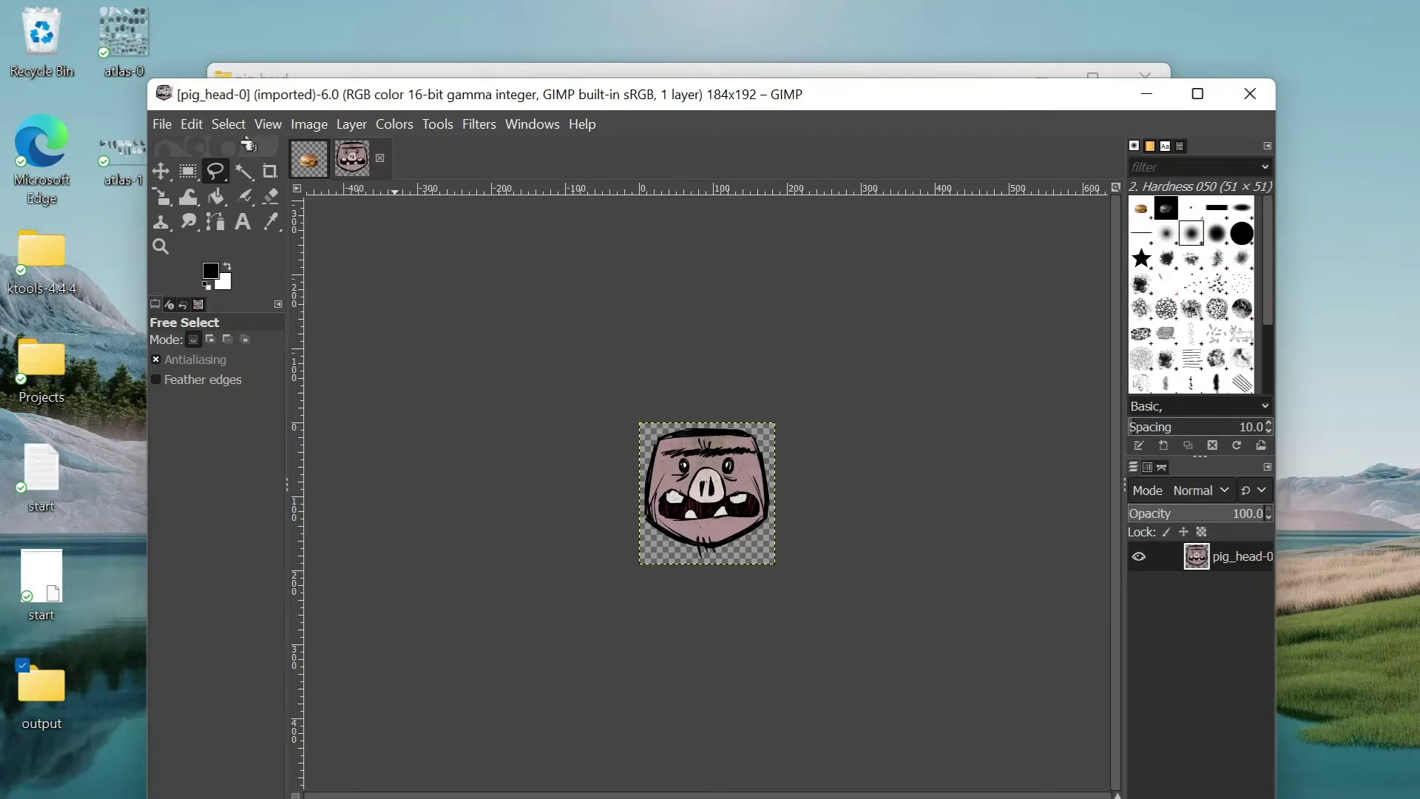
Resize the canvas of the pig_head-0 image to a width of 210 px
{"action": "left_click", "coordinate": [163, 124]}
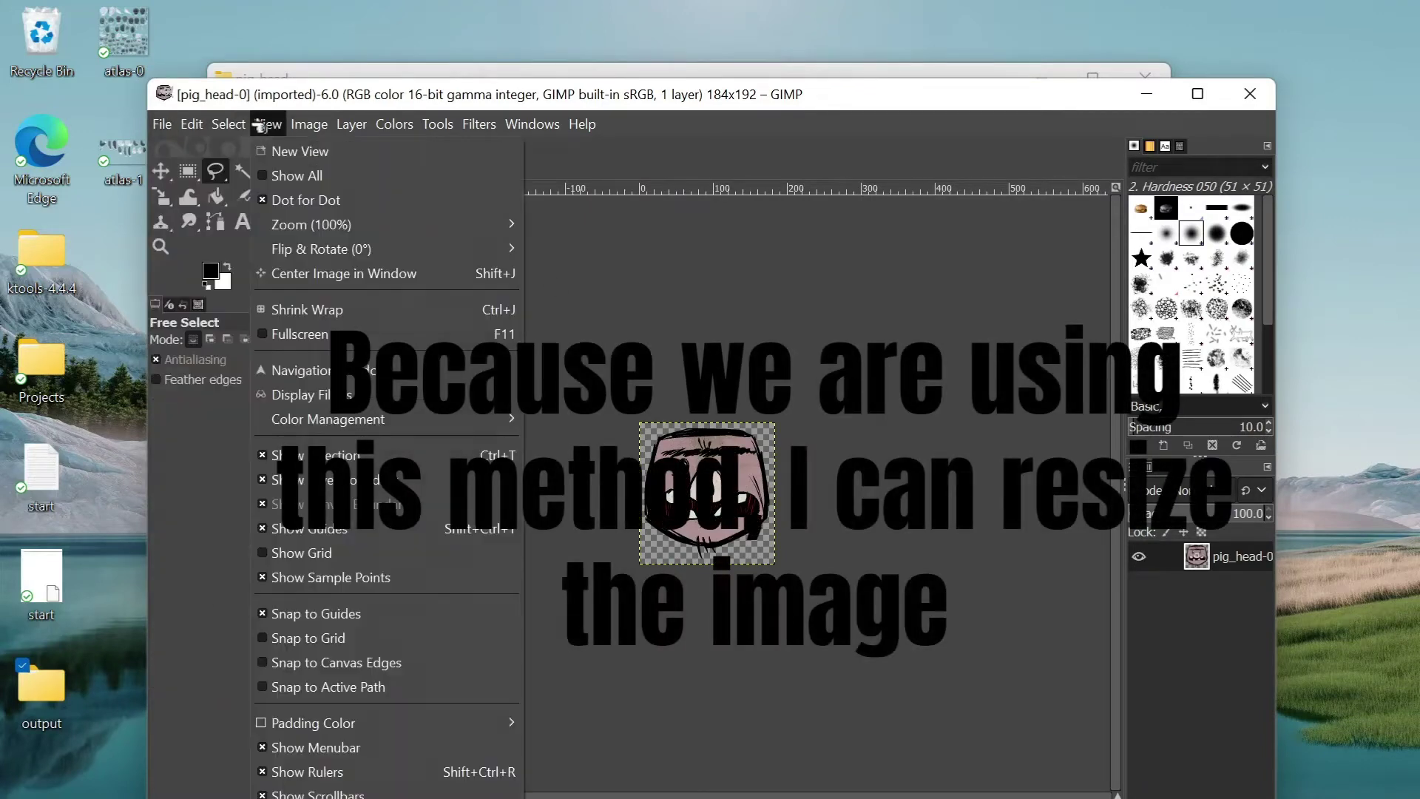
{"action": "mouse_move", "coordinate": [326, 125]}
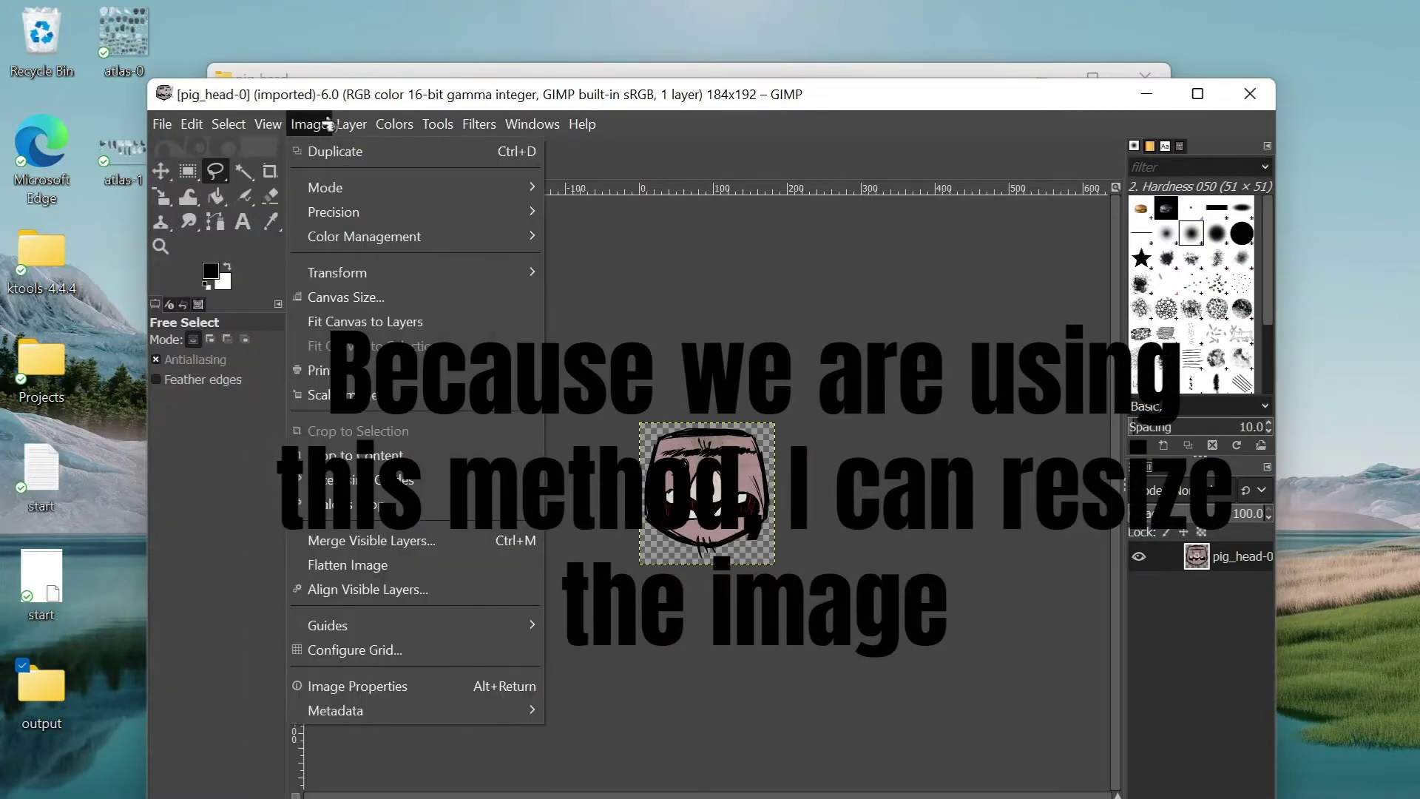
{"action": "left_click", "coordinate": [368, 297]}
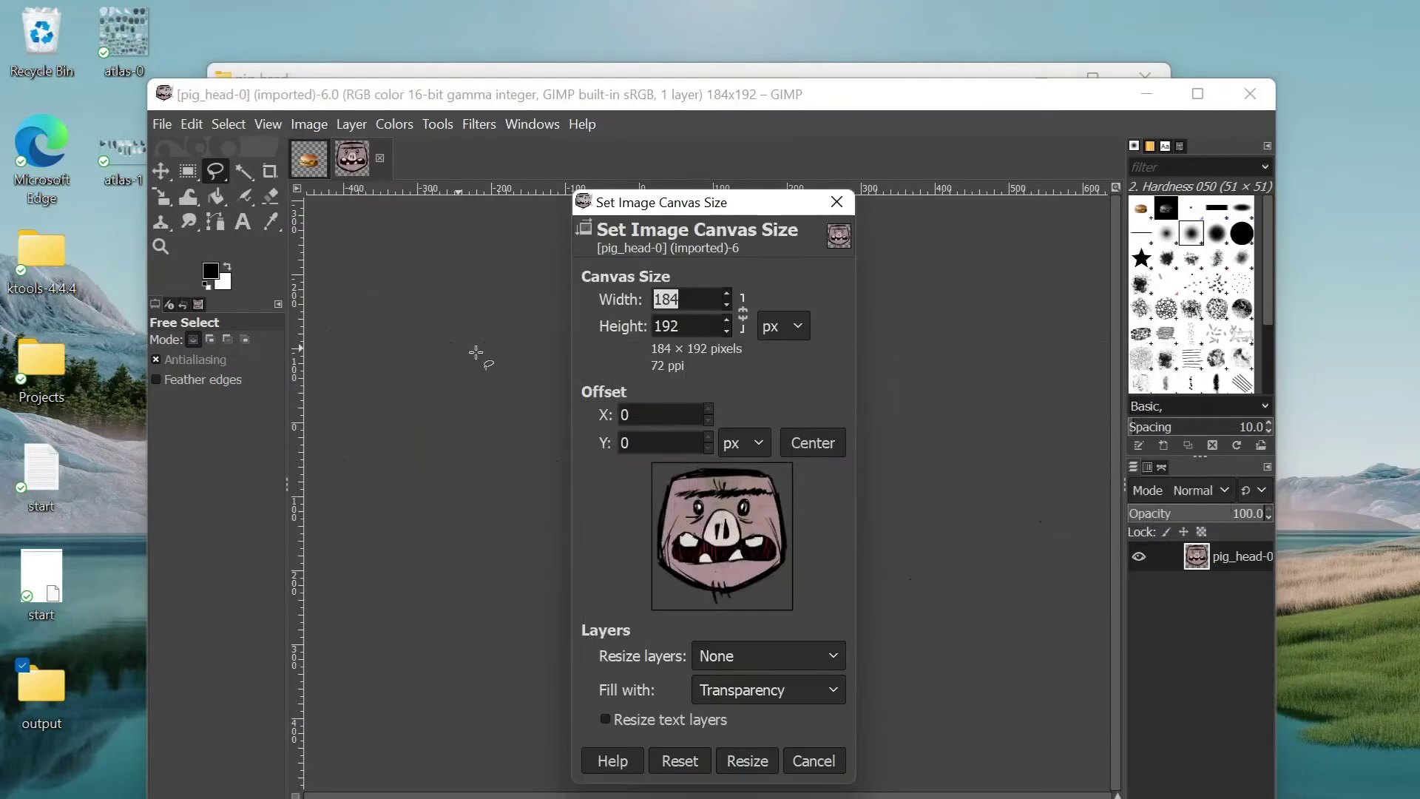
{"action": "type", "text": "210"}
{"action": "left_click", "coordinate": [743, 311]}
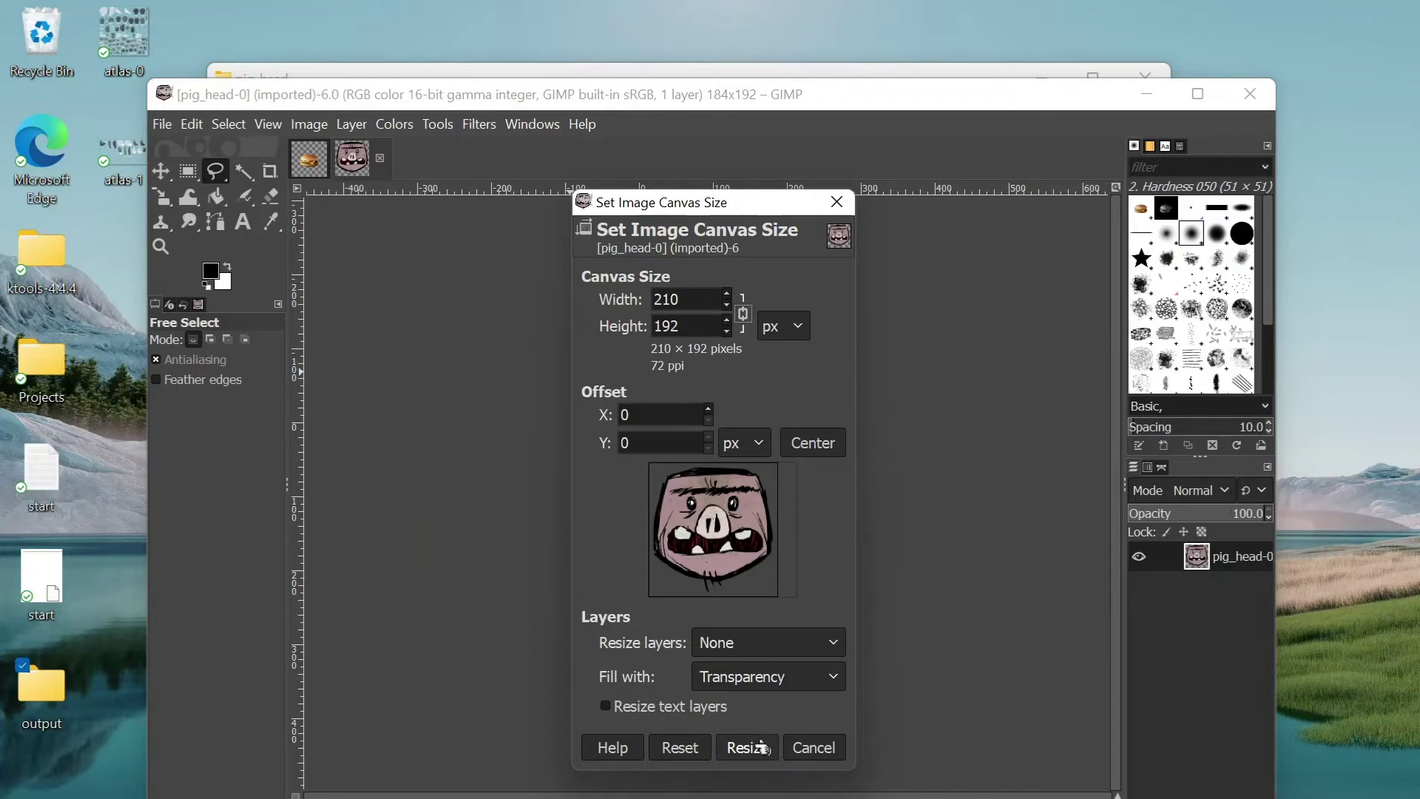
{"action": "left_click", "coordinate": [746, 747]}
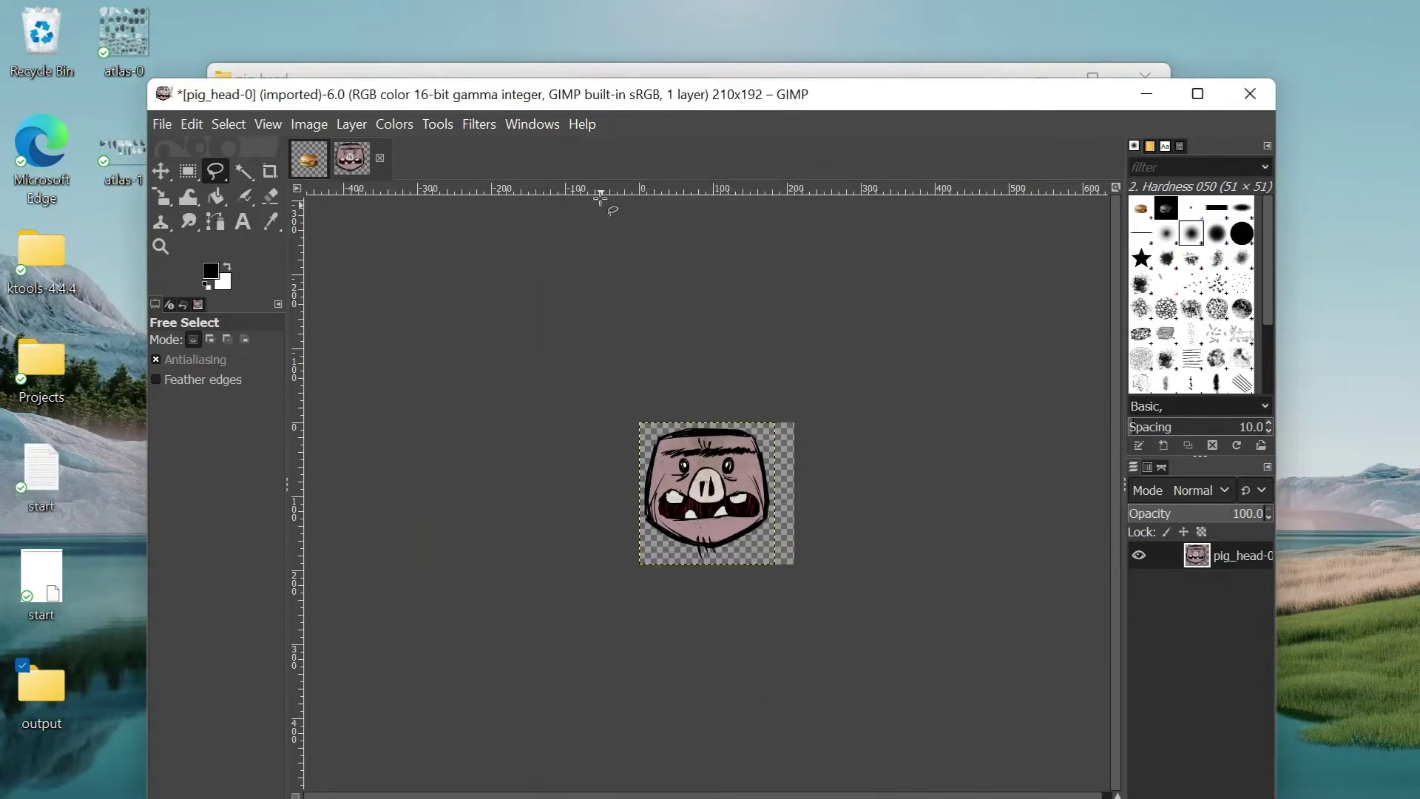
Cut the pig face out of the pig_head-0 image and replace it with the burger cut from the other open image
{"action": "key", "text": "ctrl+a"}
{"action": "key", "text": "ctrl+x"}
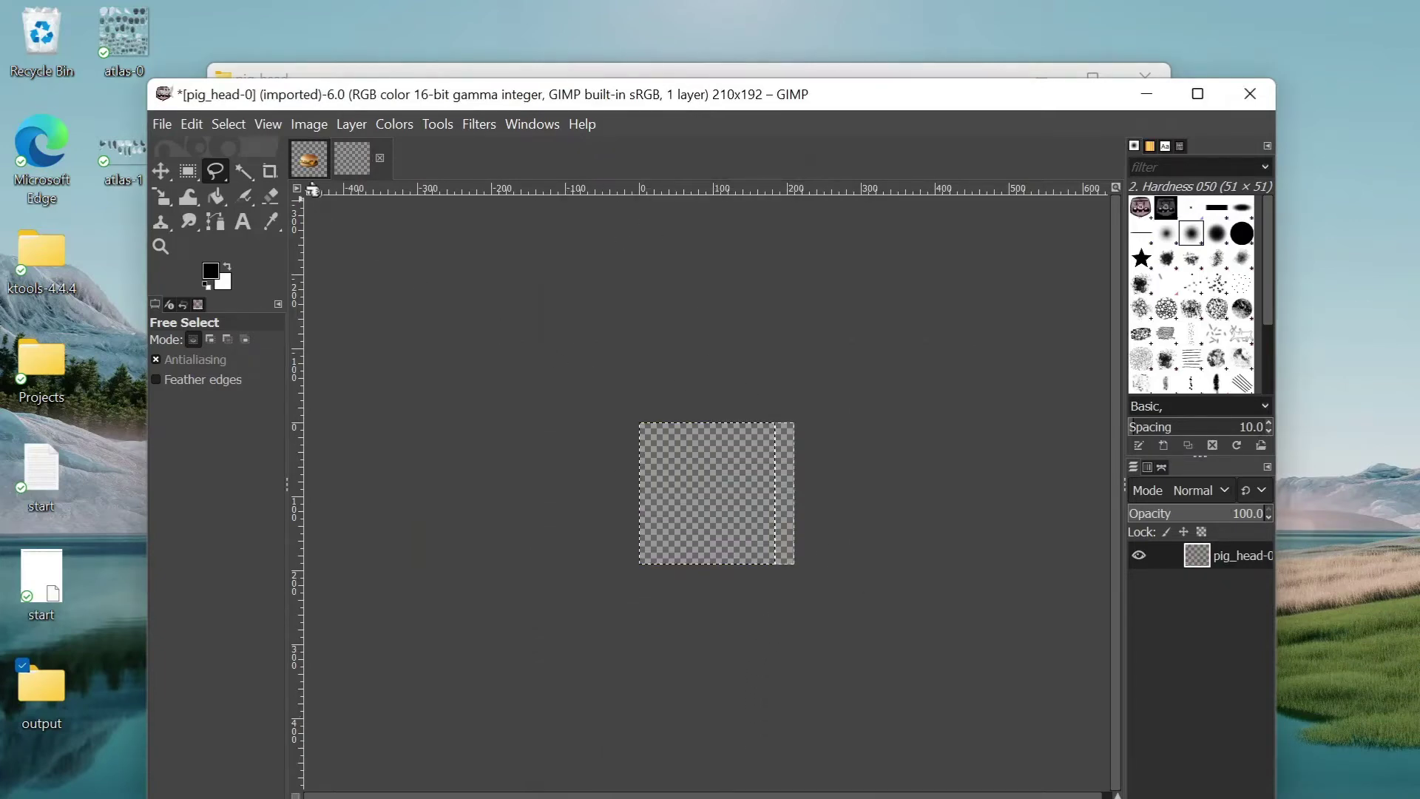
{"action": "left_click", "coordinate": [308, 158]}
{"action": "key", "text": "ctrl+x"}
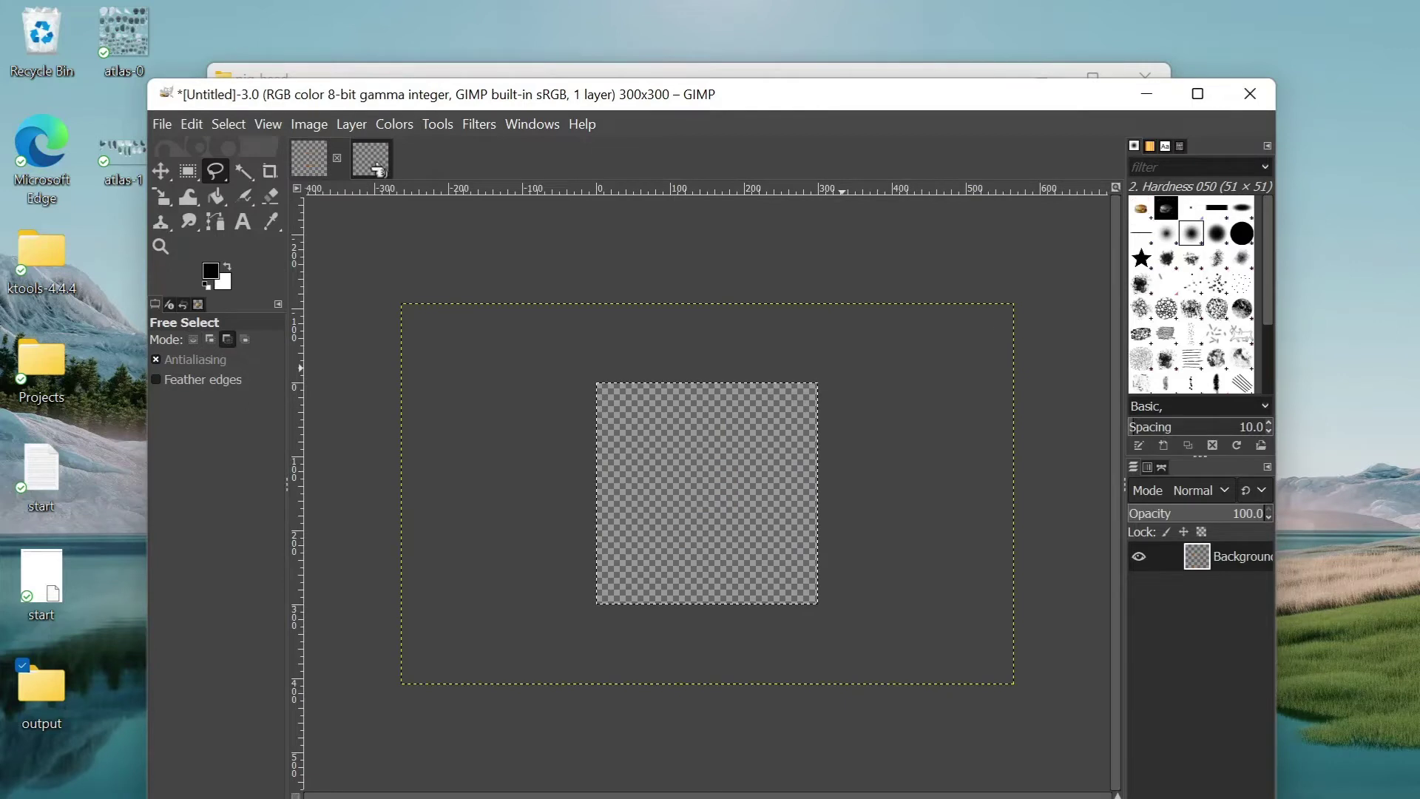
{"action": "left_click", "coordinate": [372, 161]}
{"action": "key", "text": "ctrl+v"}
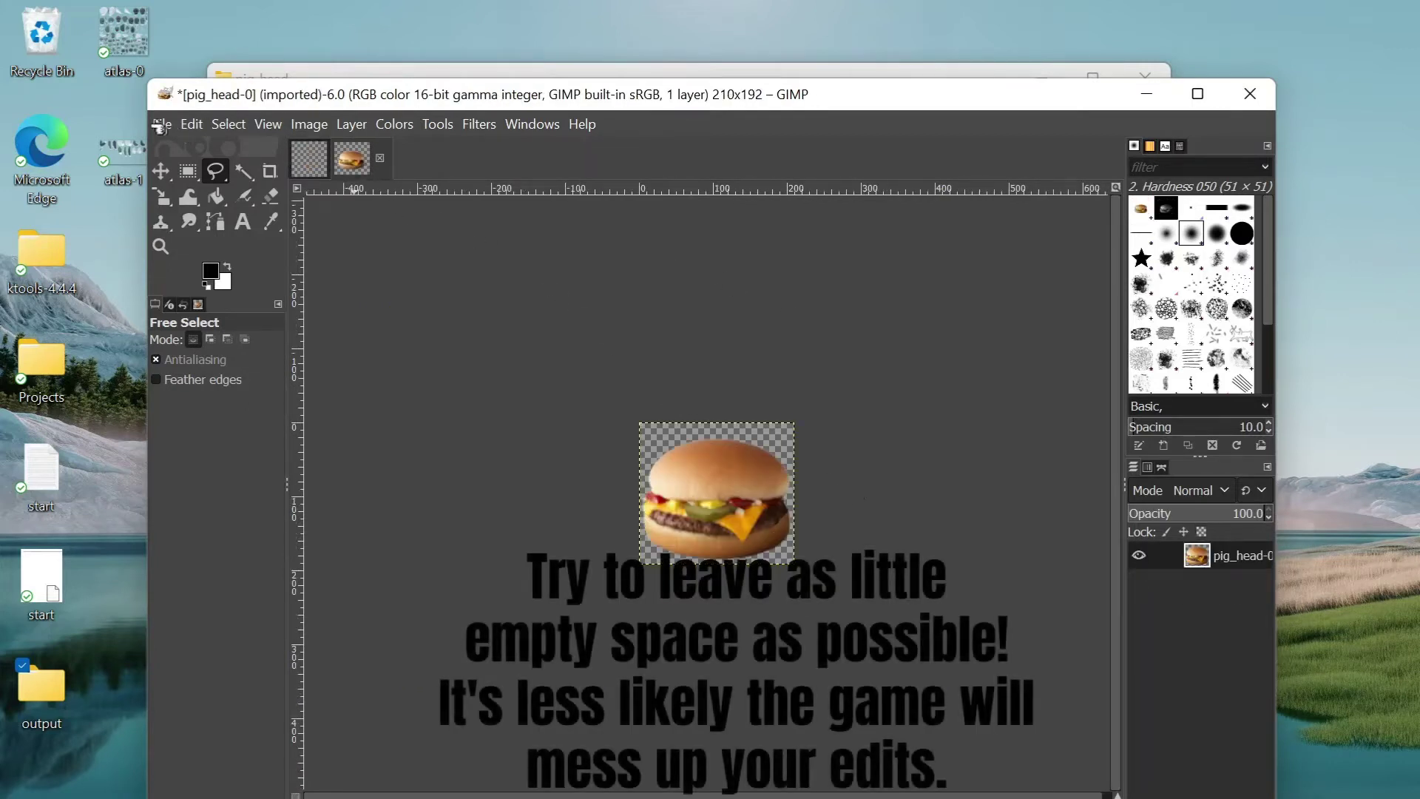
Overwrite pig_head-0.png with the edited burger image
{"action": "left_click", "coordinate": [162, 124]}
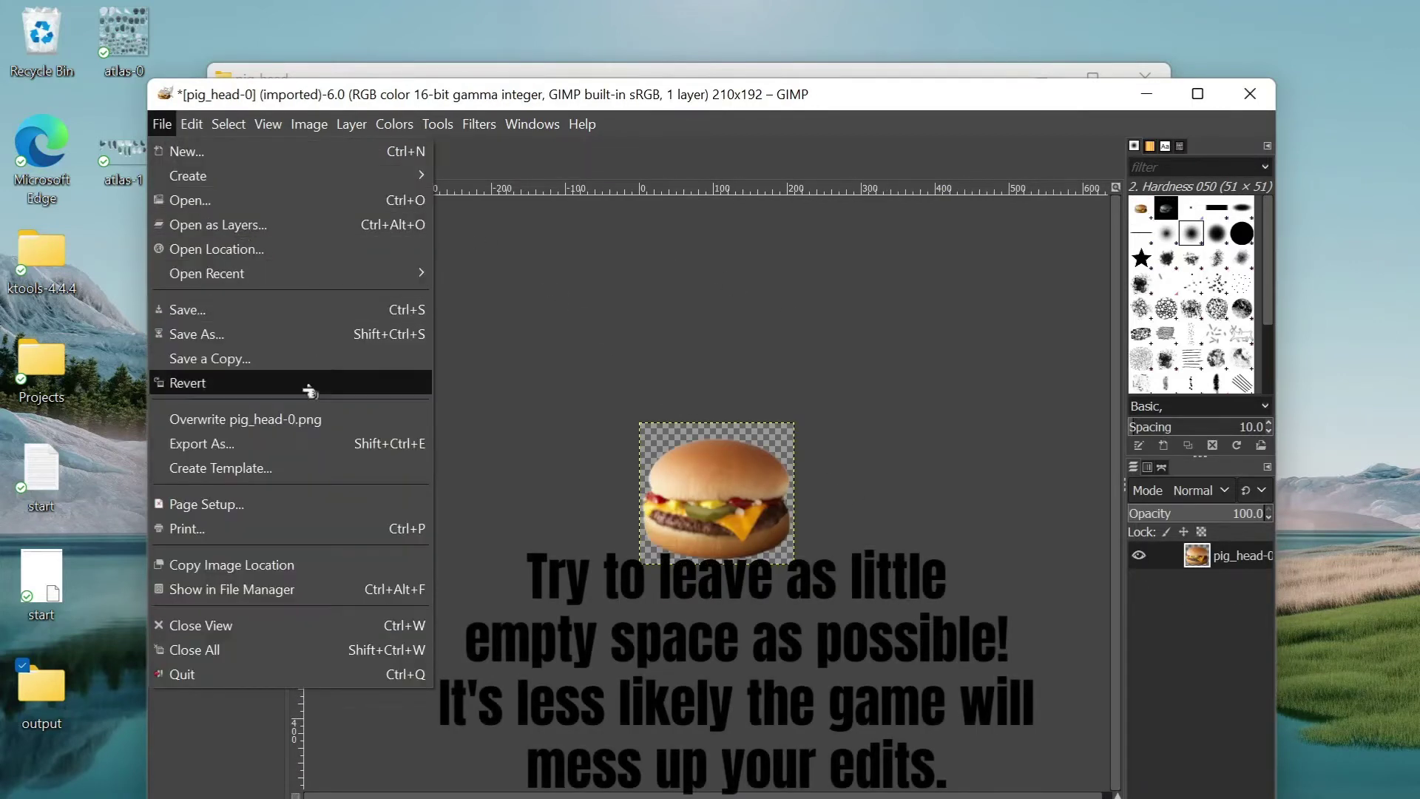
{"action": "left_click", "coordinate": [314, 416]}
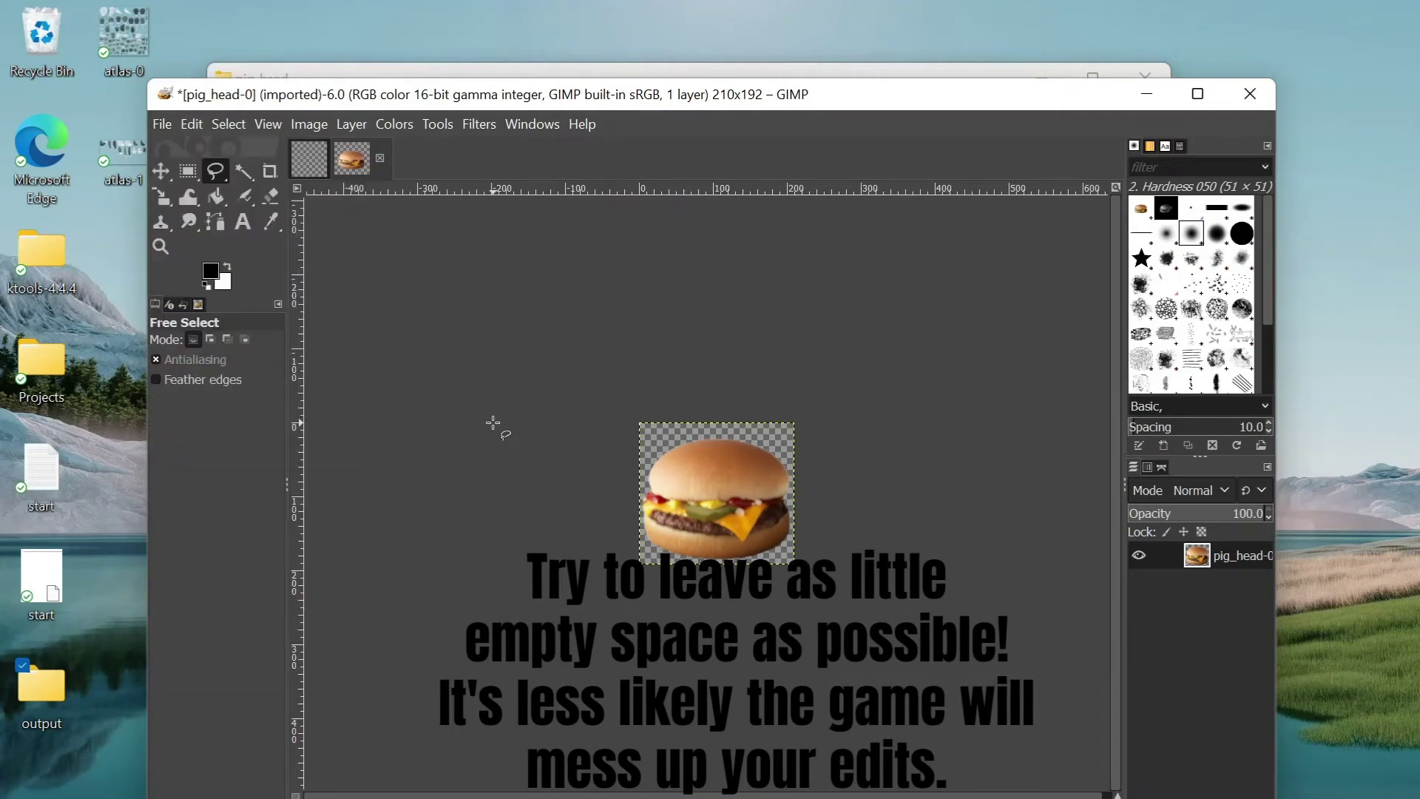
Go back to the output folder, open pig_build in Spriter and dismiss the Video Help window to preview the replaced heads
{"action": "key", "text": "alt"}
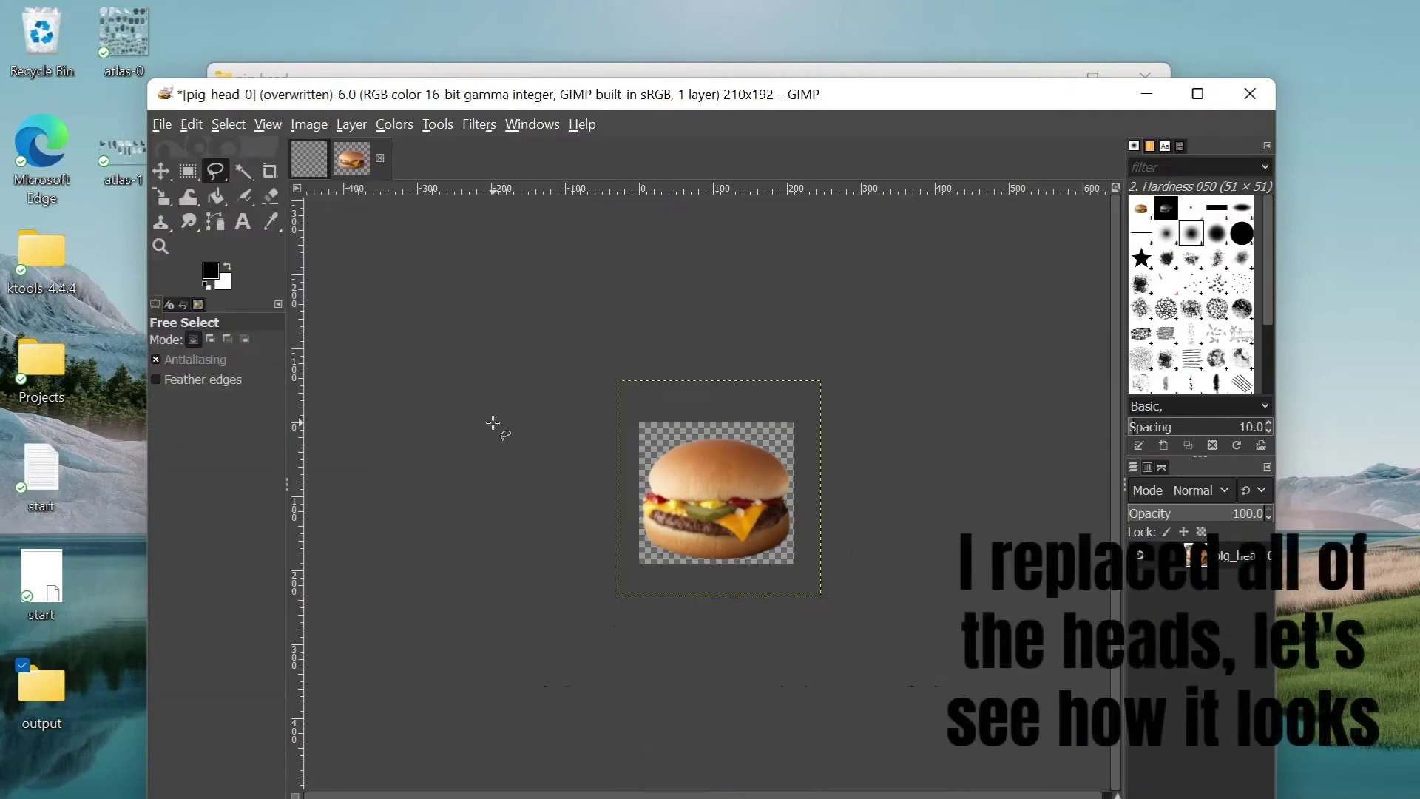
{"action": "key", "text": "alt+Tab"}
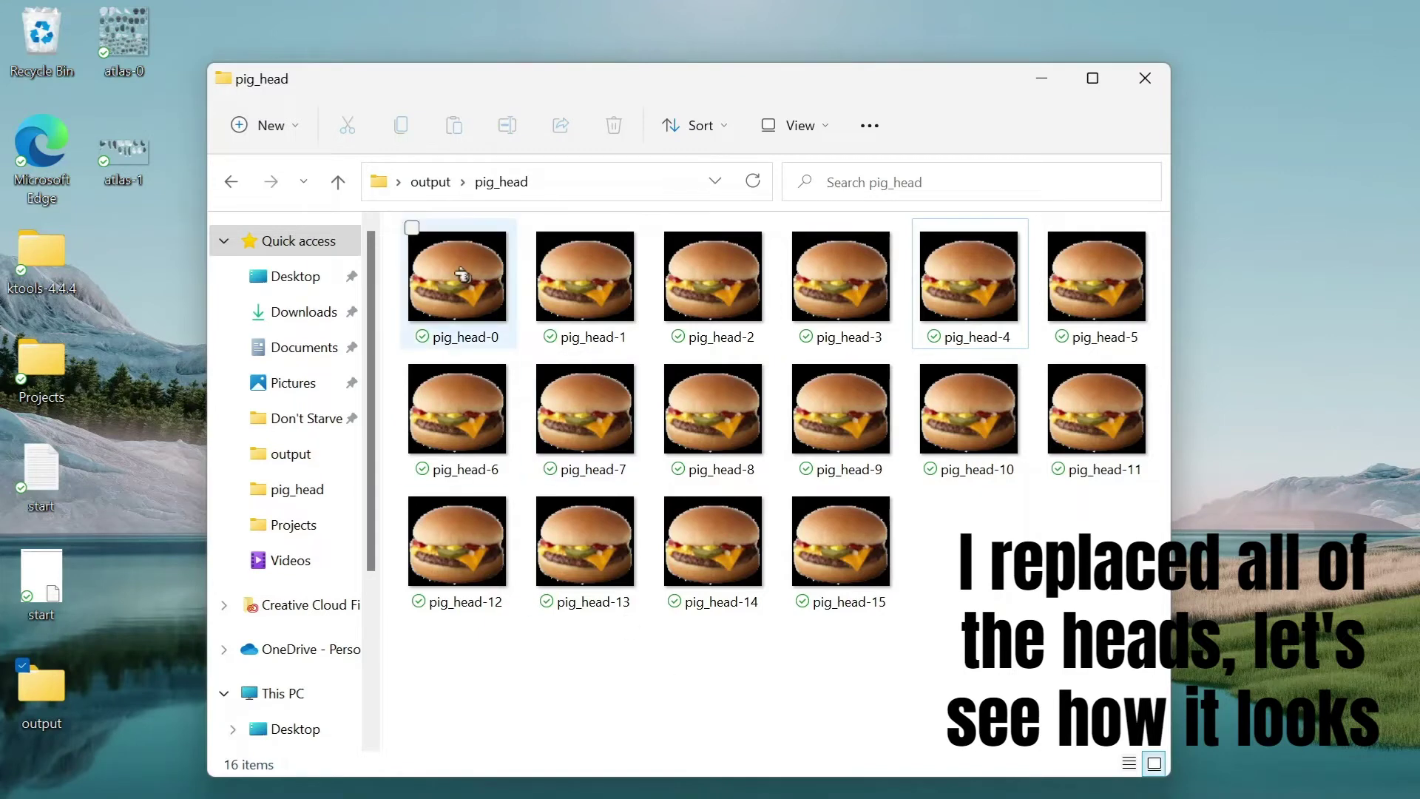
{"action": "left_click", "coordinate": [433, 181]}
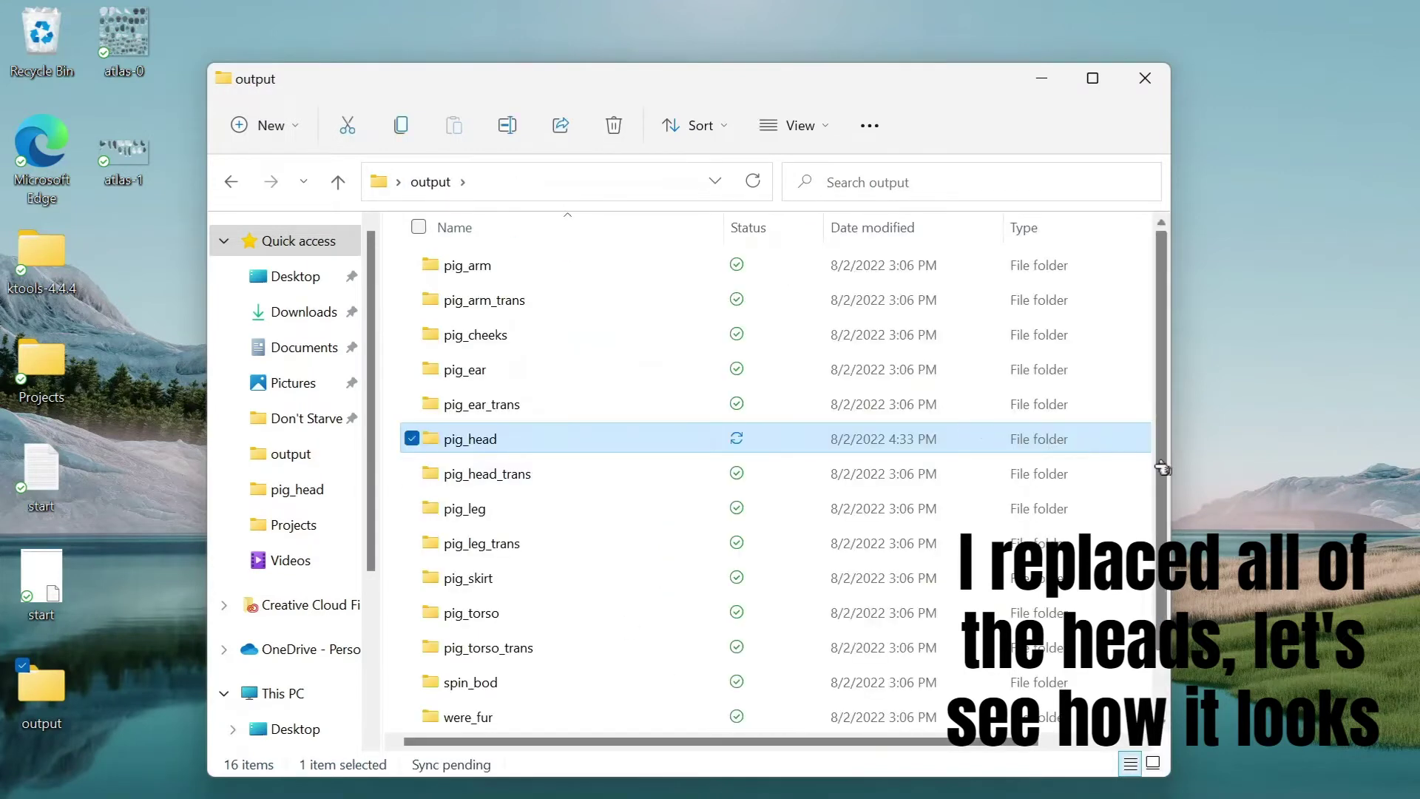
{"action": "scroll", "coordinate": [1153, 473], "scroll_direction": "down", "scroll_amount": 2}
{"action": "double_click", "coordinate": [600, 716]}
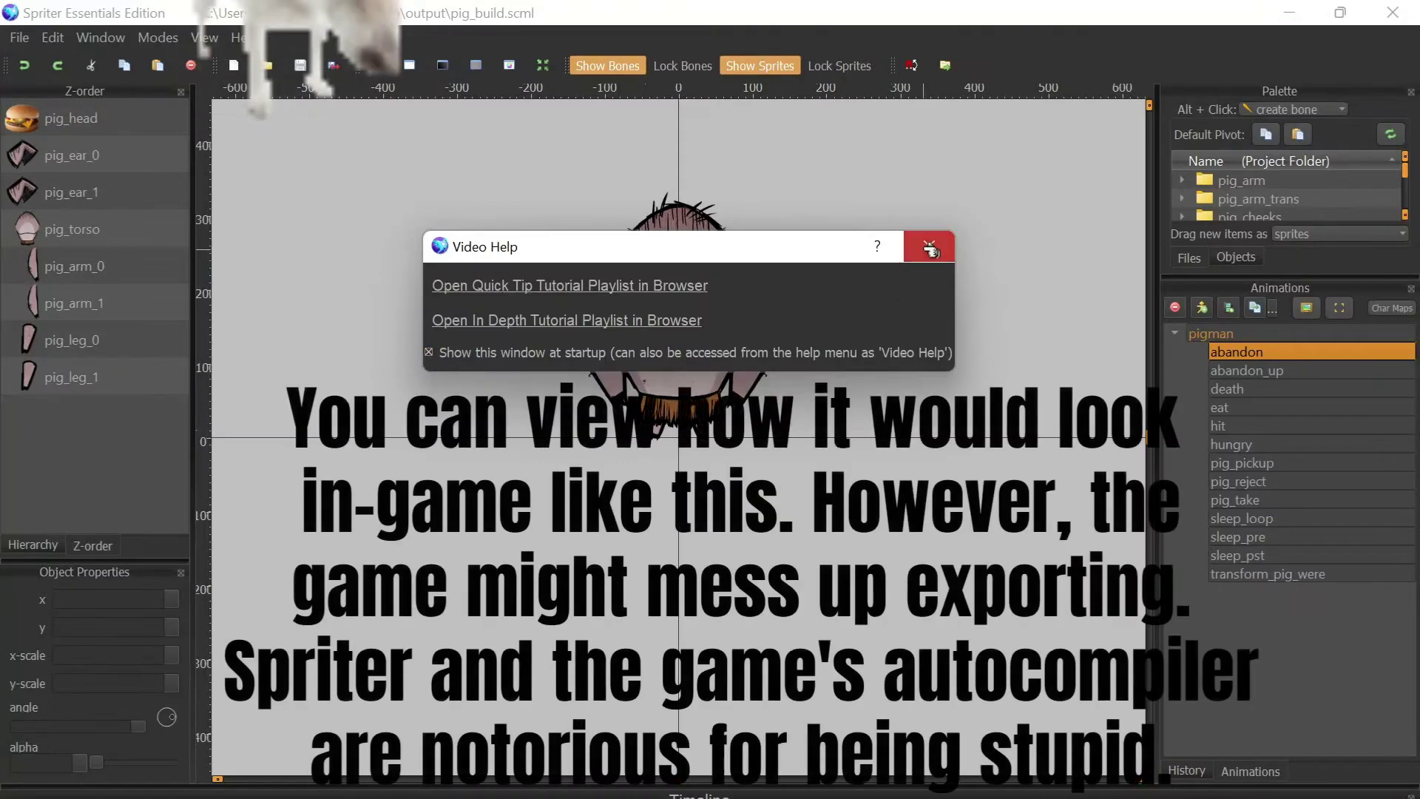
{"action": "left_click", "coordinate": [929, 248]}
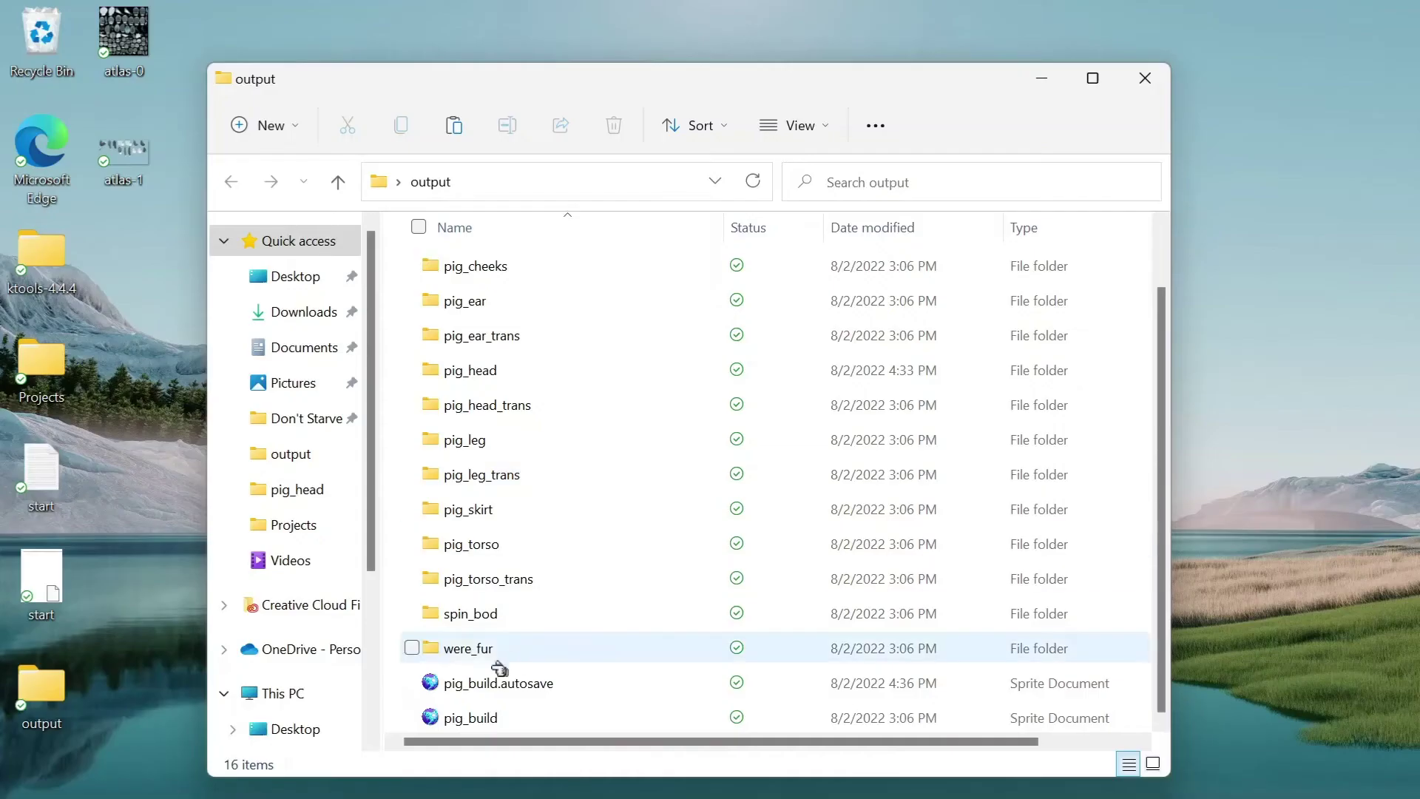
Copy everything in the output folder and open the mods folder inside Don't Starve Together
{"action": "left_click_drag", "start_coordinate": [404, 717], "coordinate": [835, 167]}
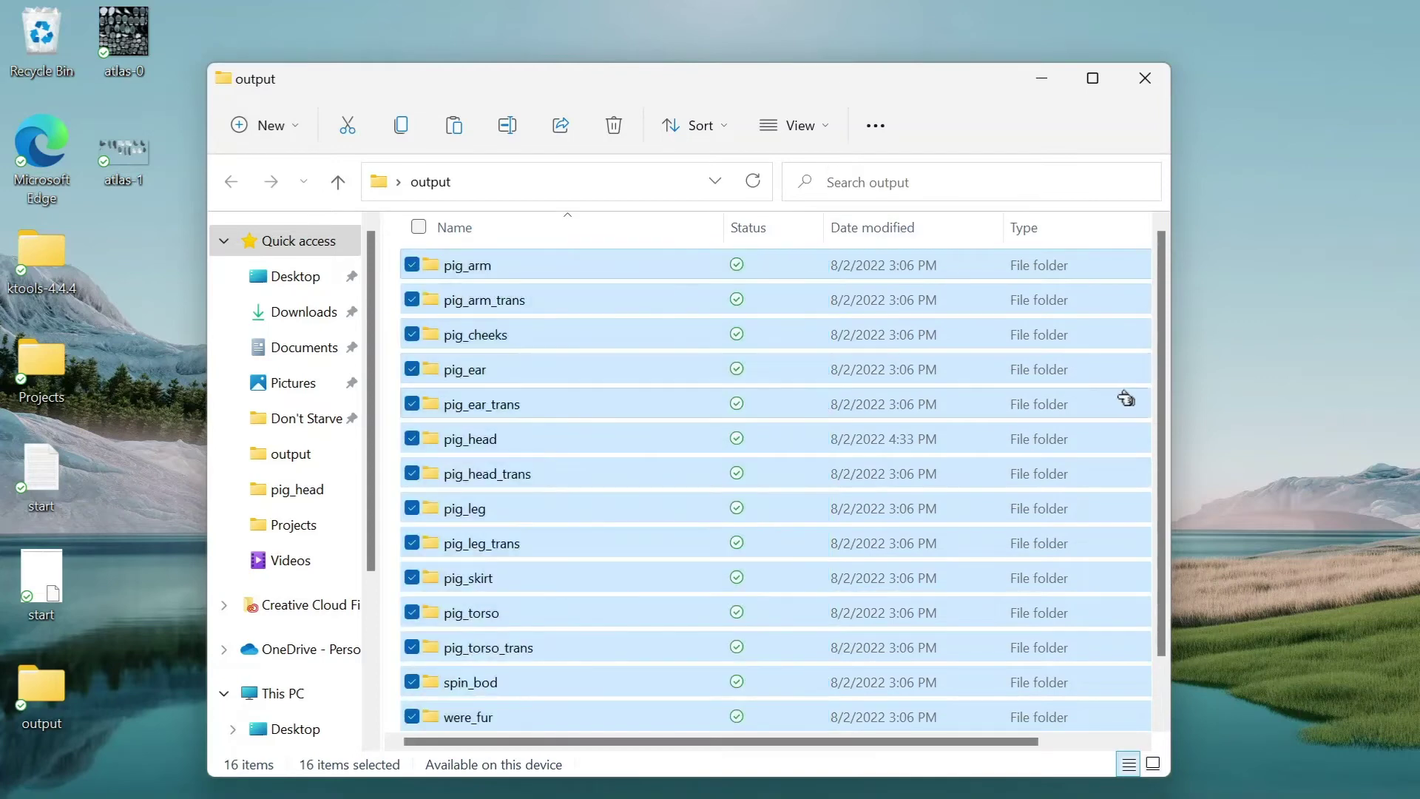
{"action": "left_click_drag", "start_coordinate": [1173, 417], "coordinate": [1167, 592]}
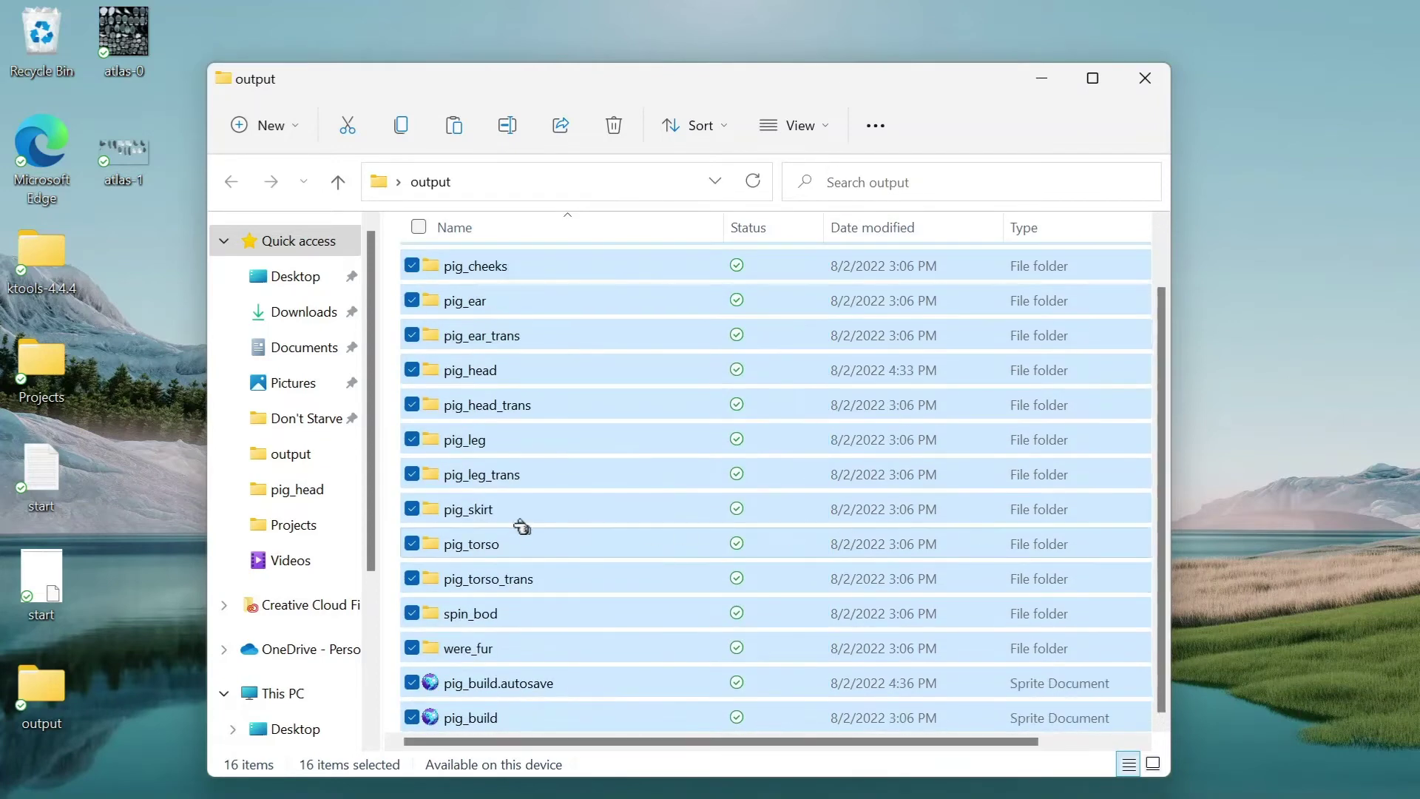
{"action": "left_click", "coordinate": [292, 418]}
{"action": "double_click", "coordinate": [527, 438]}
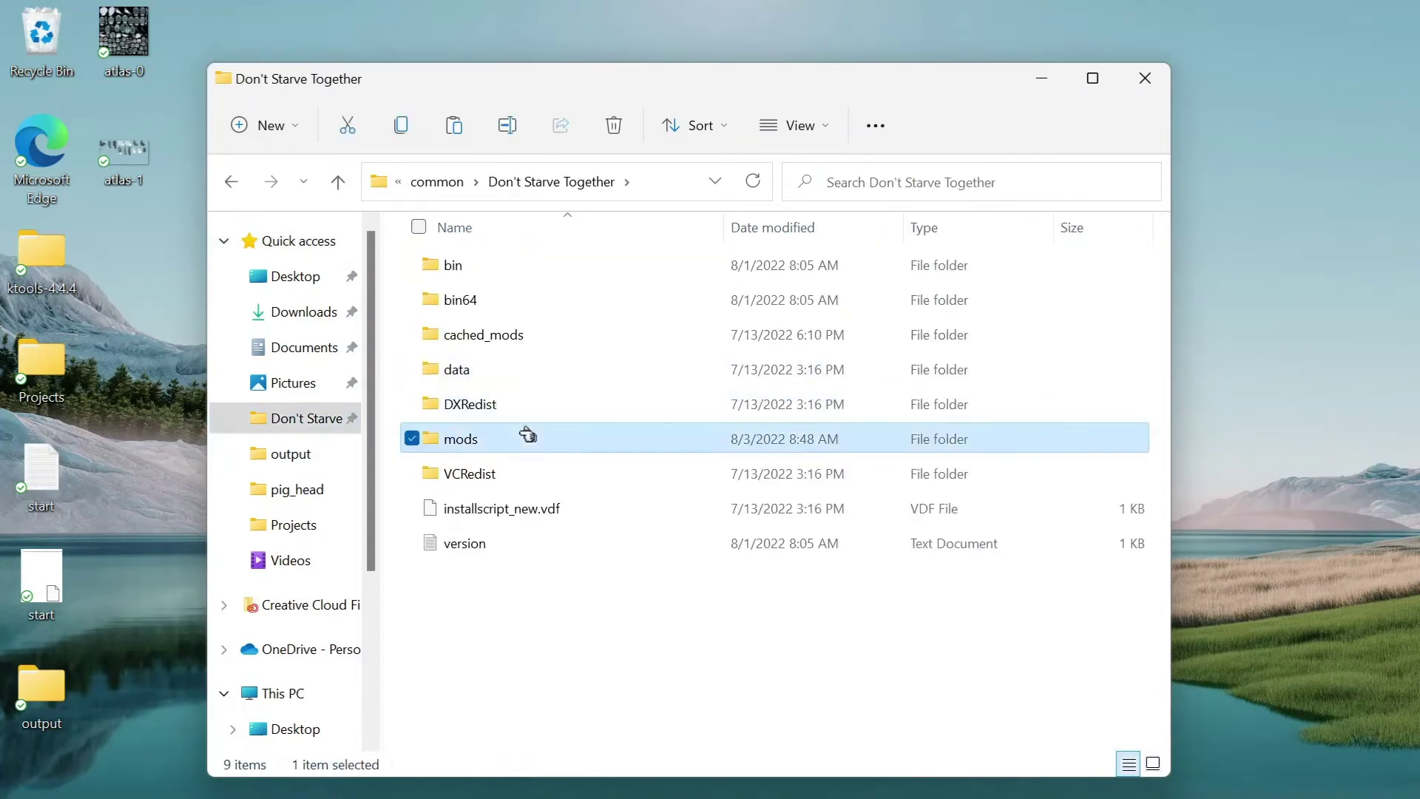
Create a folder named mymod in the mods folder
{"action": "right_click", "coordinate": [402, 273]}
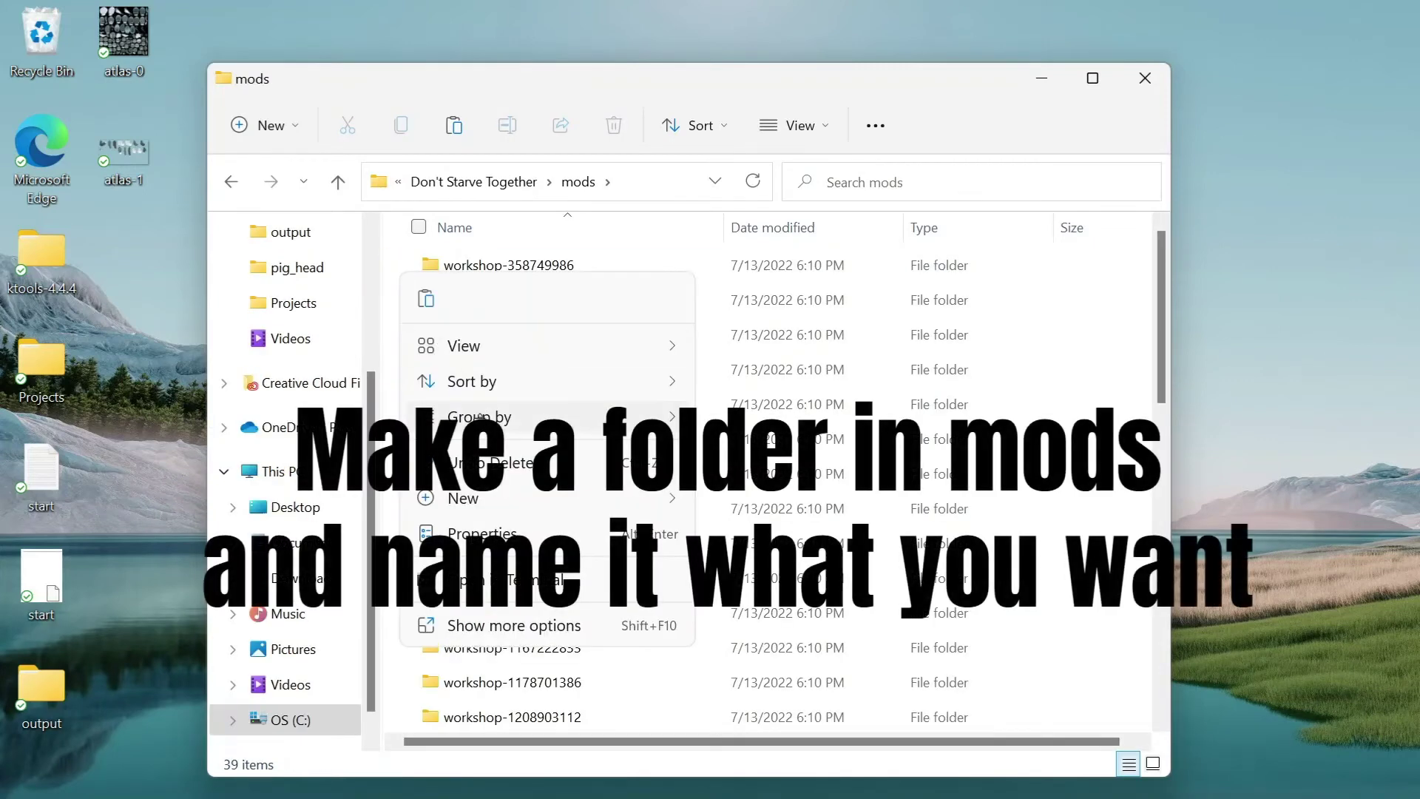
{"action": "mouse_move", "coordinate": [524, 489]}
{"action": "left_click", "coordinate": [825, 115]}
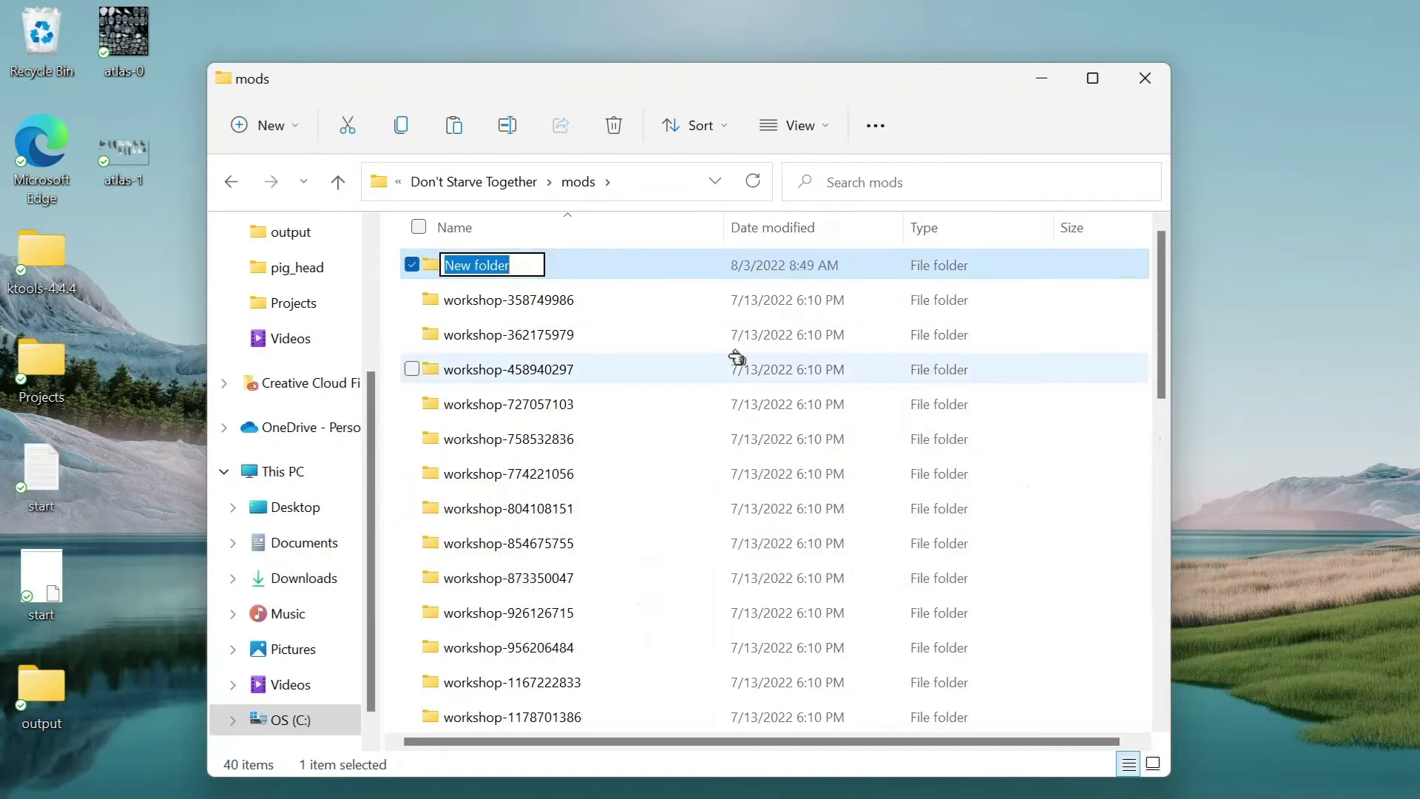
{"action": "type", "text": "mymod"}
{"action": "key", "text": "Return"}
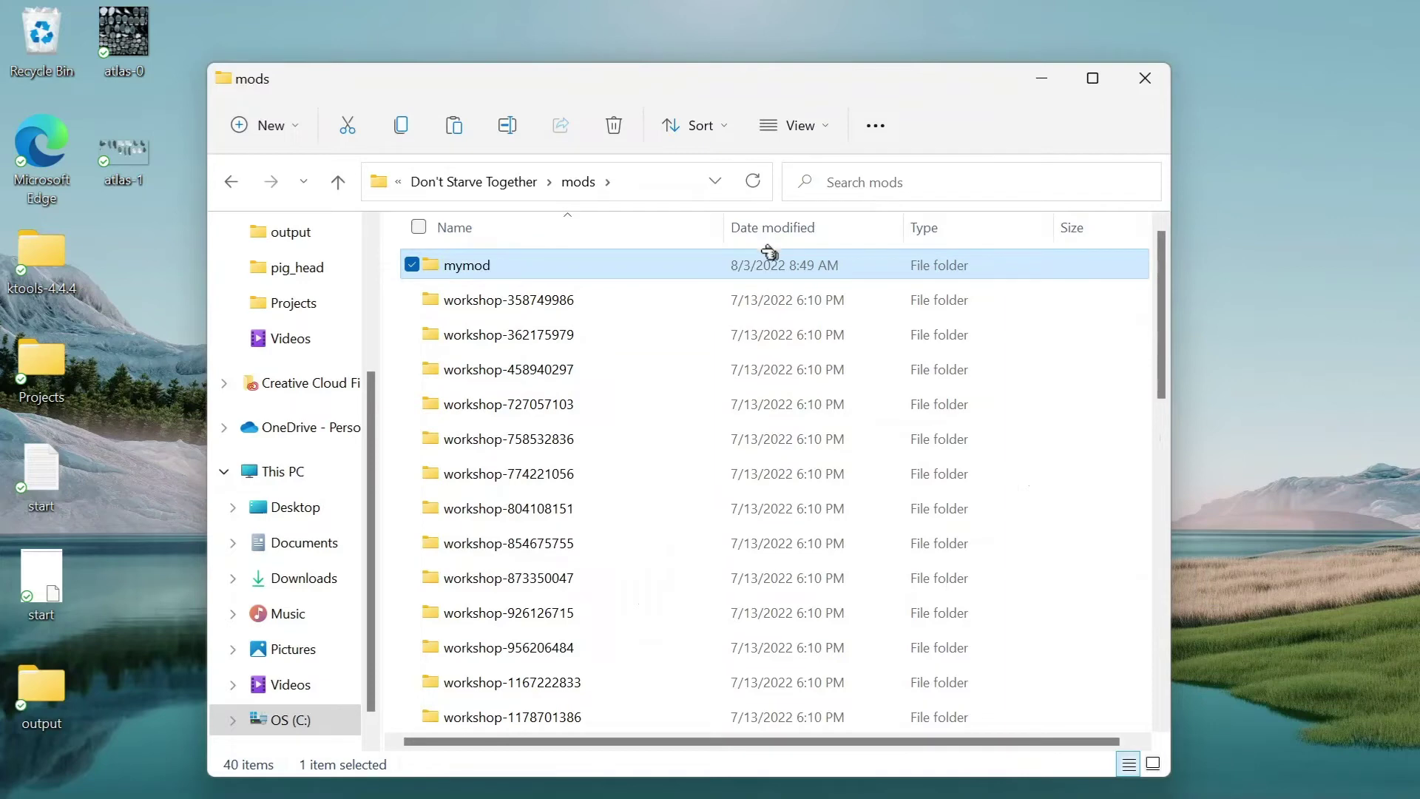
Open the mymod folder and create a folder named anim inside it
{"action": "double_click", "coordinate": [742, 264]}
{"action": "right_click", "coordinate": [525, 320]}
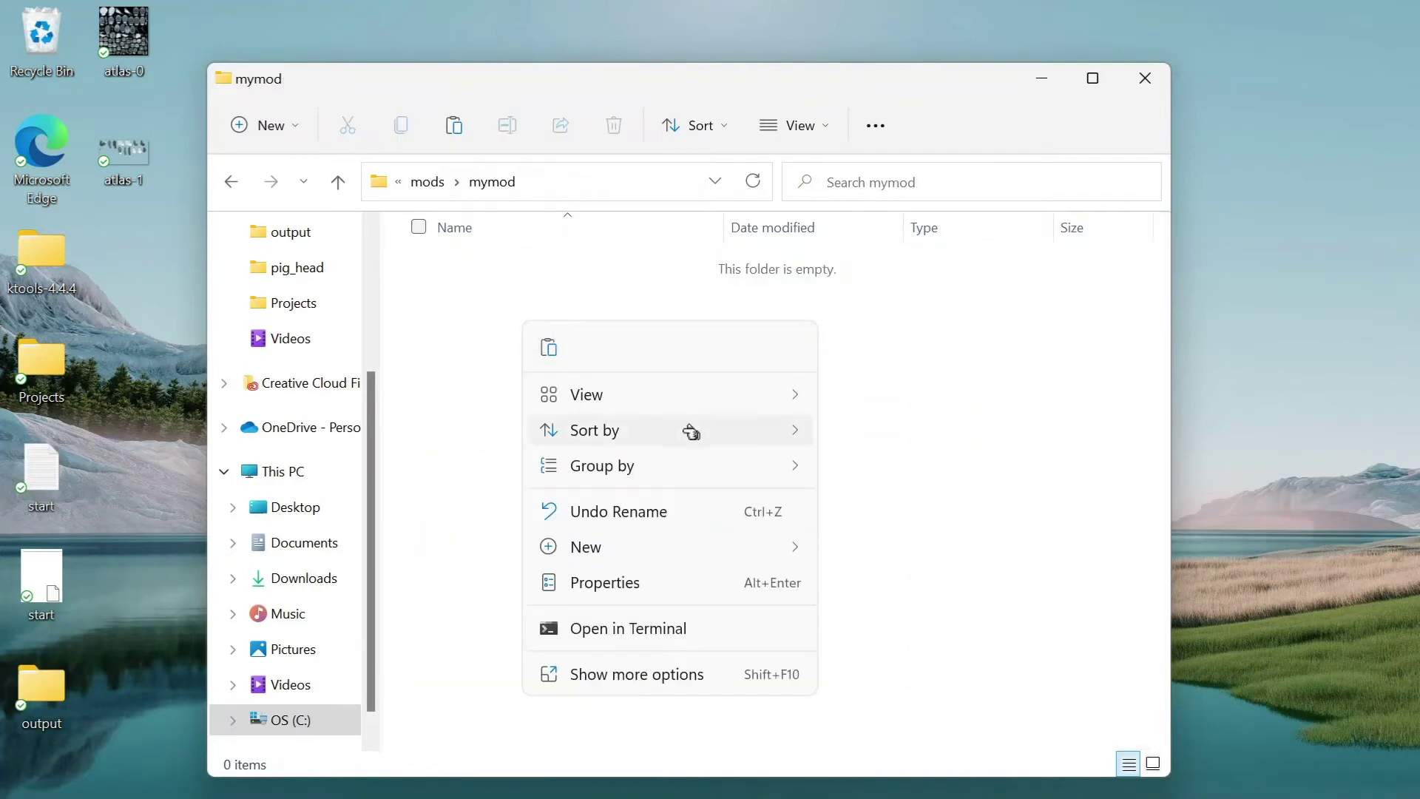
{"action": "mouse_move", "coordinate": [642, 550]}
{"action": "left_click", "coordinate": [929, 158]}
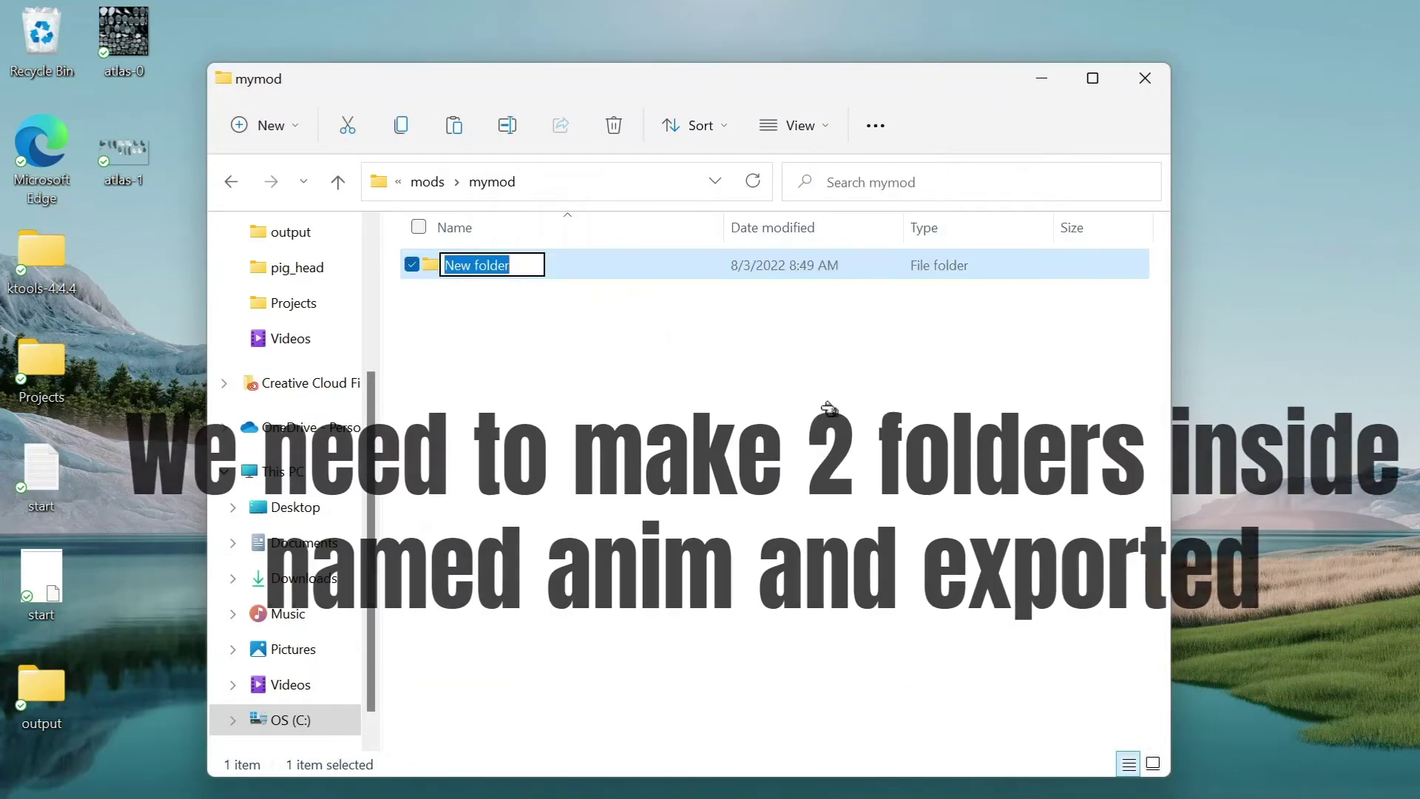
{"action": "type", "text": "anim"}
{"action": "key", "text": "Return"}
Create a second folder named exported inside mymod
{"action": "right_click", "coordinate": [804, 419]}
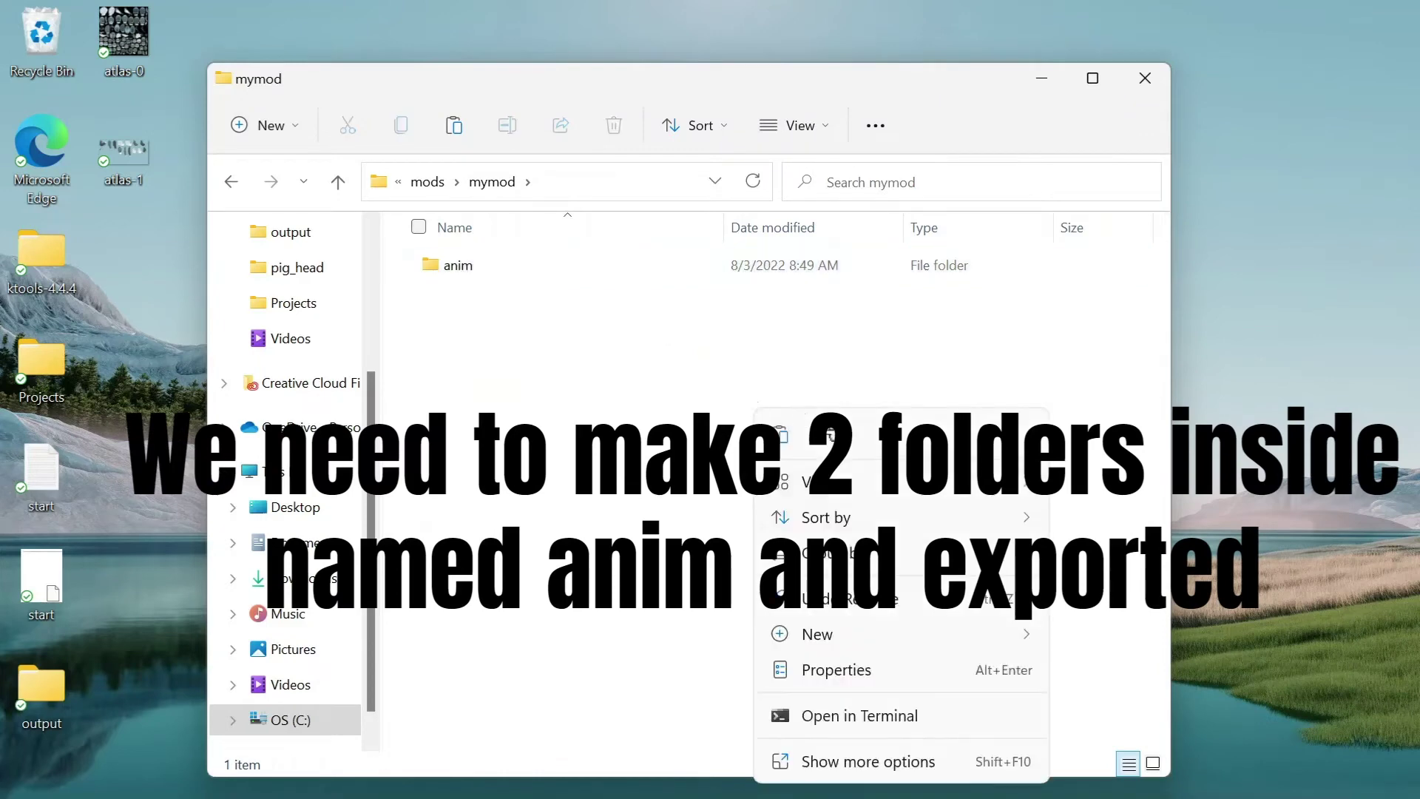
{"action": "mouse_move", "coordinate": [903, 634]}
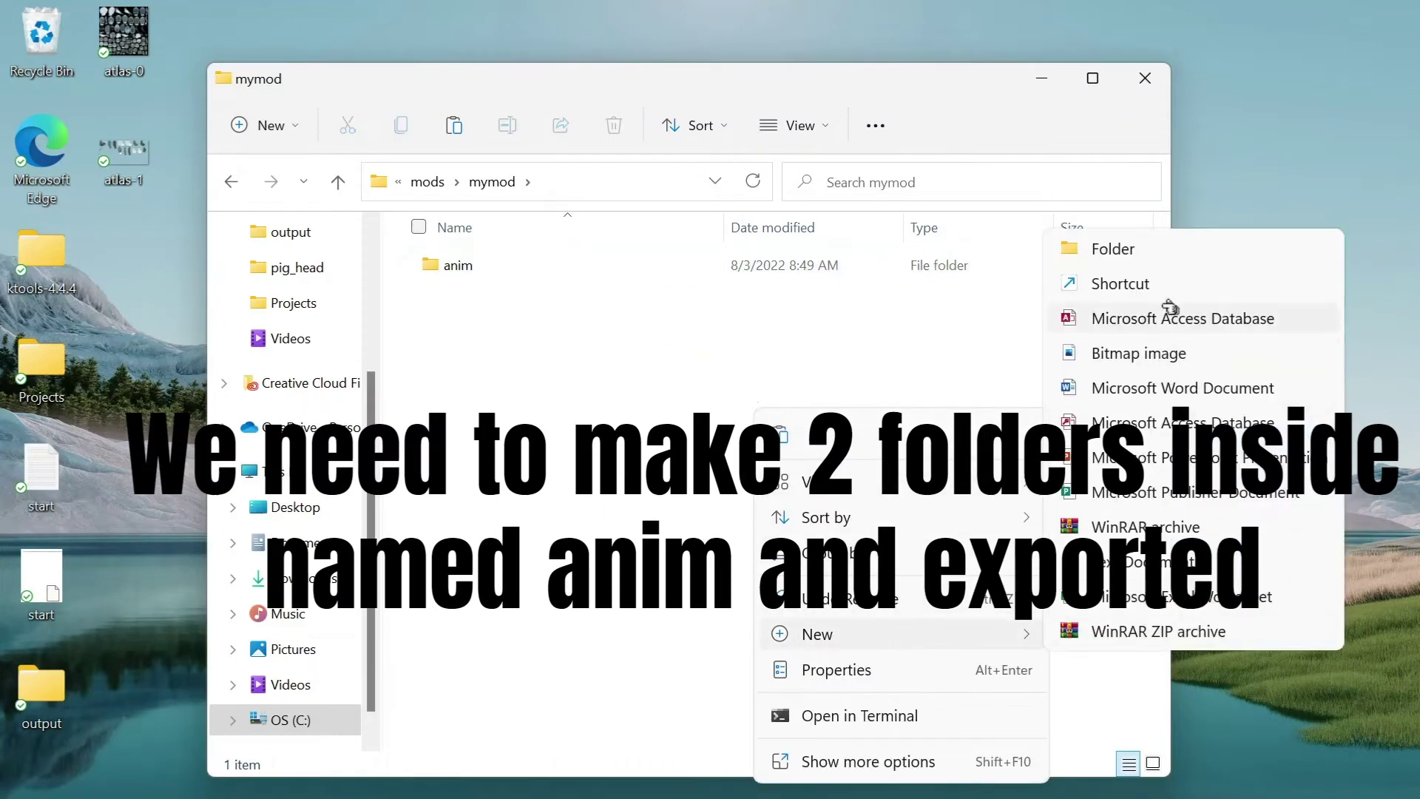
{"action": "left_click", "coordinate": [1157, 247]}
{"action": "type", "text": "exported"}
{"action": "key", "text": "Return"}
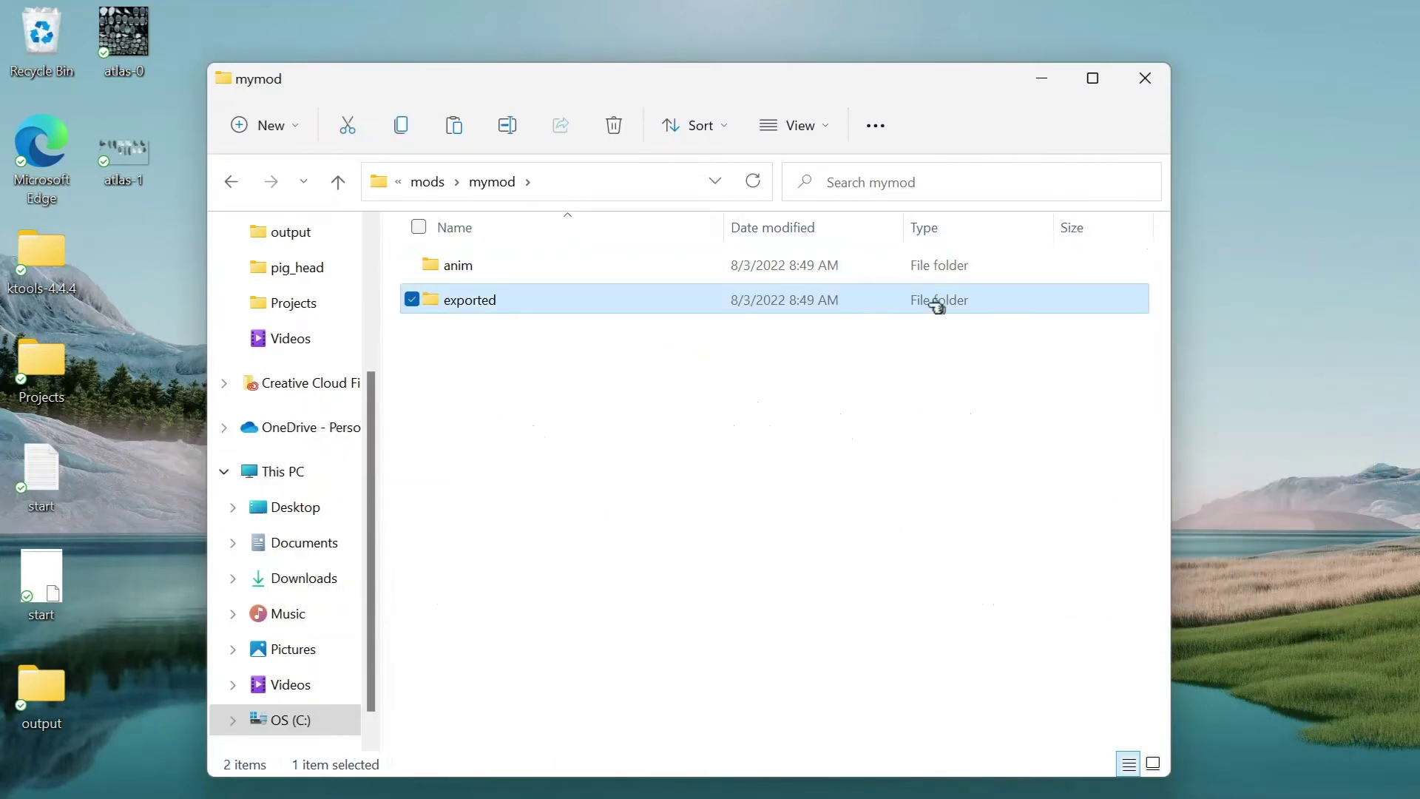
Paste the copied output contents into the exported folder and delete the pig_build.autosave file from it
{"action": "double_click", "coordinate": [839, 297]}
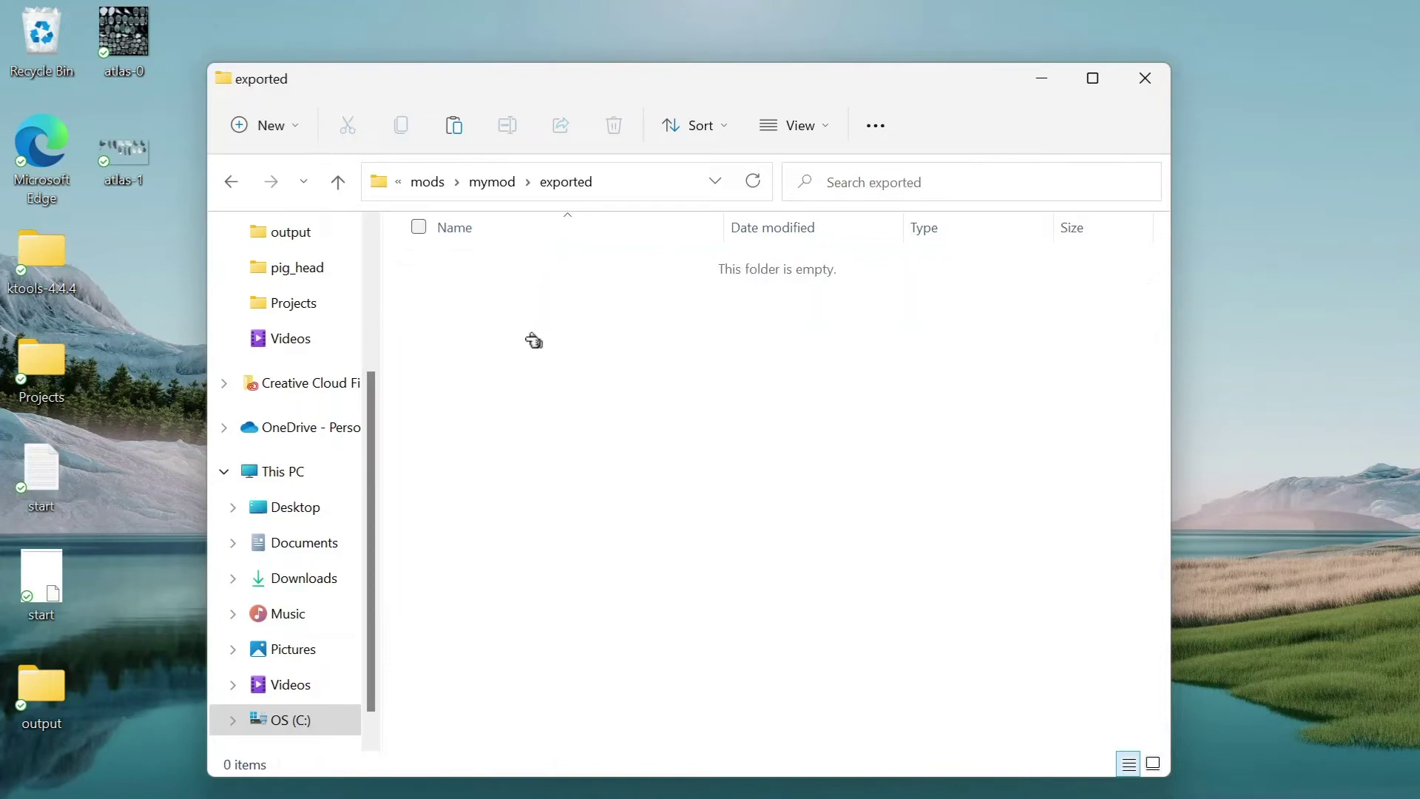
{"action": "left_click_drag", "start_coordinate": [847, 432], "coordinate": [929, 469]}
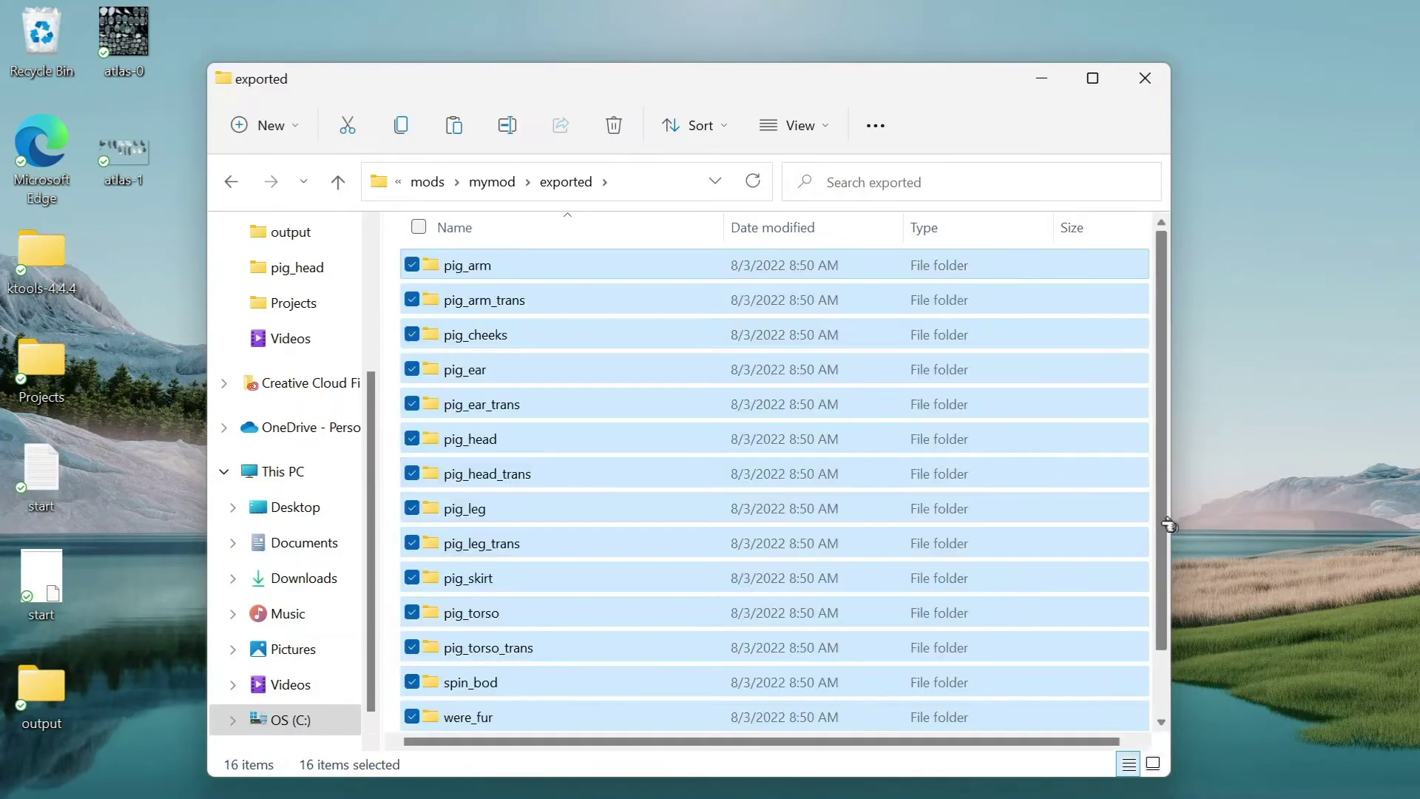
{"action": "left_click", "coordinate": [589, 683]}
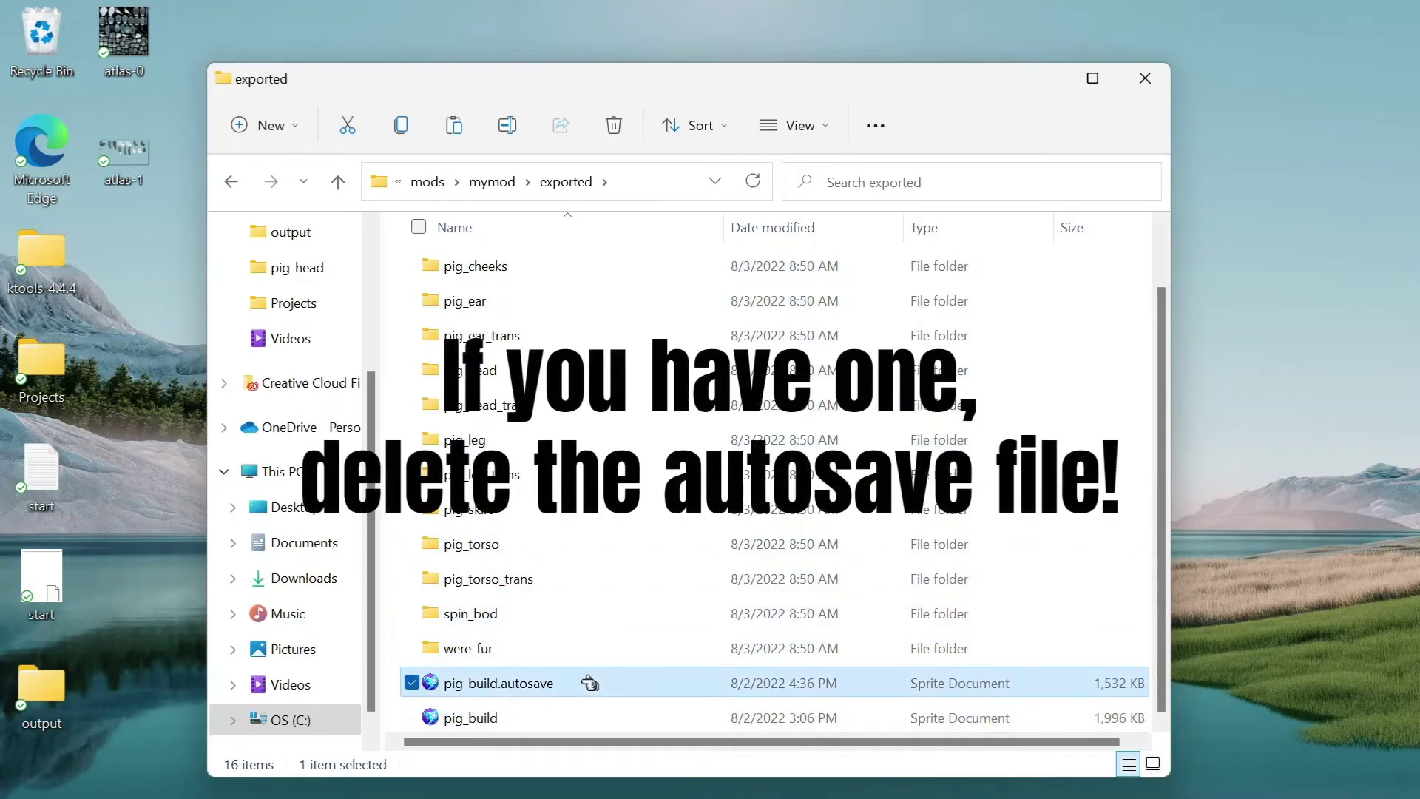
{"action": "key", "text": "Delete"}
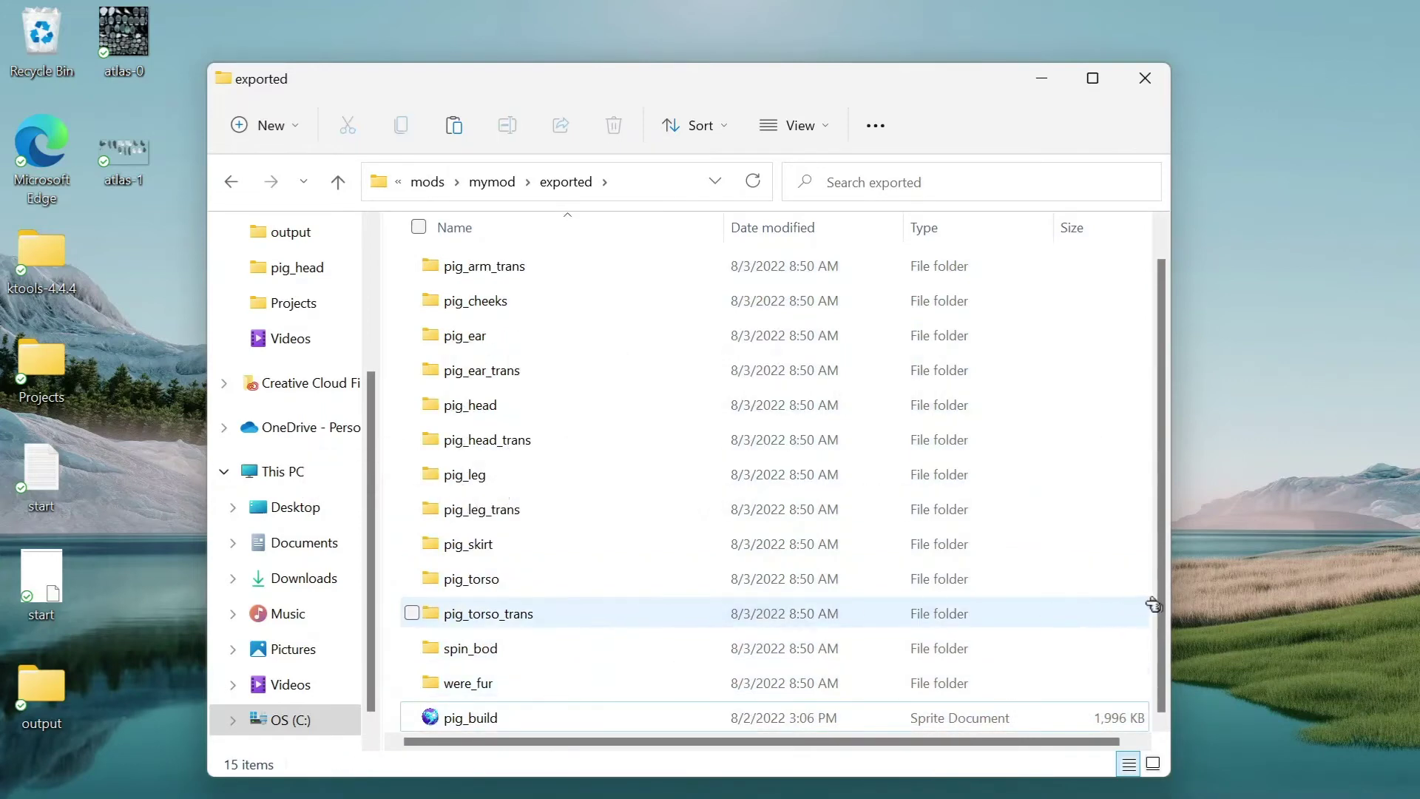
{"action": "scroll", "coordinate": [739, 443], "scroll_direction": "up", "scroll_amount": 1}
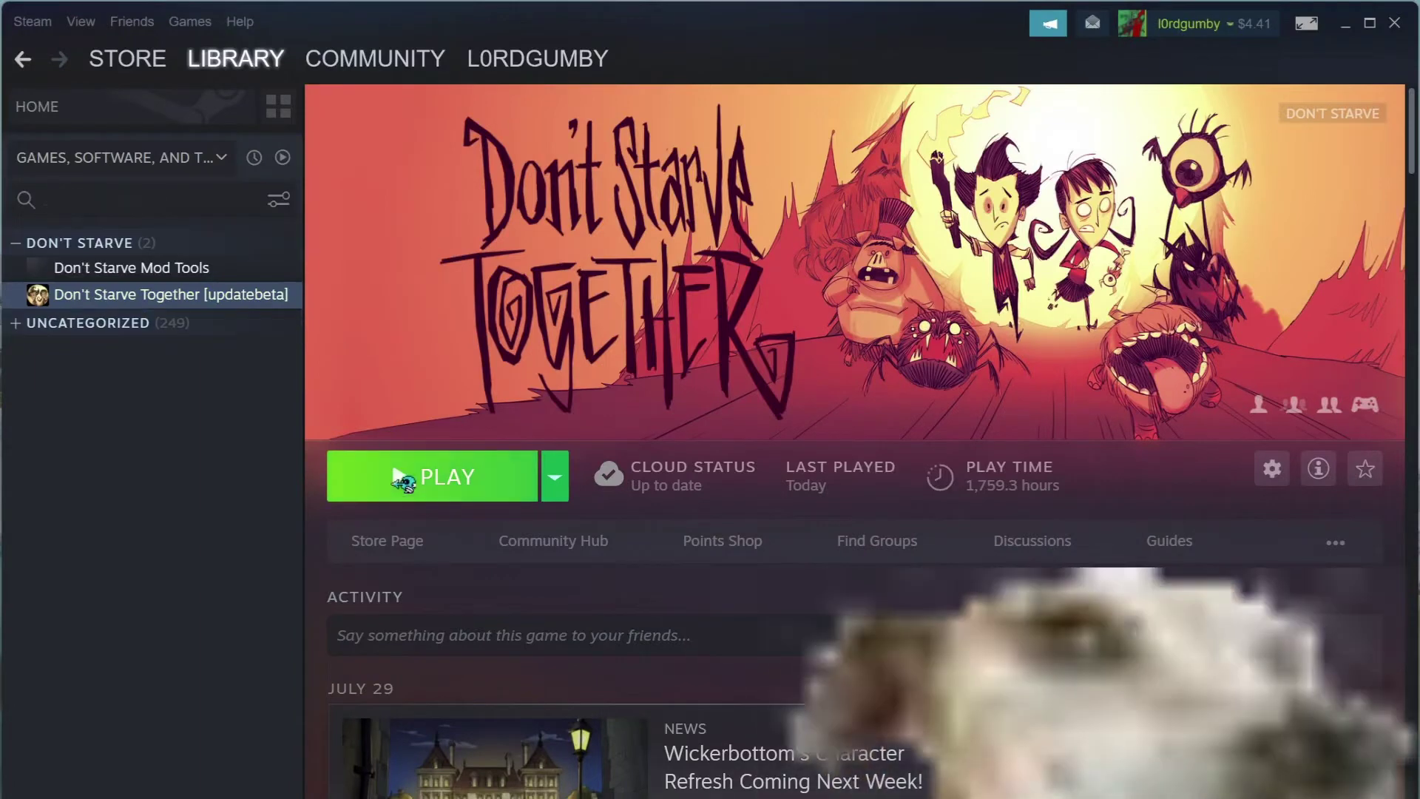
Launch Don't Starve Together from the Steam library and minimize the Steam window
{"action": "left_click", "coordinate": [403, 482]}
{"action": "left_click", "coordinate": [742, 512]}
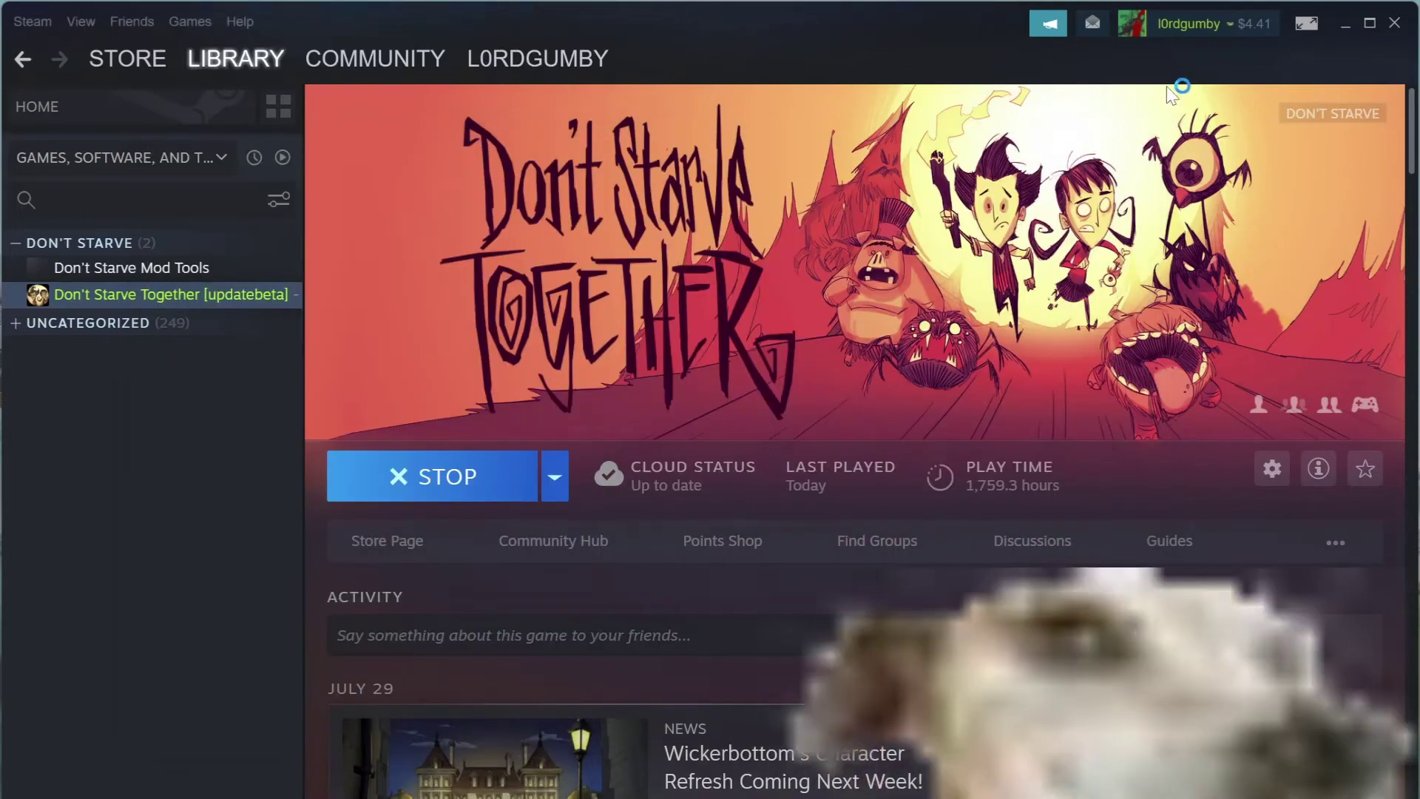
{"action": "left_click", "coordinate": [1345, 23]}
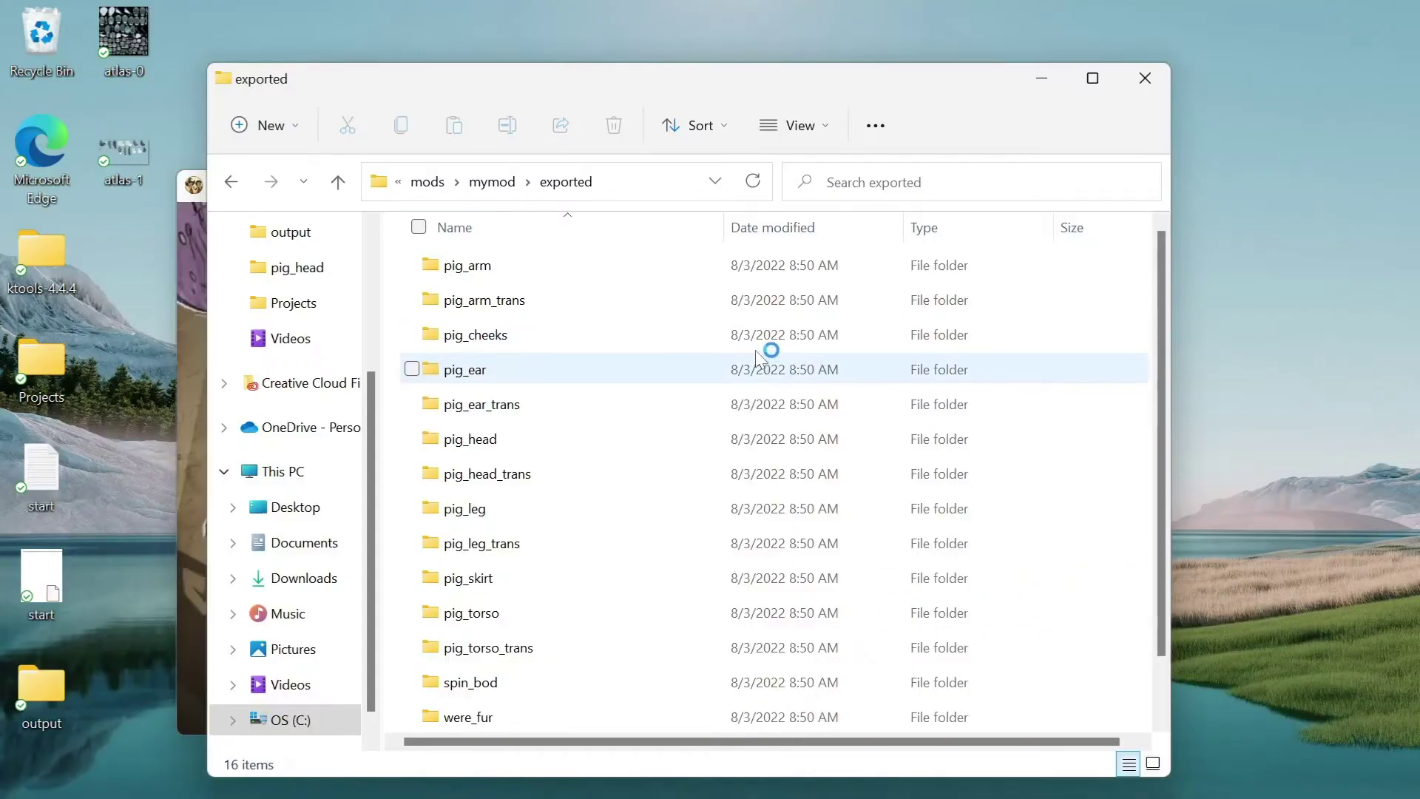
Open the pig_build archive from mymod's anim folder in WinRAR and move its window aside
{"action": "left_click", "coordinate": [506, 184]}
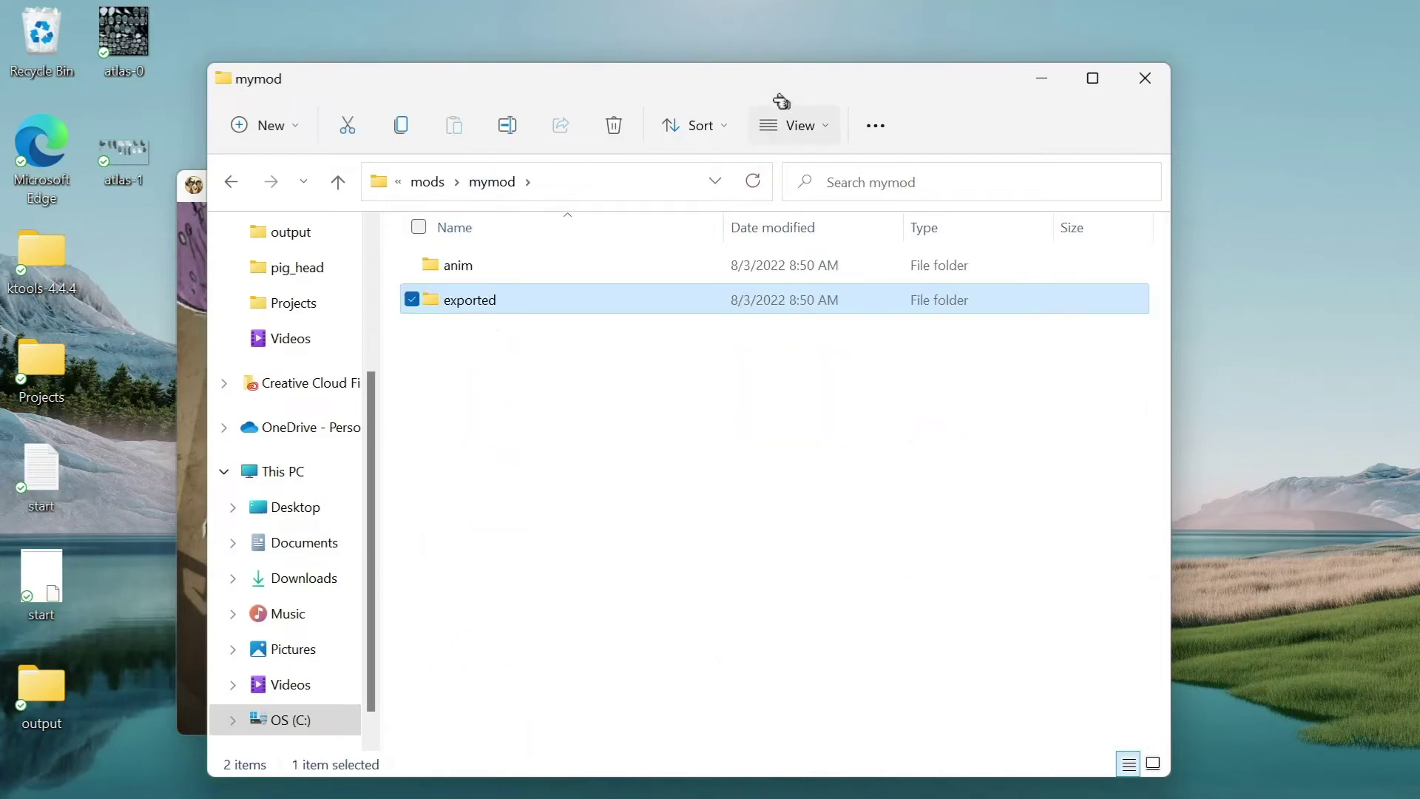
{"action": "double_click", "coordinate": [657, 261]}
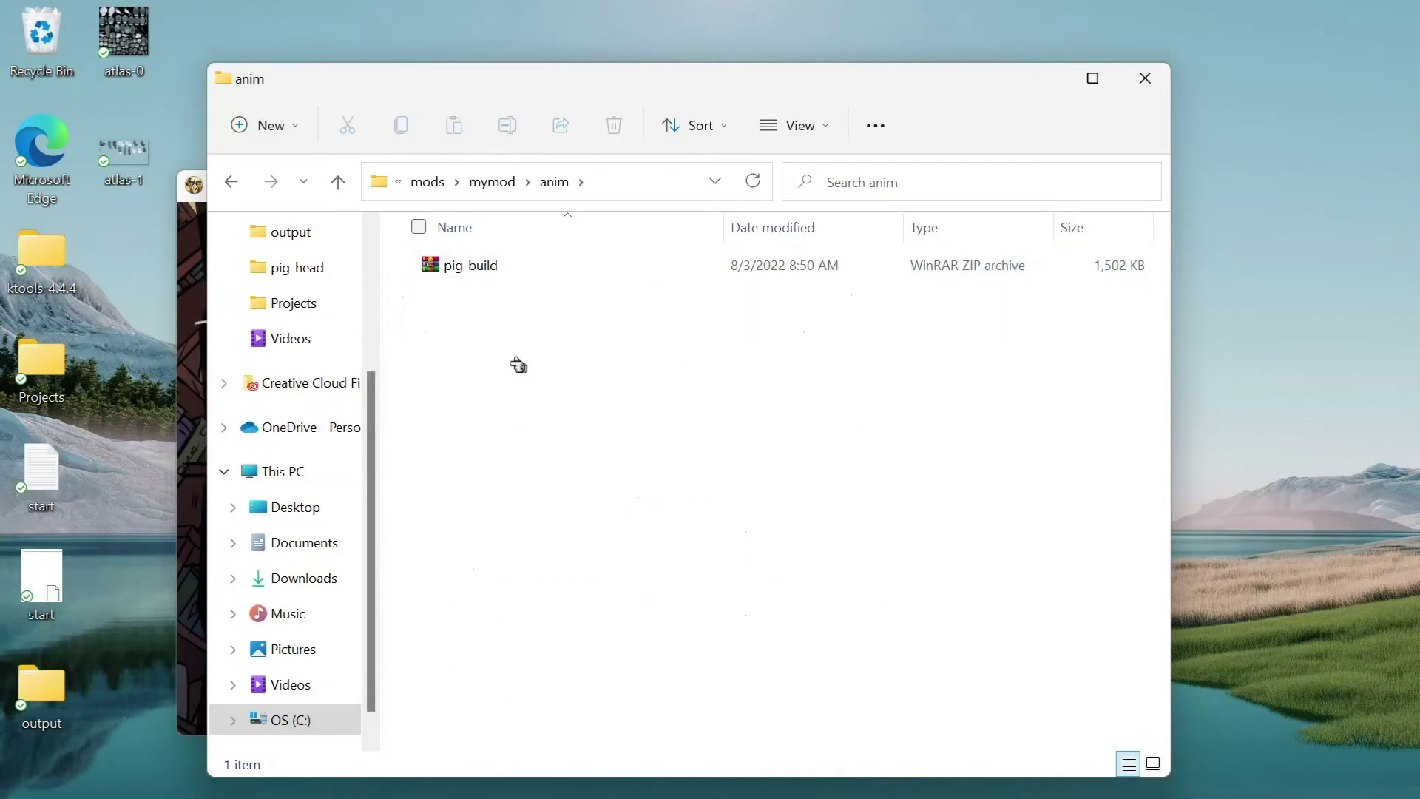
{"action": "double_click", "coordinate": [497, 269]}
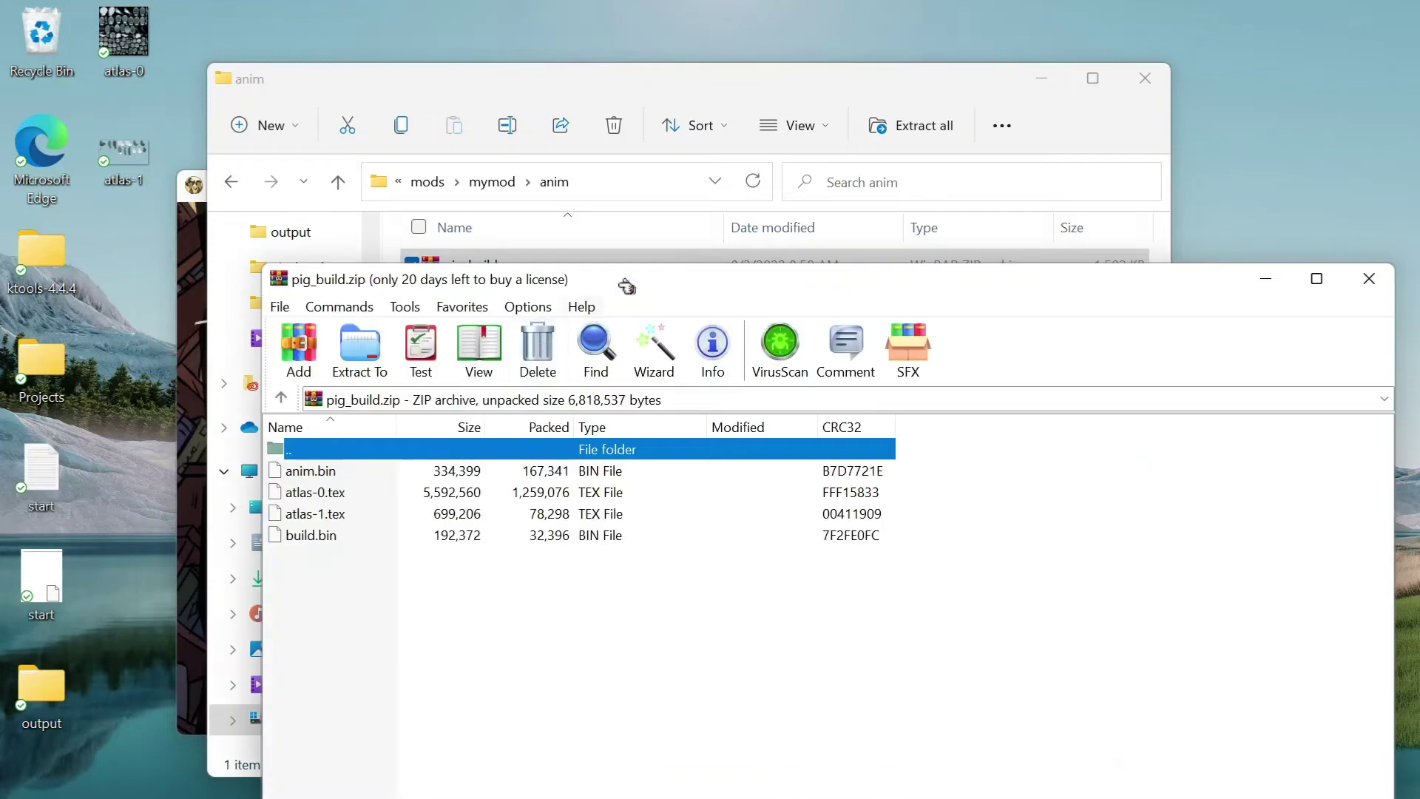
{"action": "left_click_drag", "start_coordinate": [679, 286], "coordinate": [1007, 109]}
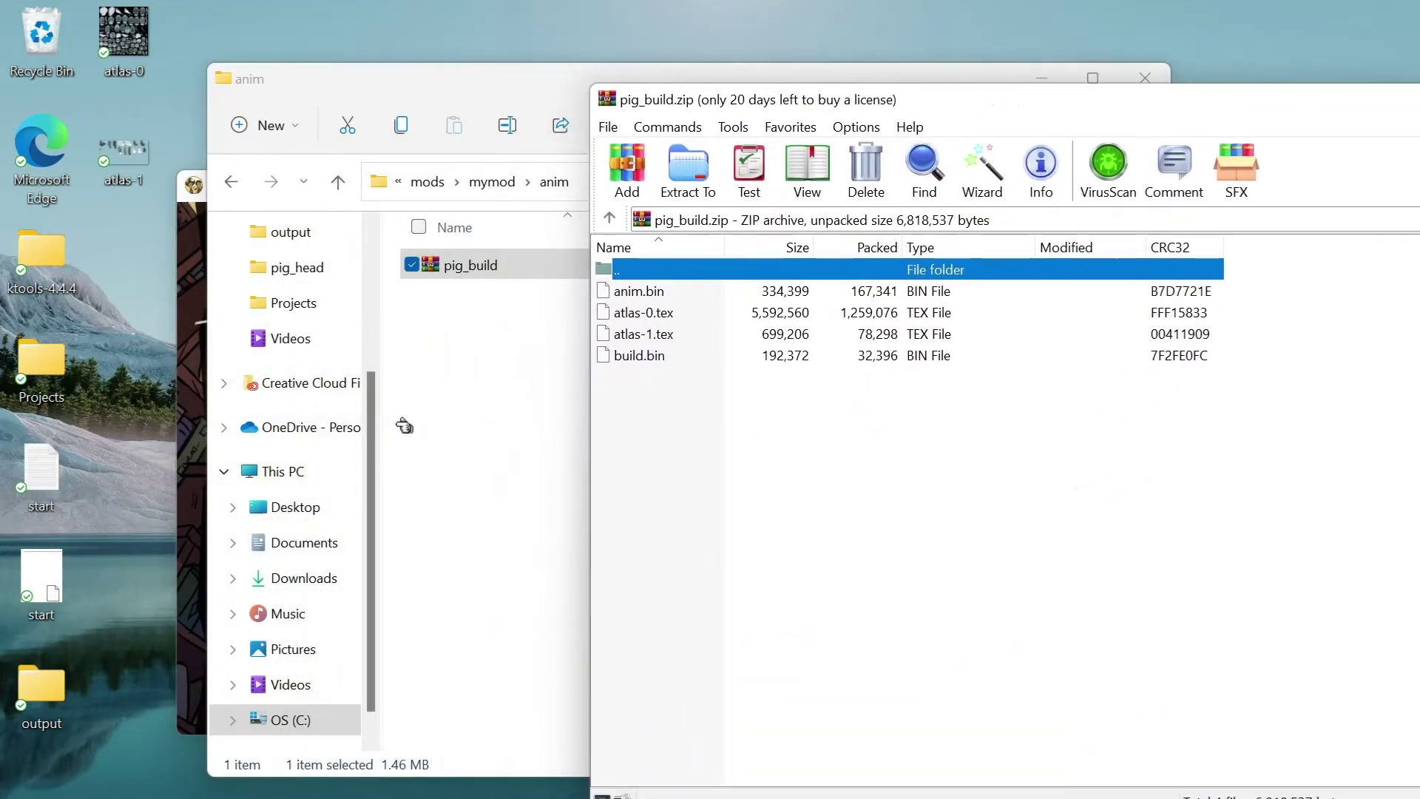
Delete anim.bin from the pig_build.zip archive
{"action": "left_click", "coordinate": [406, 422]}
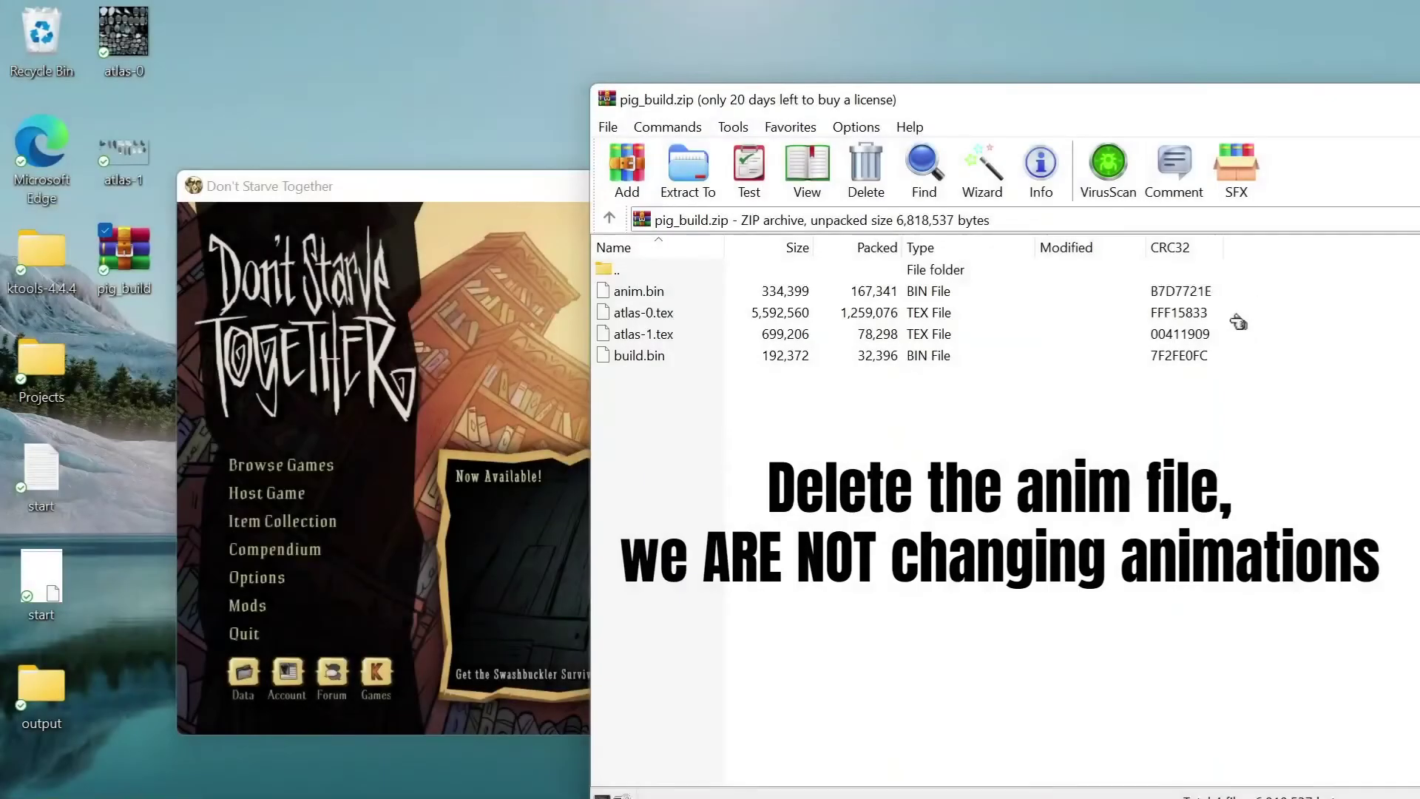
{"action": "left_click", "coordinate": [1198, 290]}
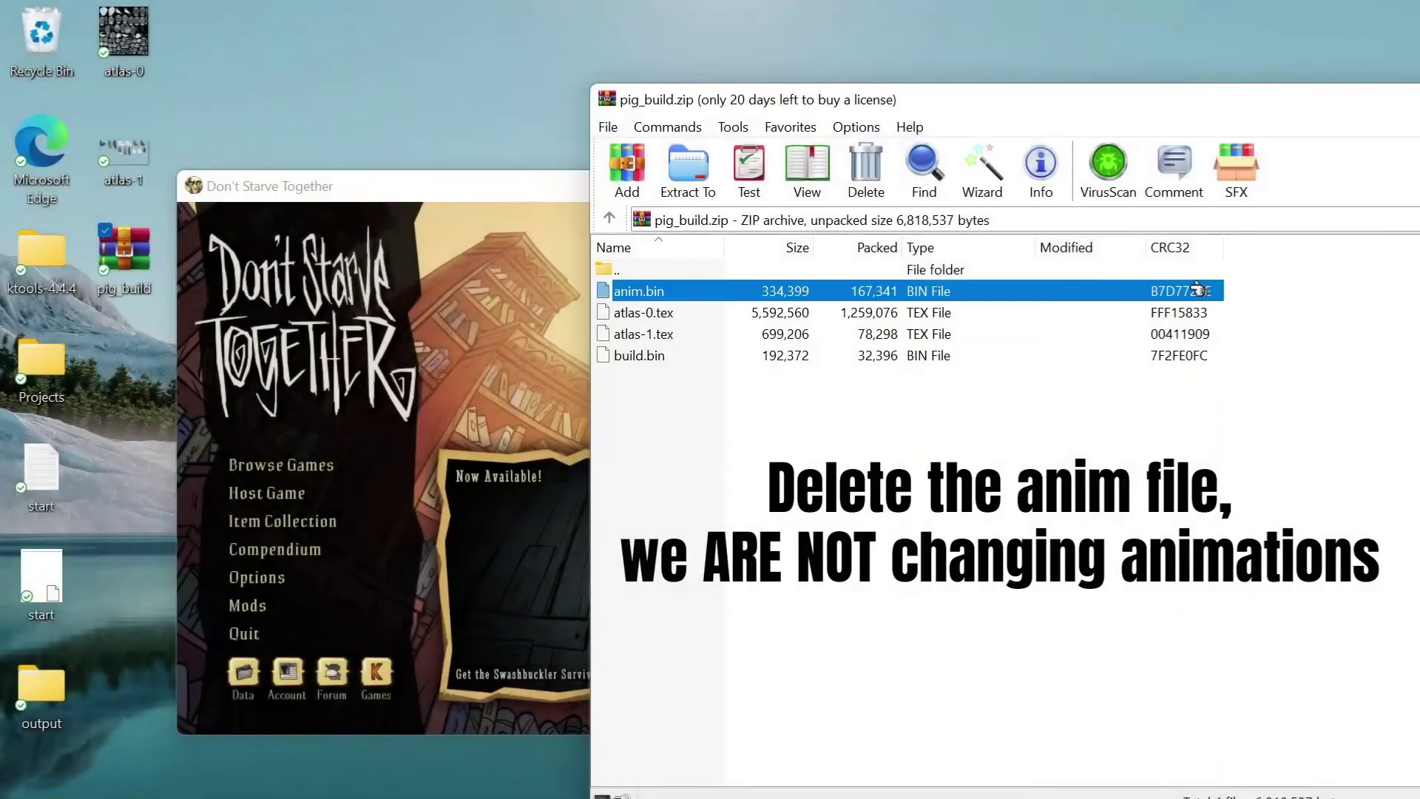
{"action": "left_click", "coordinate": [872, 175]}
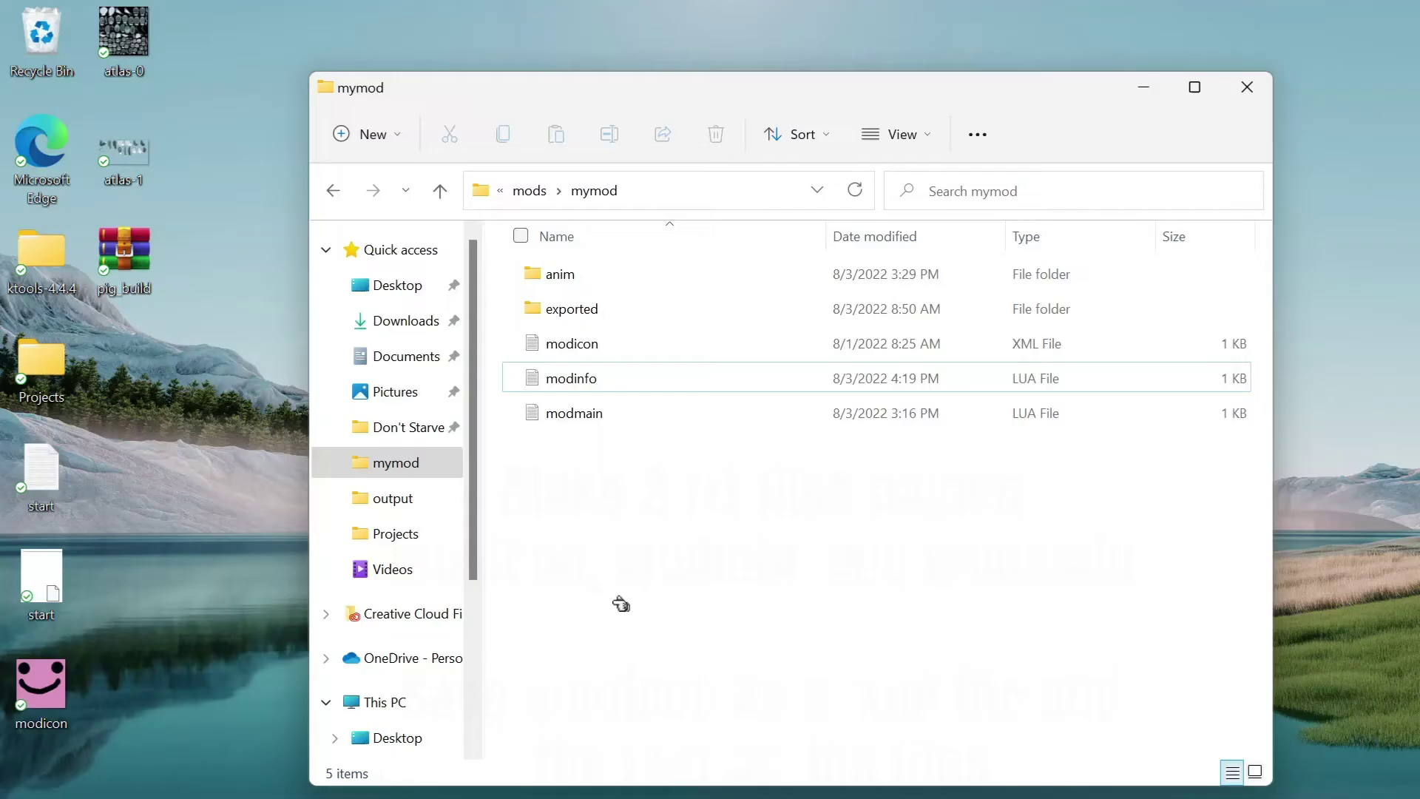
Open the modicon XML file from mymod in Notepad, read through its Atlas definition and close it
{"action": "left_click", "coordinate": [608, 359]}
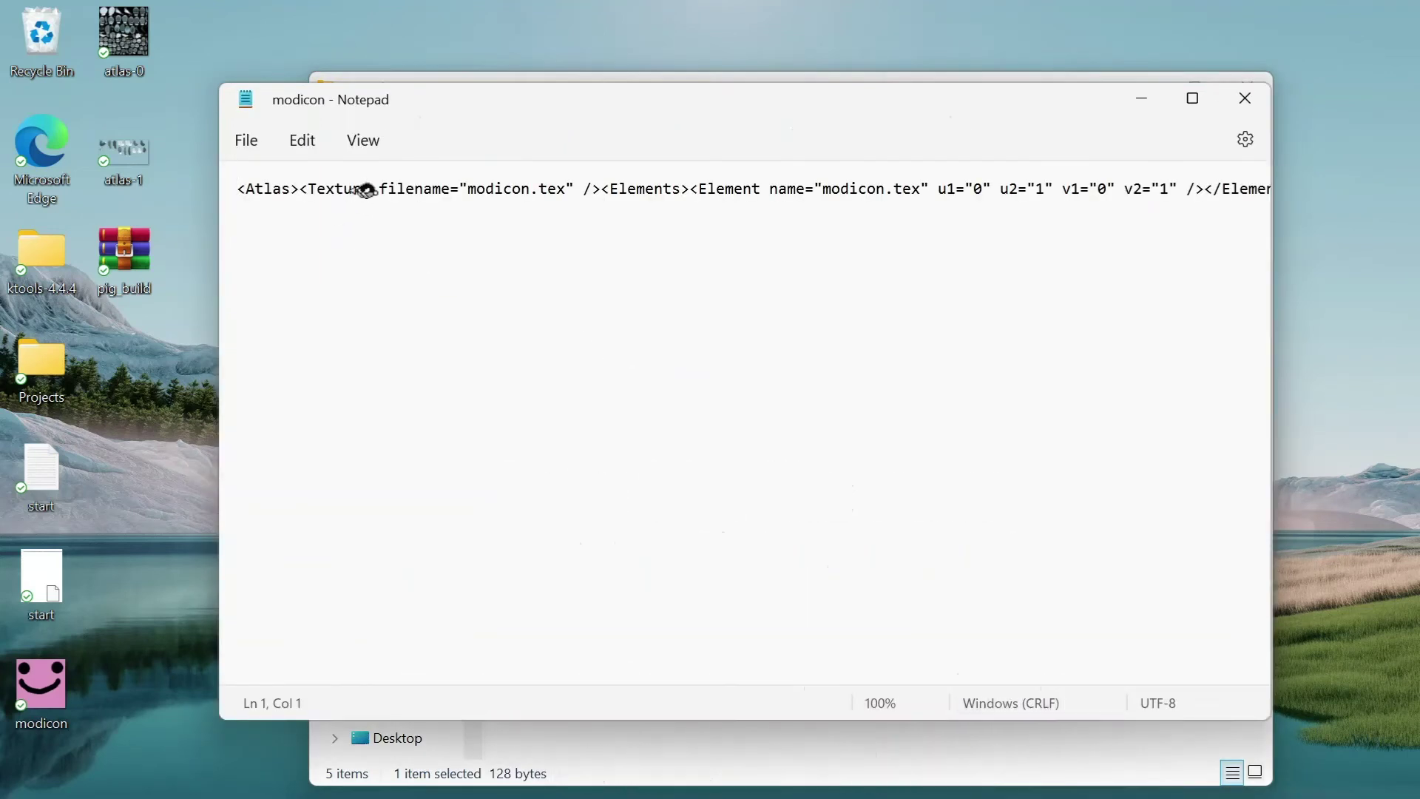
{"action": "left_click_drag", "start_coordinate": [354, 190], "coordinate": [1294, 188]}
{"action": "left_click", "coordinate": [1272, 229]}
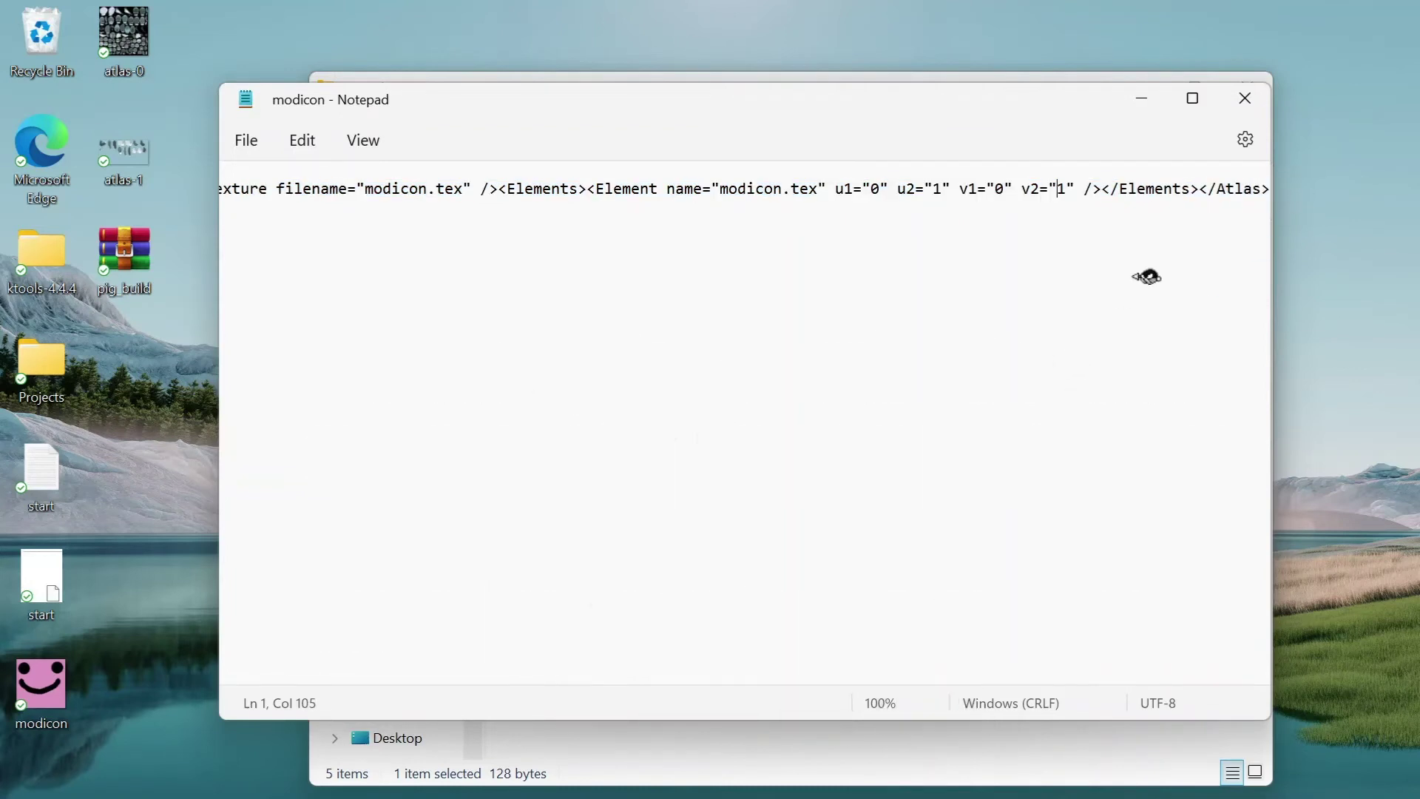
{"action": "left_click", "coordinate": [1244, 97]}
Open the Klei texture converter for the desktop modicon image and move the resulting modicon TEX file into the mymod folder
{"action": "double_click", "coordinate": [597, 394]}
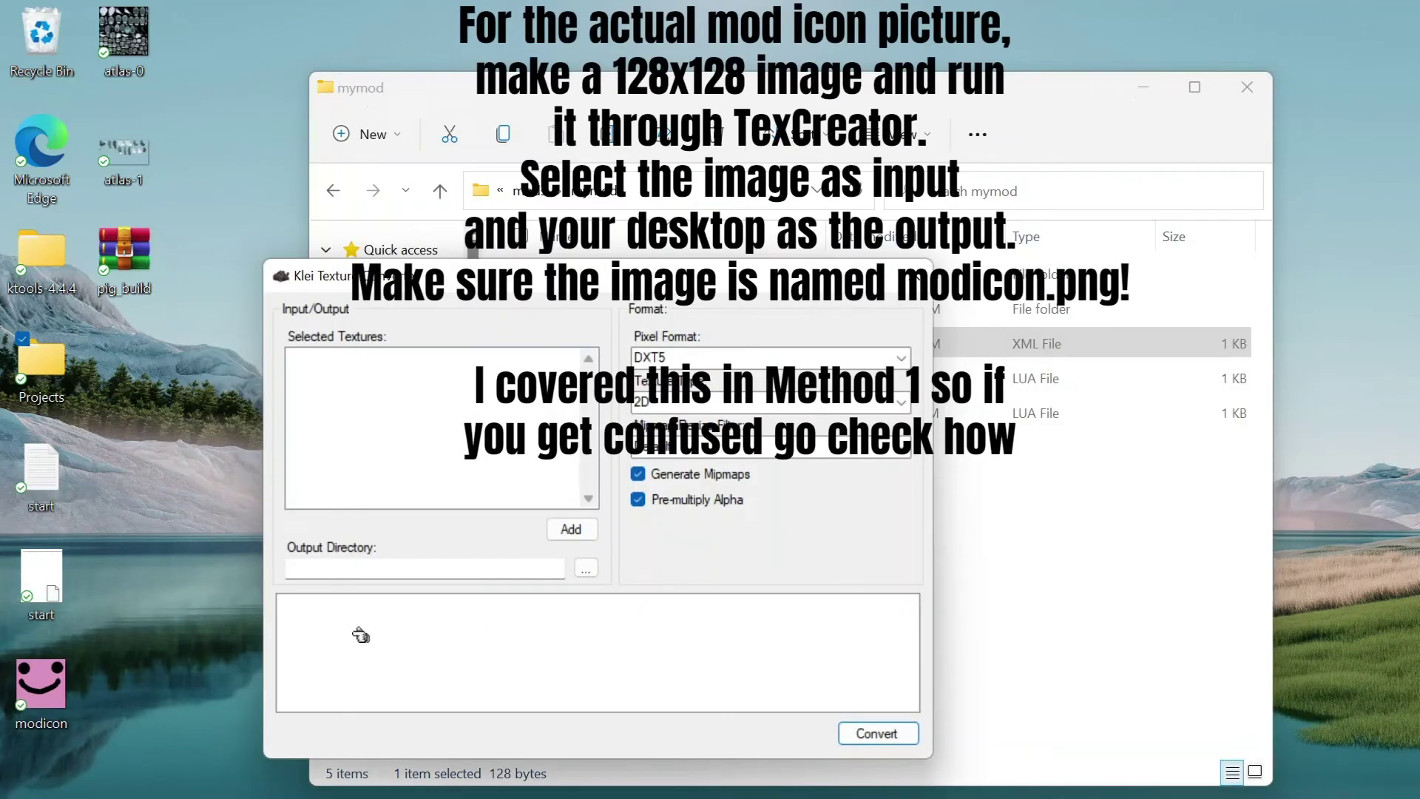
{"action": "left_click", "coordinate": [61, 683]}
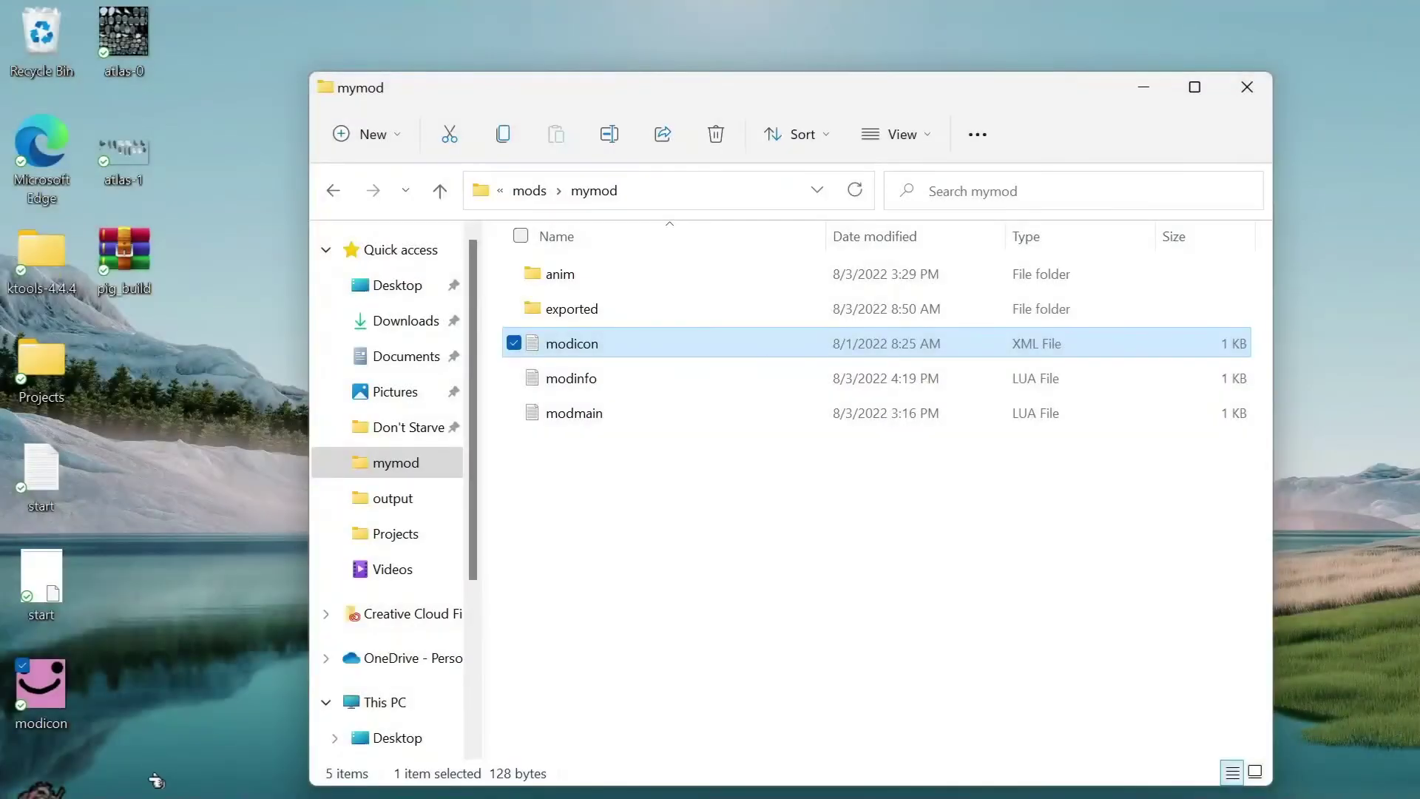
{"action": "left_click_drag", "start_coordinate": [130, 789], "coordinate": [675, 522]}
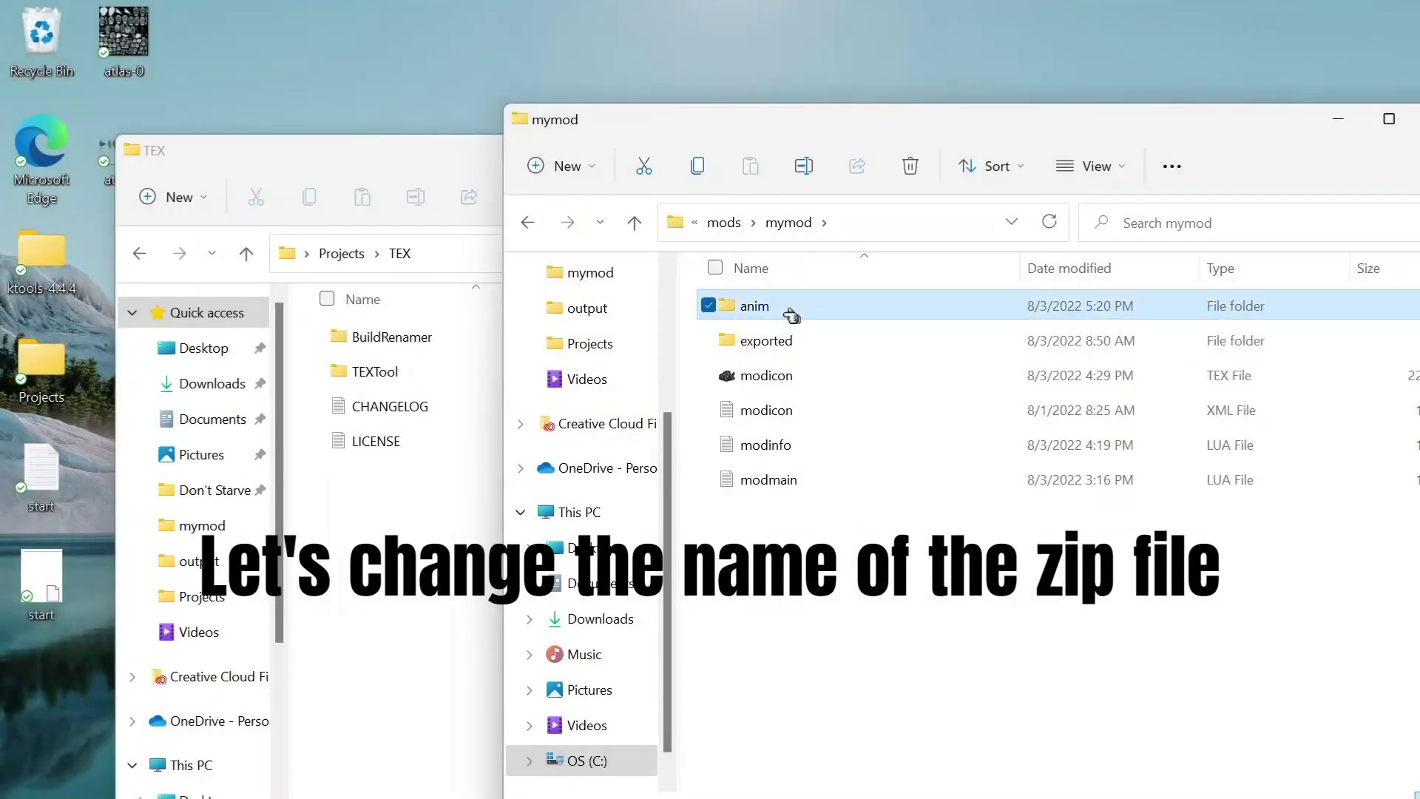
Rename the pig_build archive in mymod's anim folder to pigmod
{"action": "double_click", "coordinate": [782, 311]}
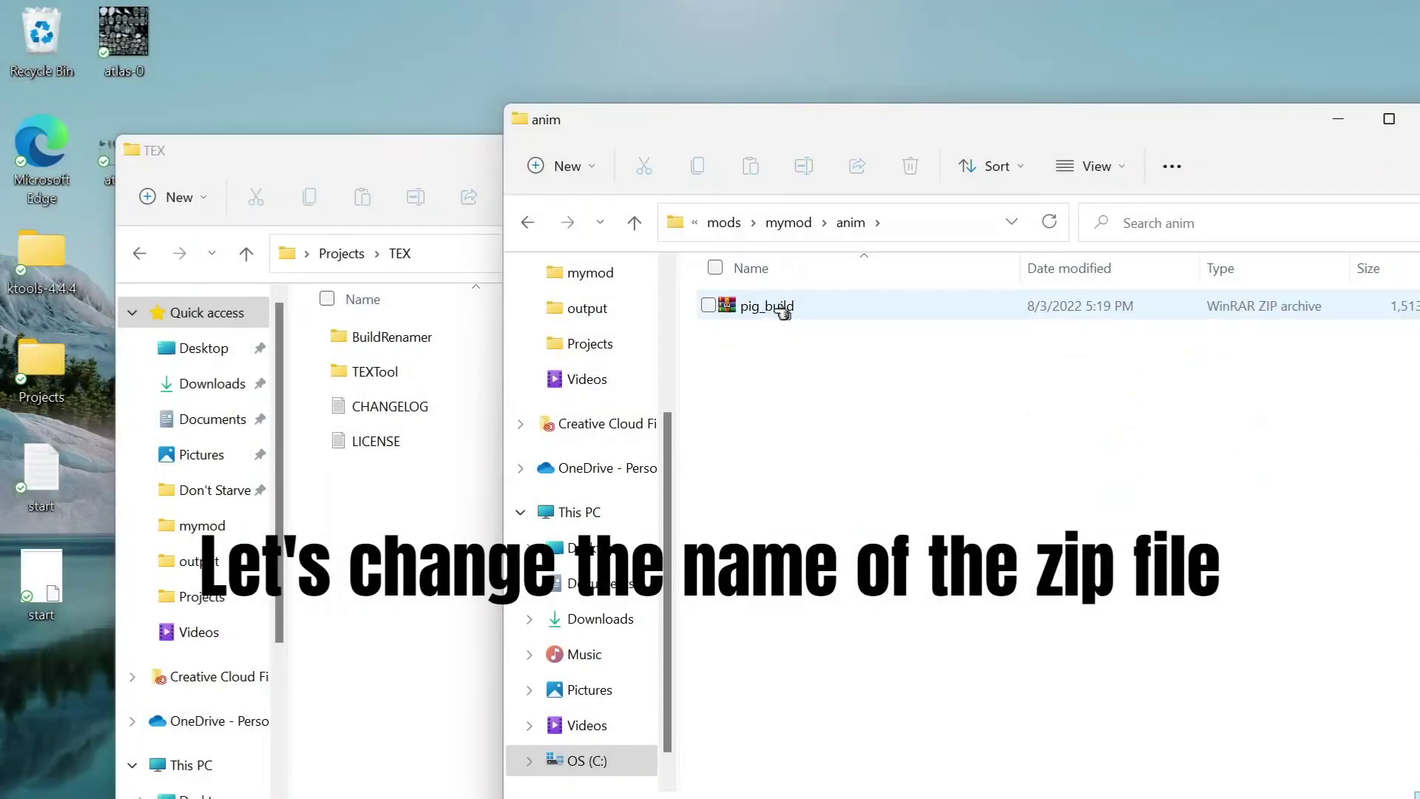
{"action": "left_click", "coordinate": [801, 309]}
{"action": "key", "text": "F2"}
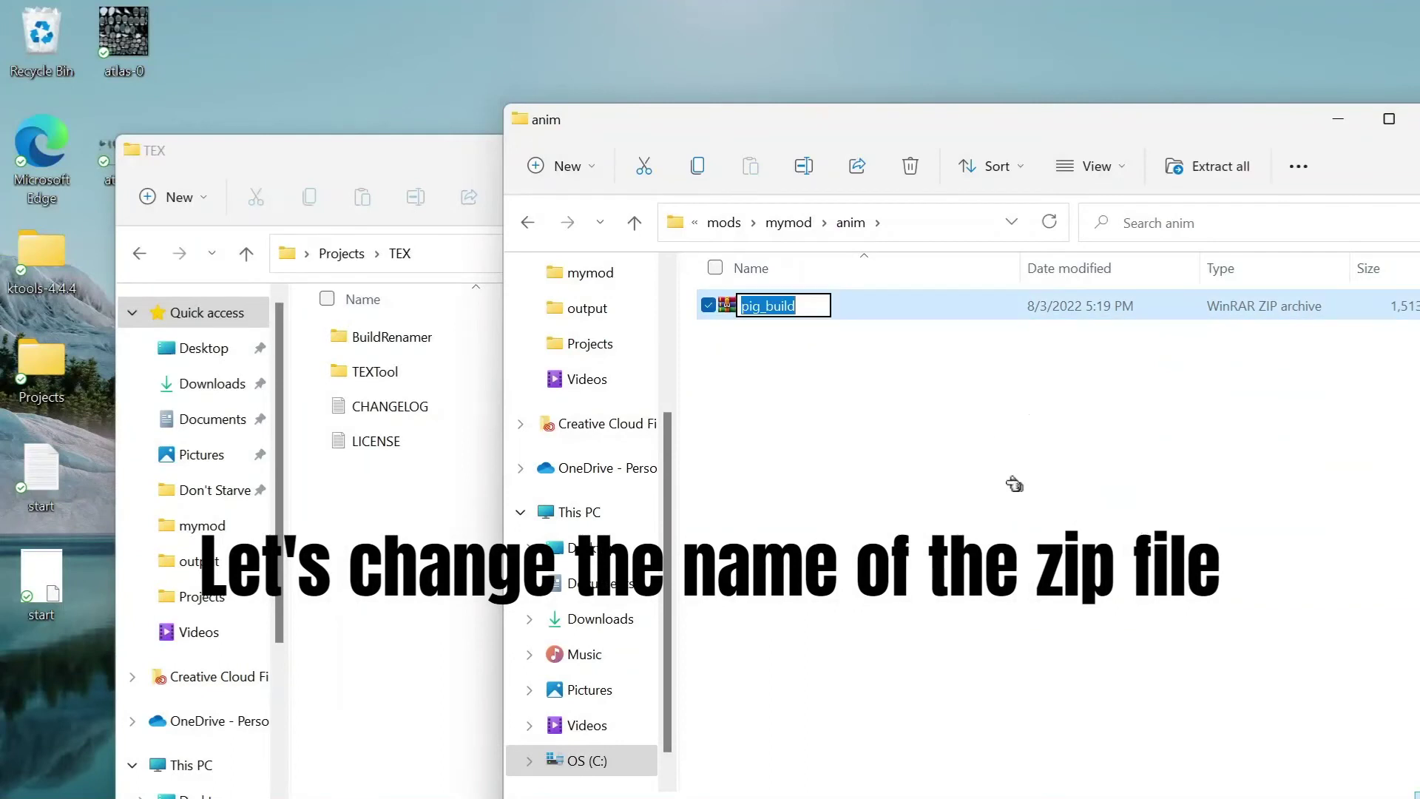
{"action": "type", "text": "pigmod"}
{"action": "key", "text": "Return"}
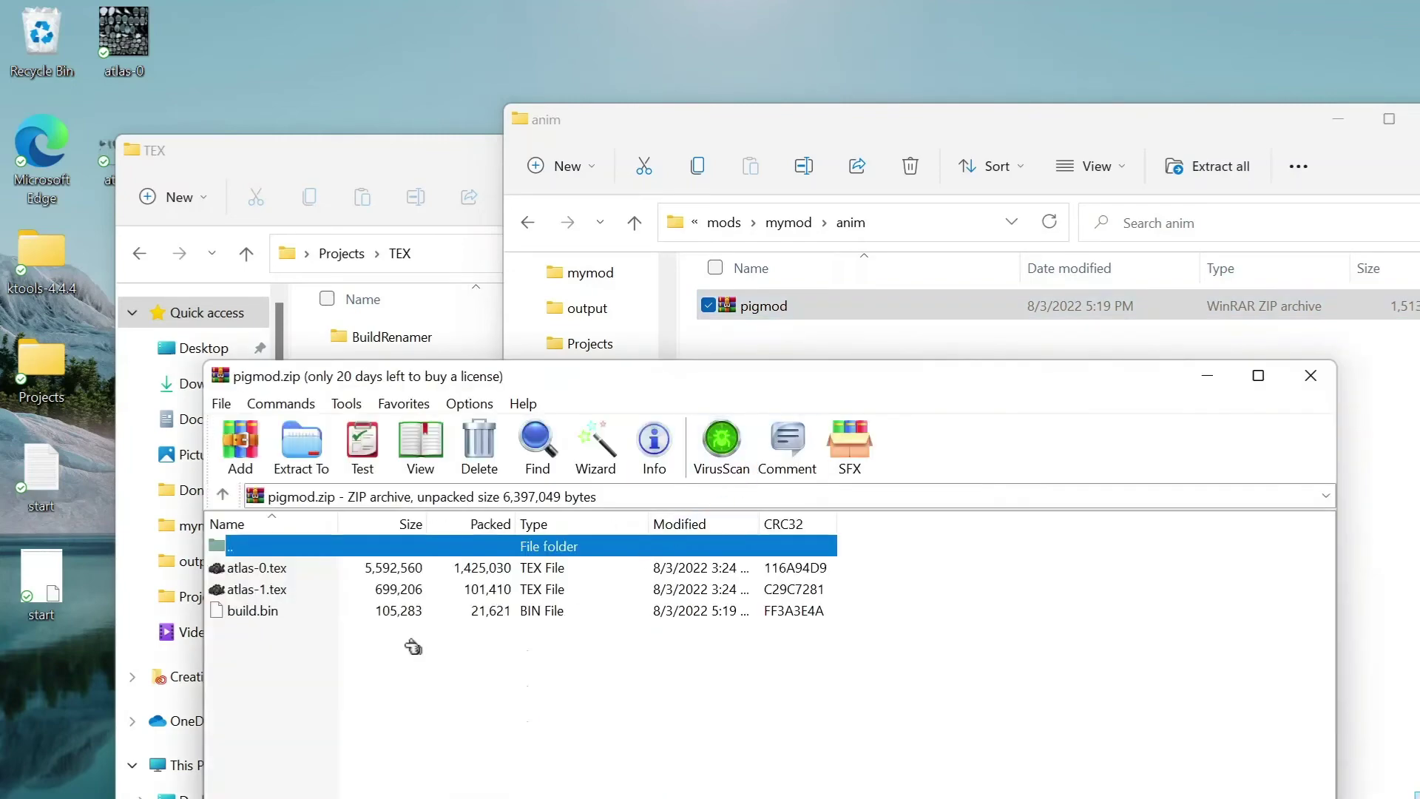
Extract build.bin from pigmod.zip to the desktop and launch BuildRenamer from the TEX project folder
{"action": "left_click_drag", "start_coordinate": [244, 608], "coordinate": [46, 688]}
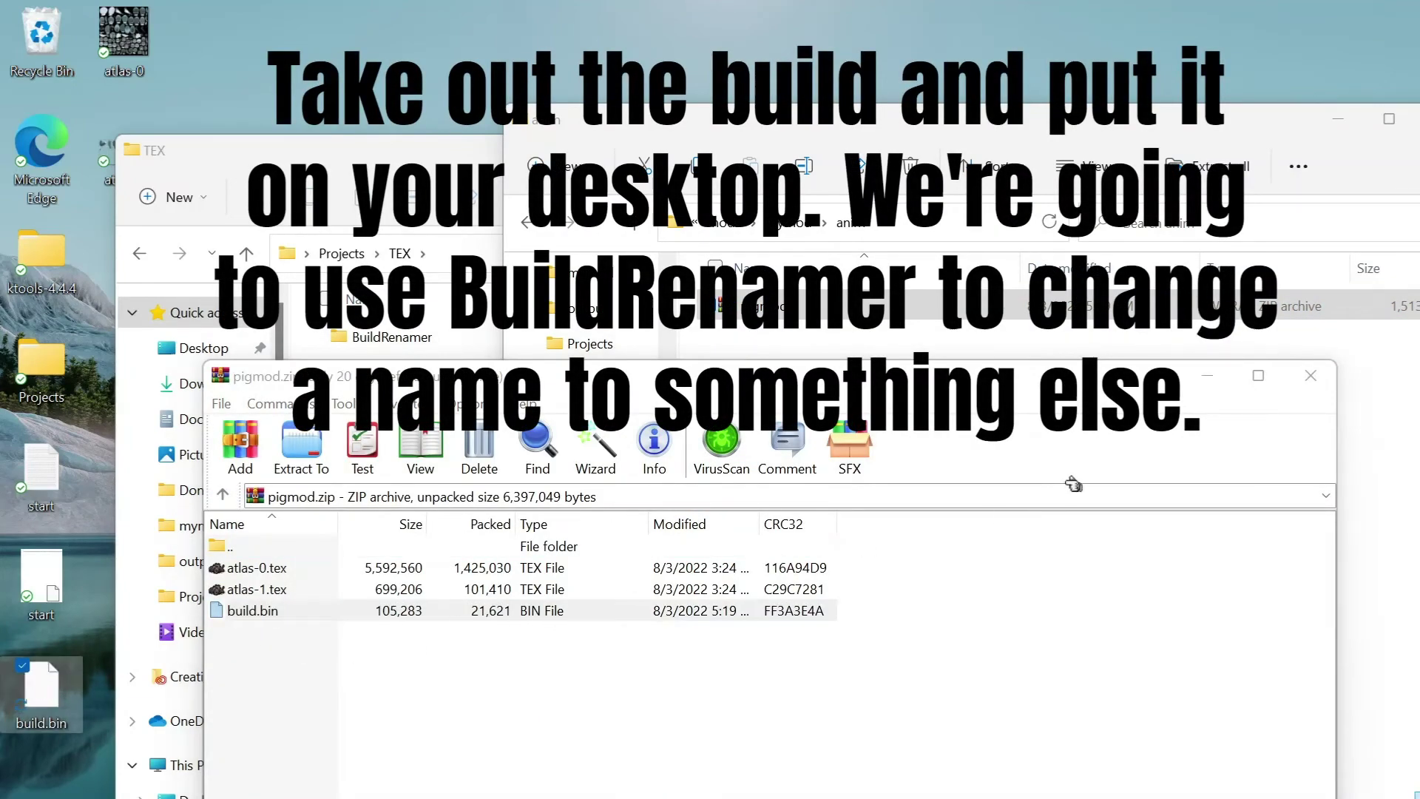
{"action": "left_click", "coordinate": [1330, 377]}
{"action": "left_click", "coordinate": [364, 523]}
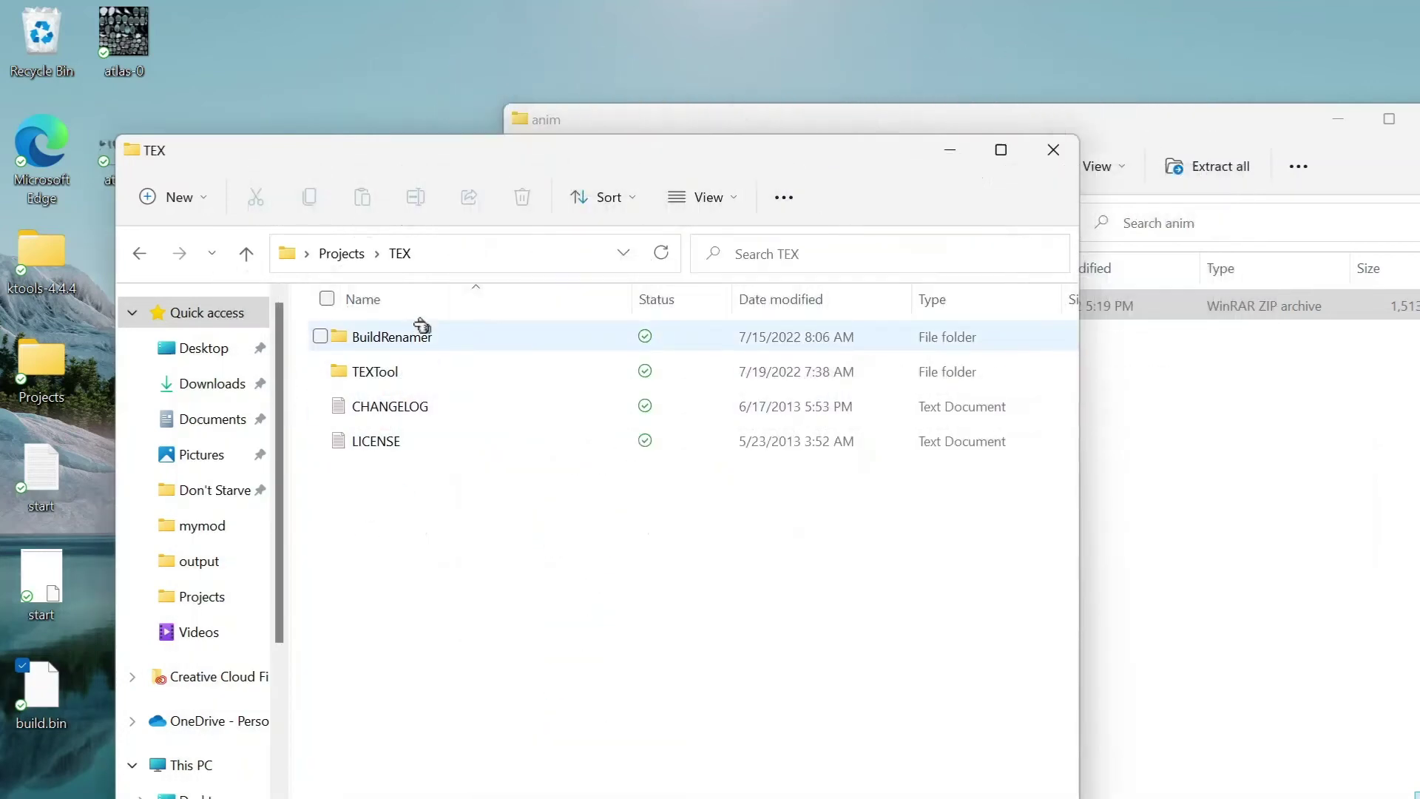
{"action": "left_click", "coordinate": [432, 337]}
{"action": "double_click", "coordinate": [432, 337]}
{"action": "double_click", "coordinate": [402, 348]}
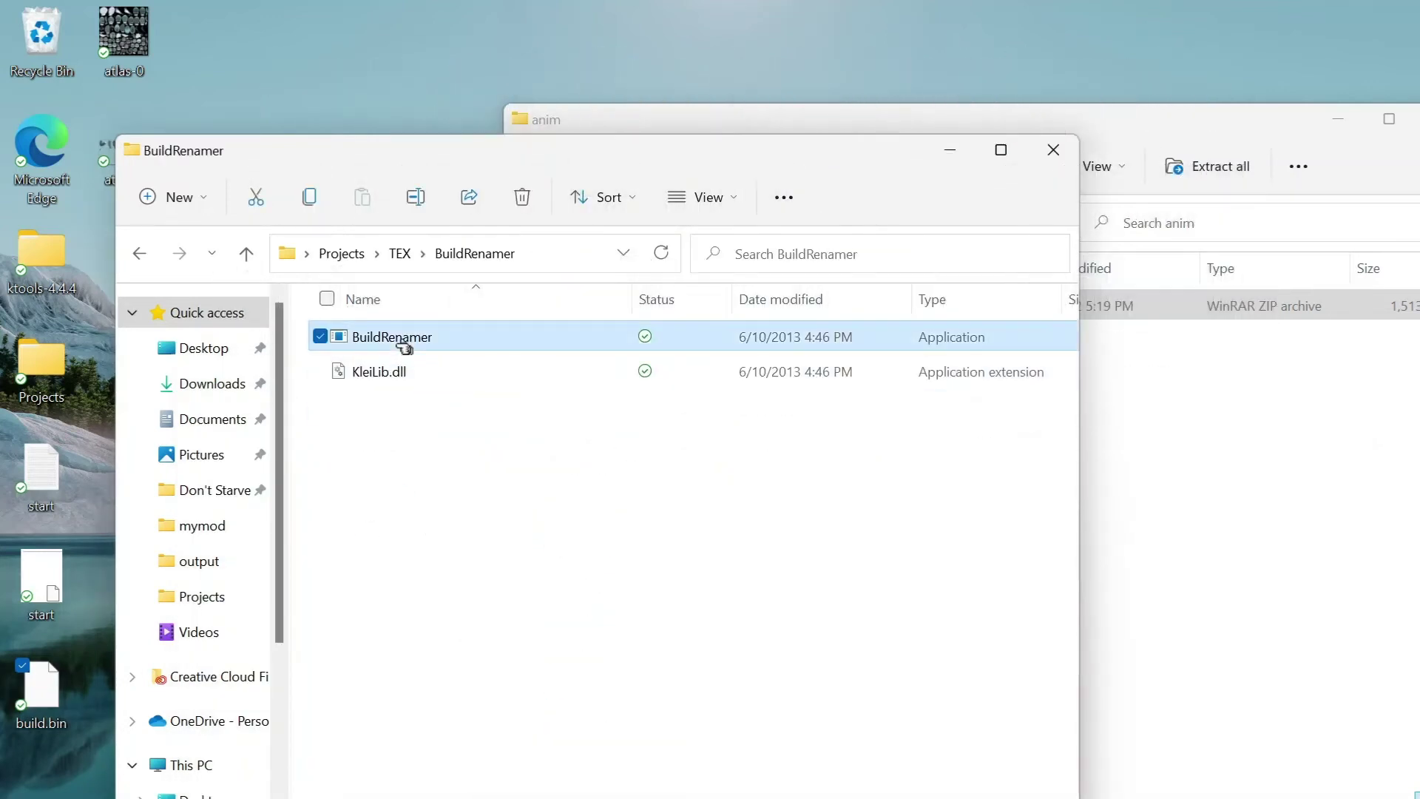
Choose the desktop's build.bin as both the input and the output file in Build Renamer, allowing it to be replaced
{"action": "left_click", "coordinate": [588, 290]}
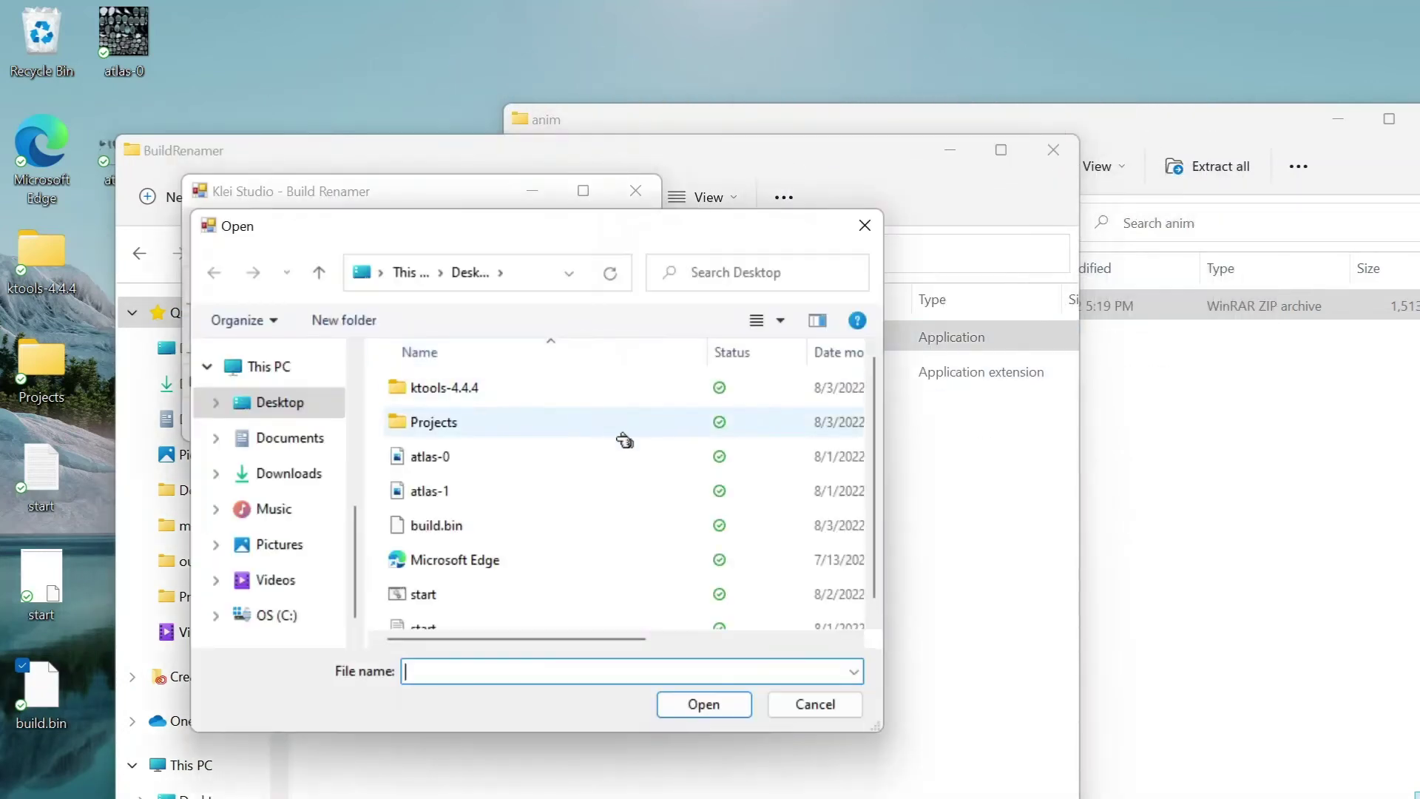
{"action": "scroll", "coordinate": [851, 474], "scroll_direction": "down", "scroll_amount": 1}
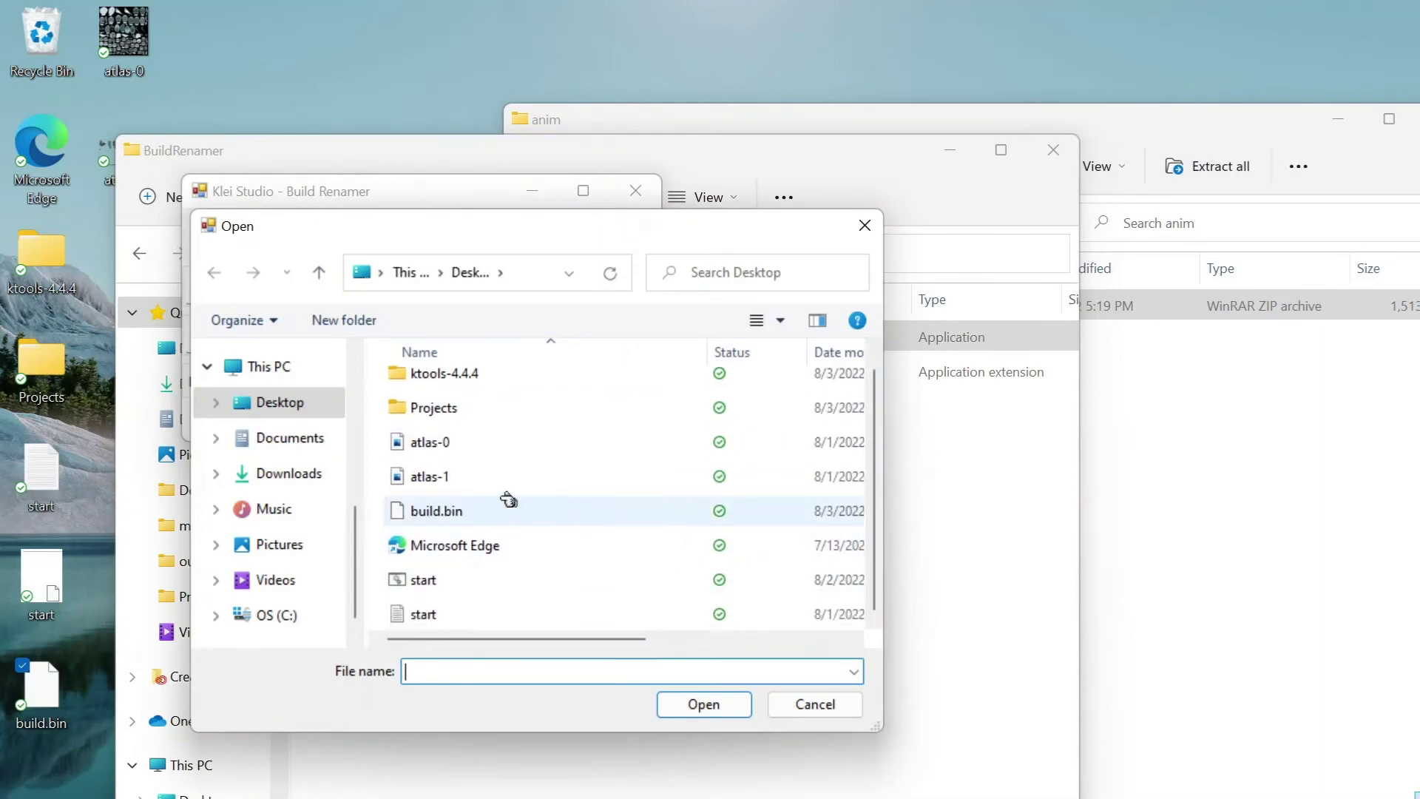
{"action": "left_click", "coordinate": [517, 511]}
{"action": "left_click", "coordinate": [732, 706]}
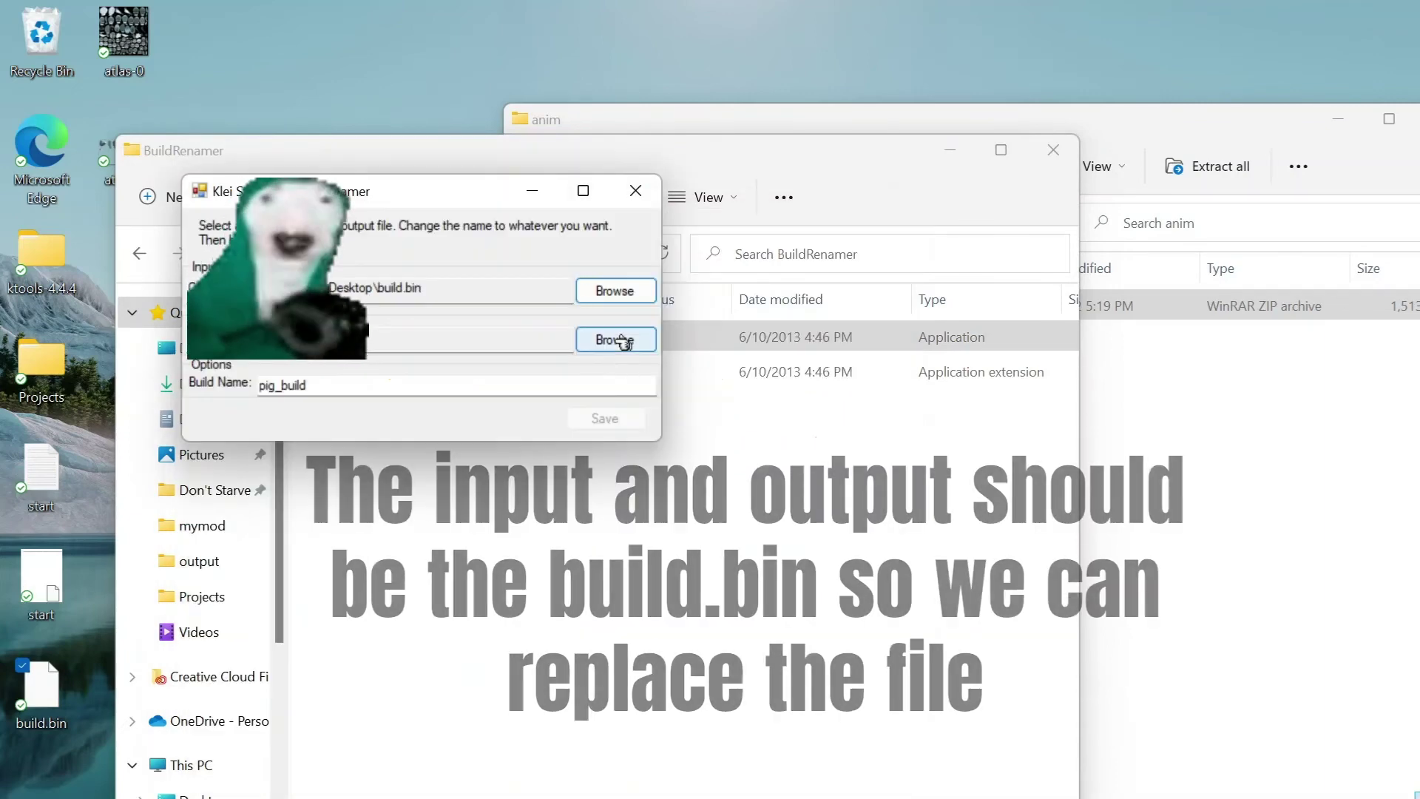
{"action": "left_click", "coordinate": [616, 340]}
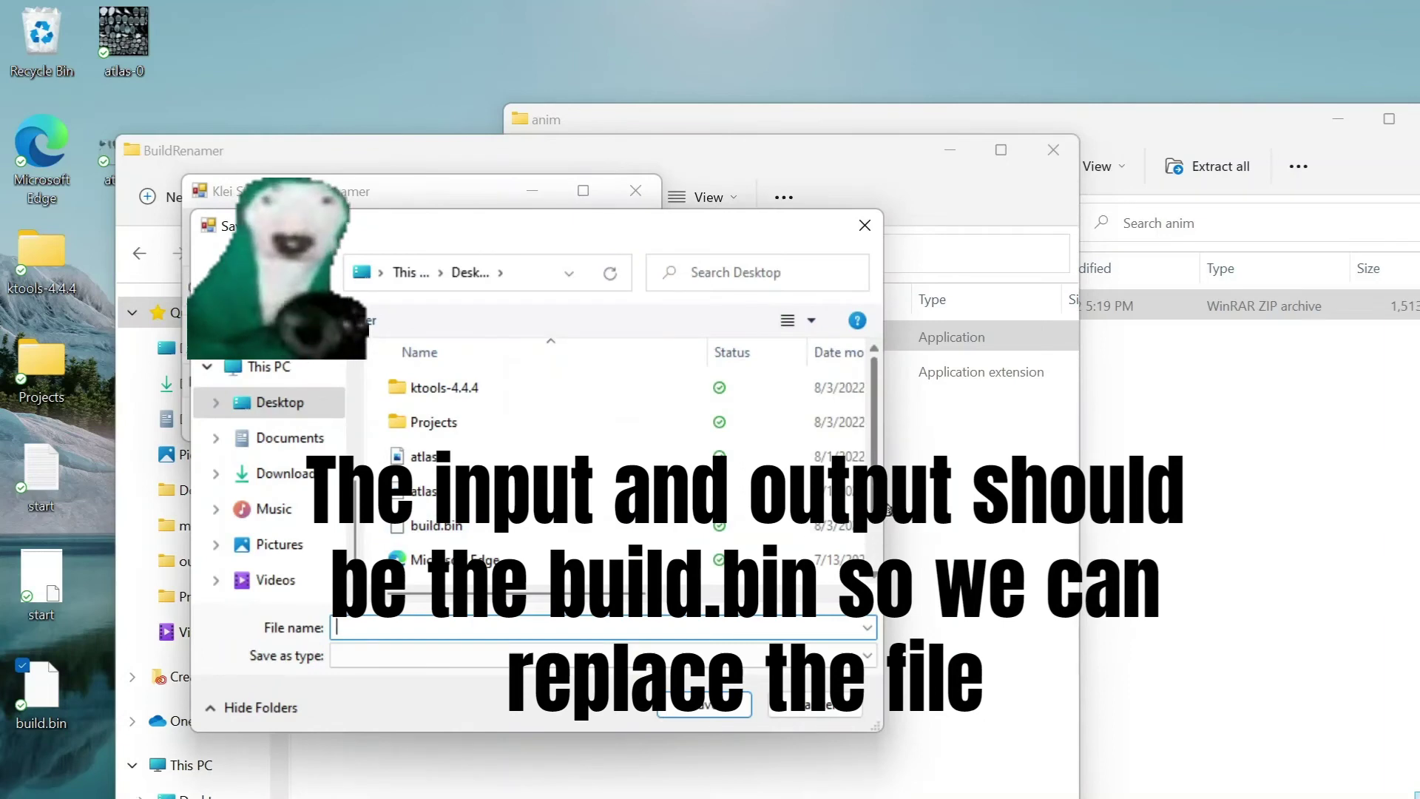
{"action": "scroll", "coordinate": [881, 533], "scroll_direction": "down", "scroll_amount": 1}
{"action": "left_click", "coordinate": [551, 487]}
{"action": "left_click", "coordinate": [704, 706]}
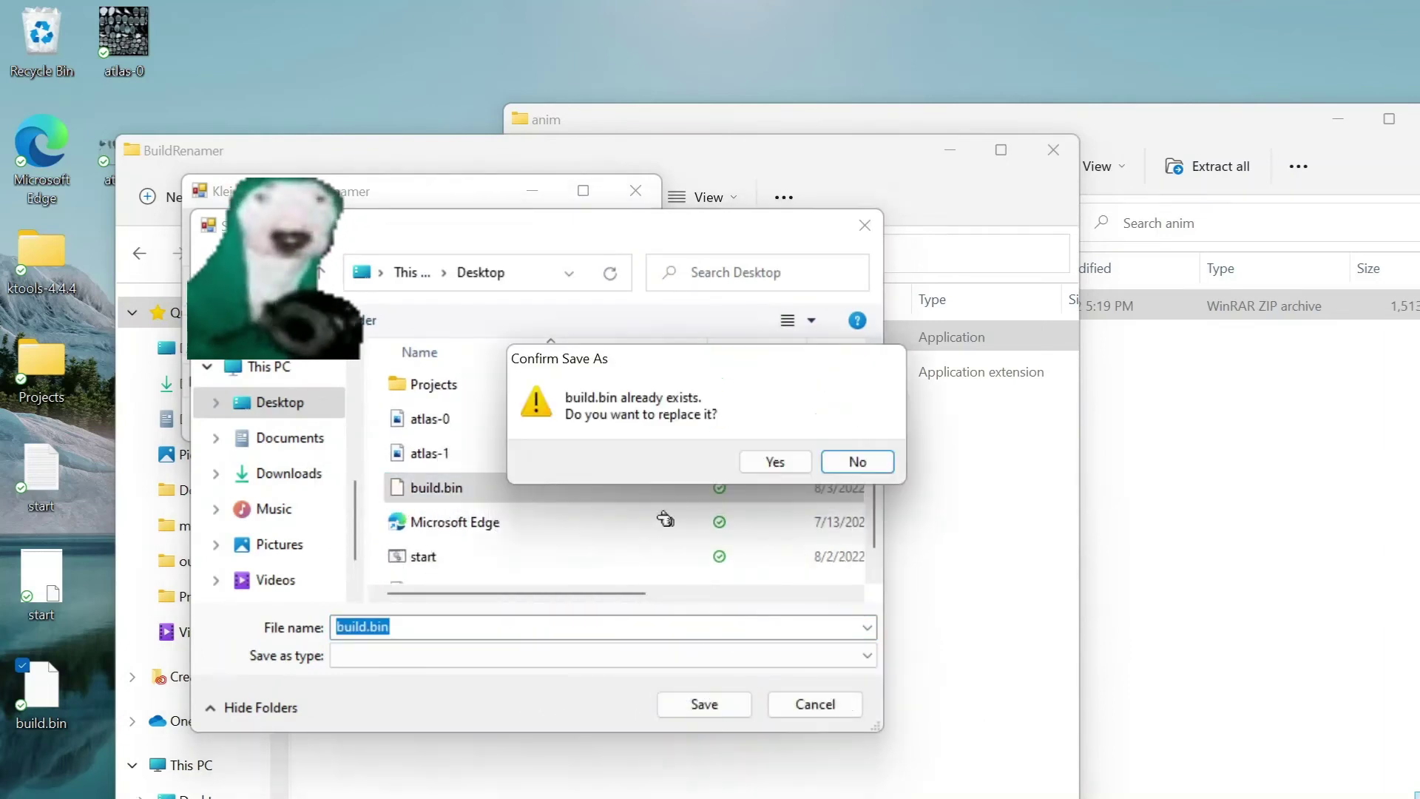
{"action": "left_click", "coordinate": [773, 464]}
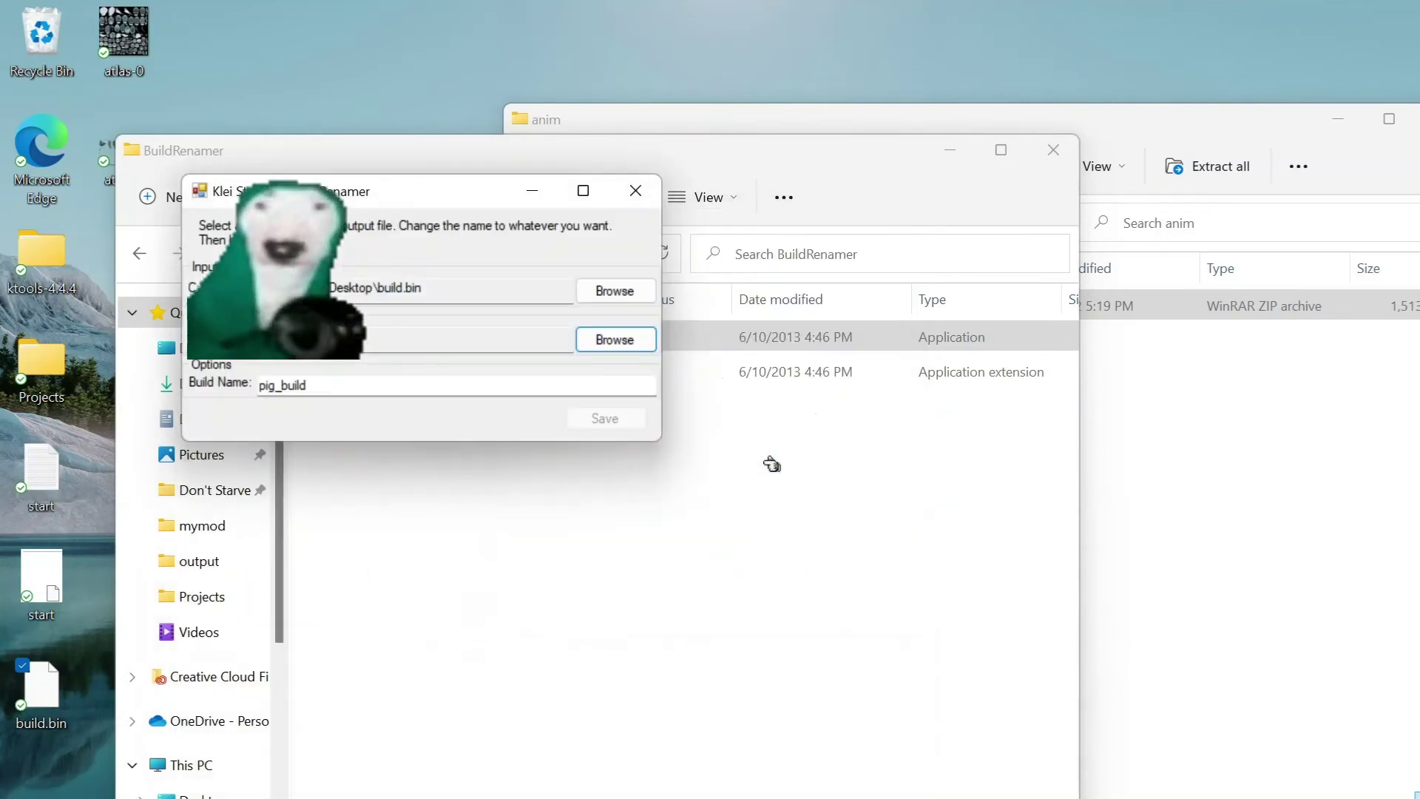
Set the build name to piggymod_build, save the file and close Build Renamer
{"action": "left_click", "coordinate": [424, 389]}
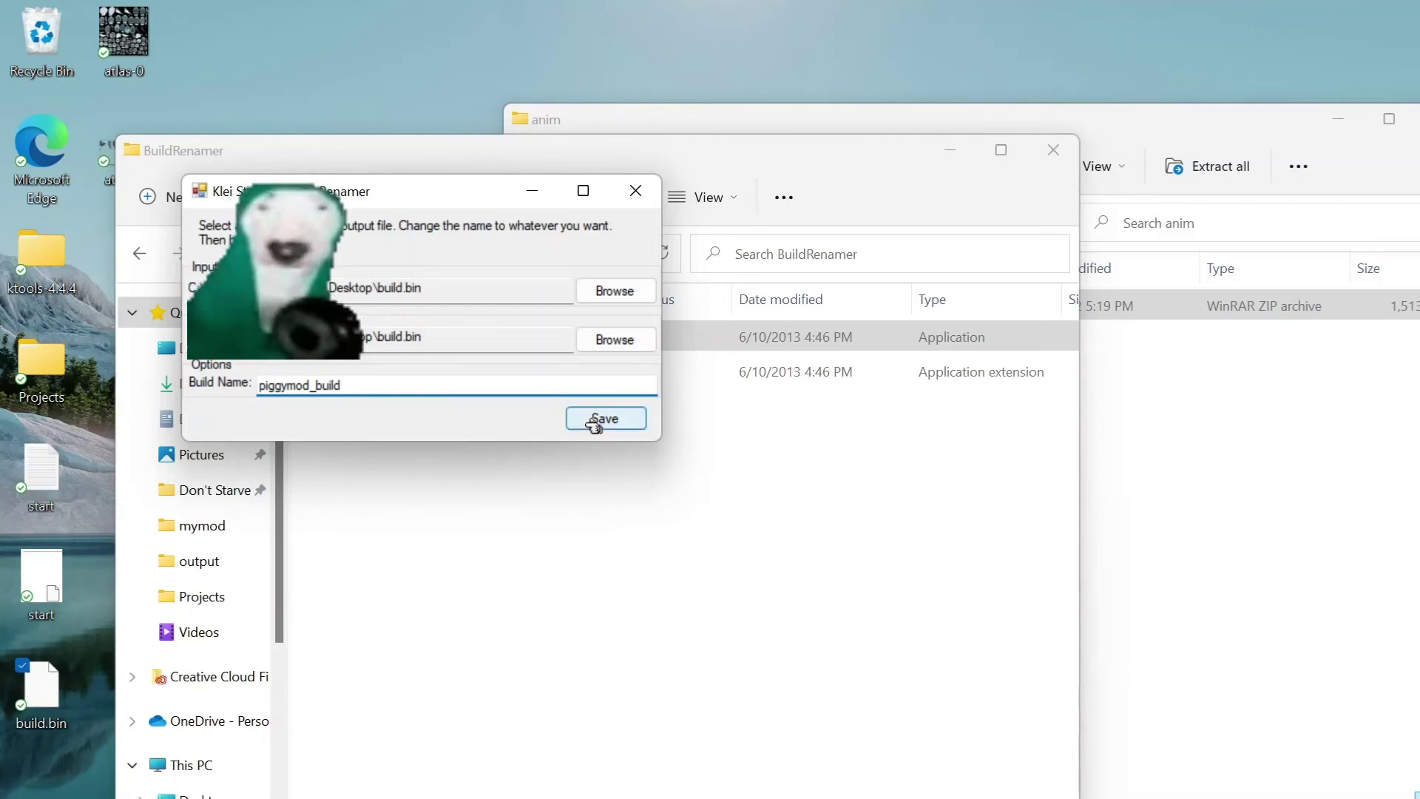
{"action": "left_click", "coordinate": [596, 419]}
{"action": "left_click", "coordinate": [697, 516]}
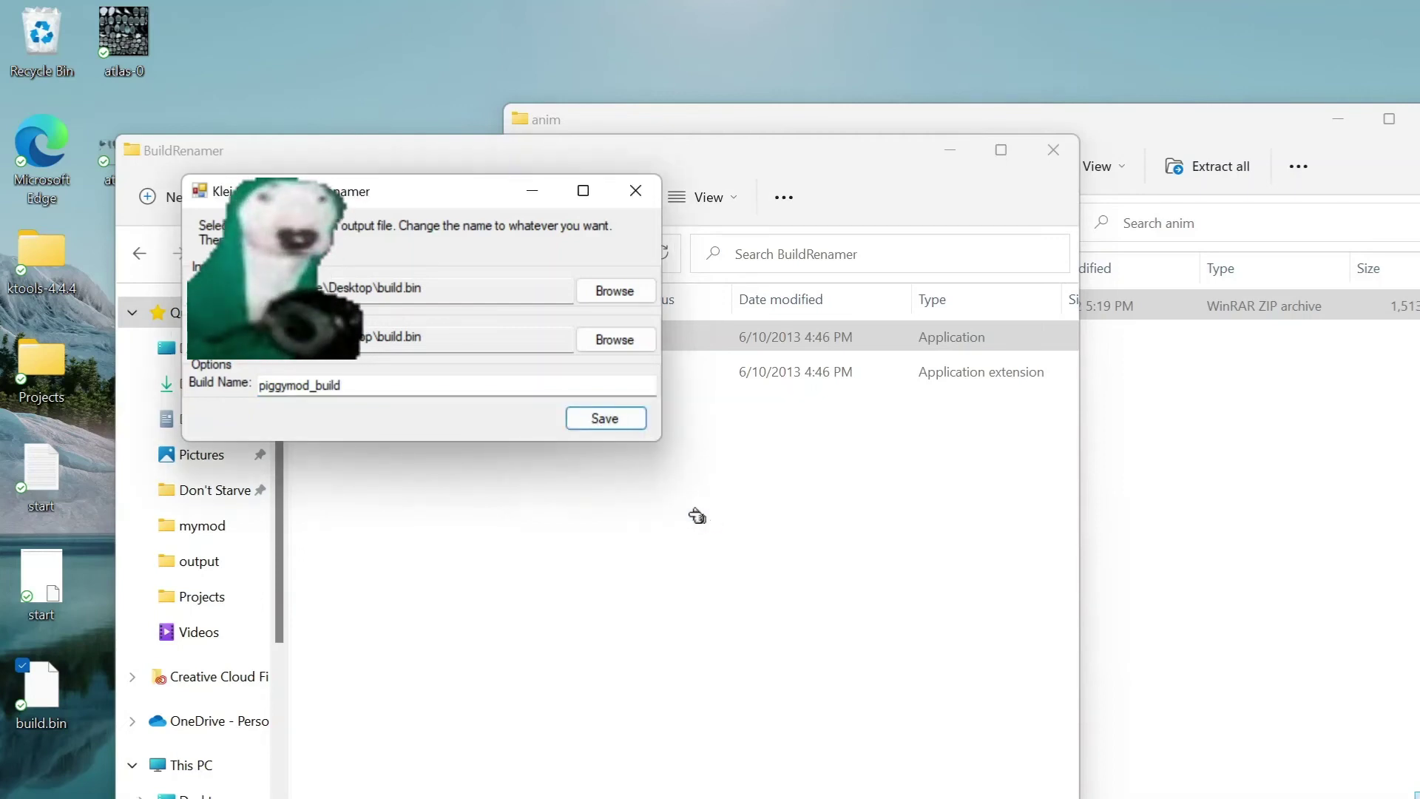
{"action": "left_click", "coordinate": [635, 191]}
Replace build.bin inside pigmod.zip with the renamed build.bin from the desktop and close the archive
{"action": "left_click", "coordinate": [1121, 512]}
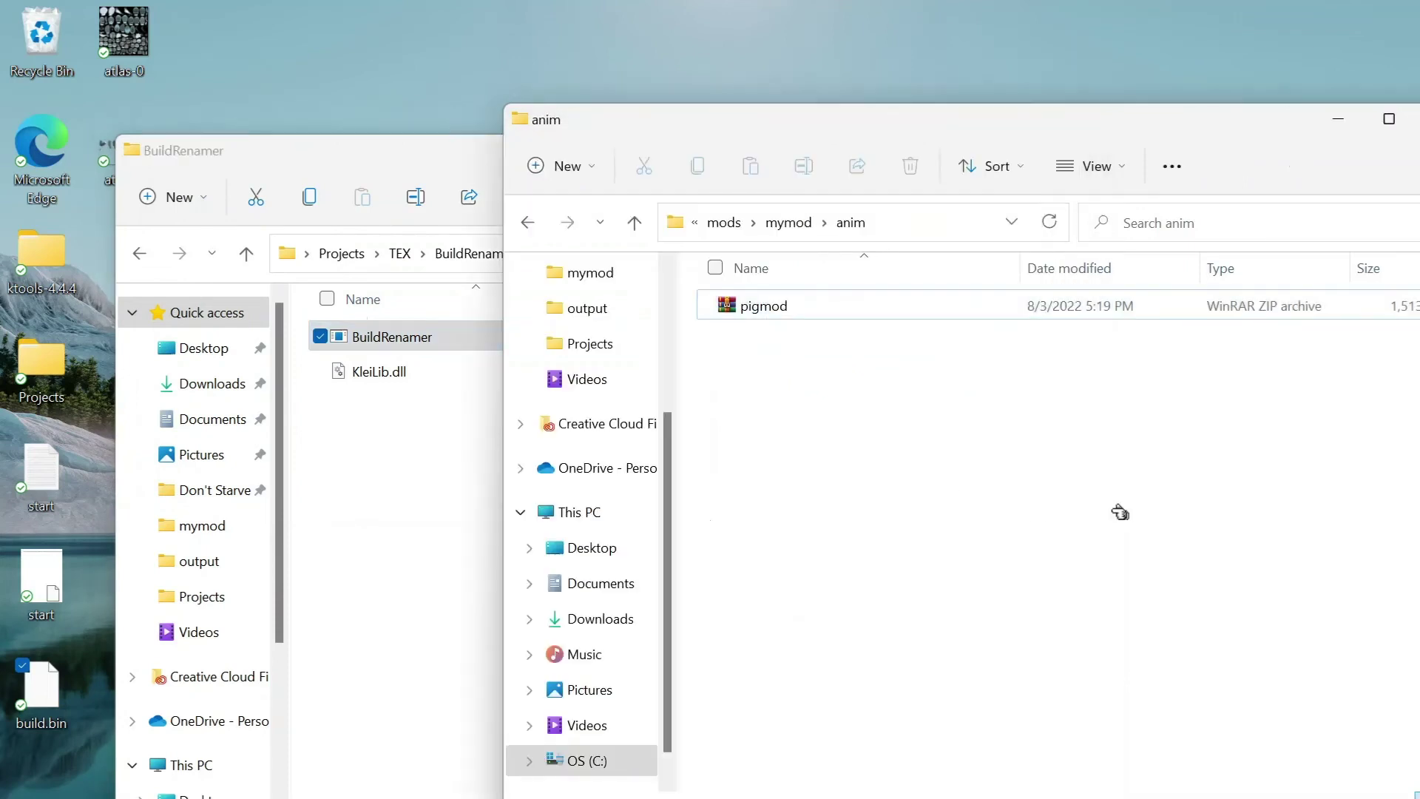
{"action": "double_click", "coordinate": [773, 315]}
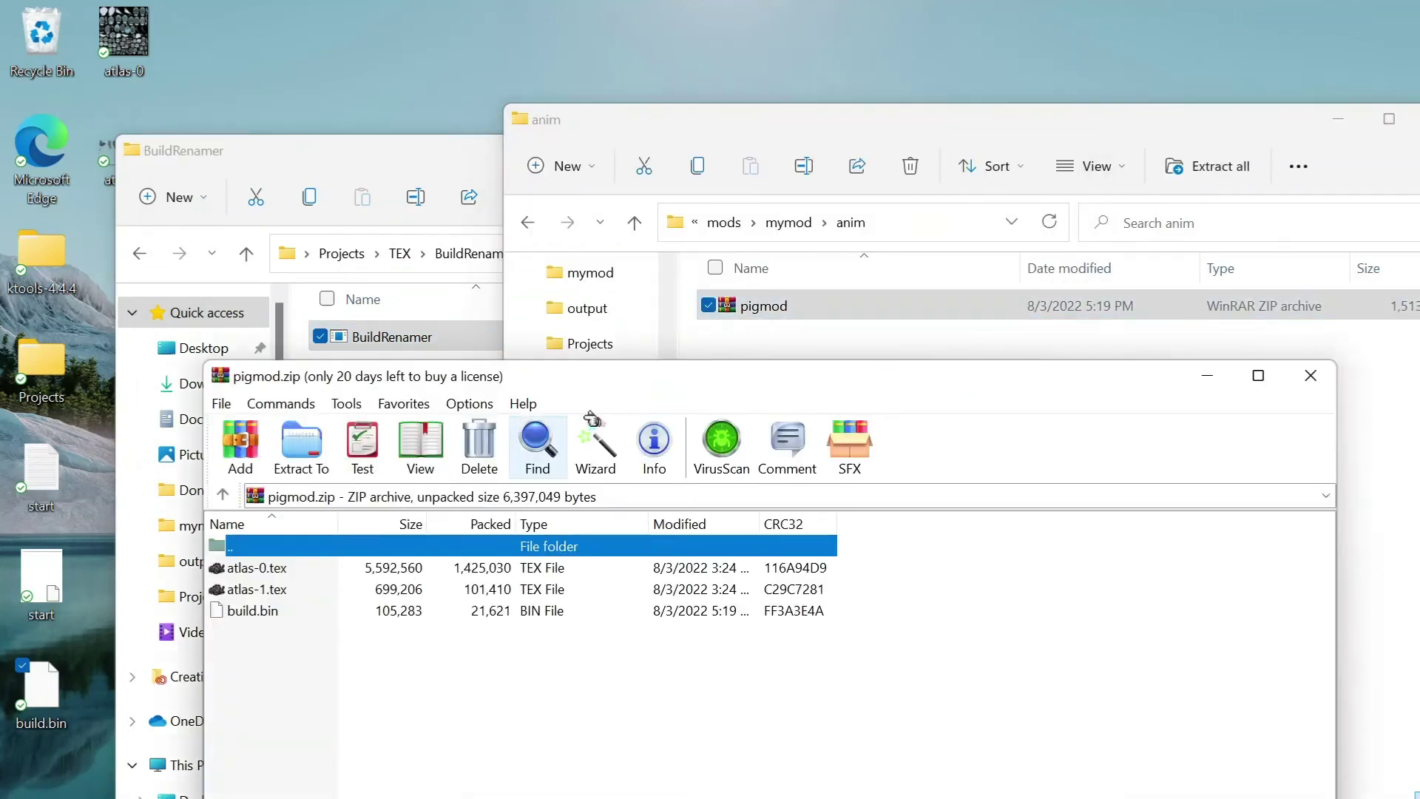
{"action": "left_click_drag", "start_coordinate": [629, 390], "coordinate": [718, 279]}
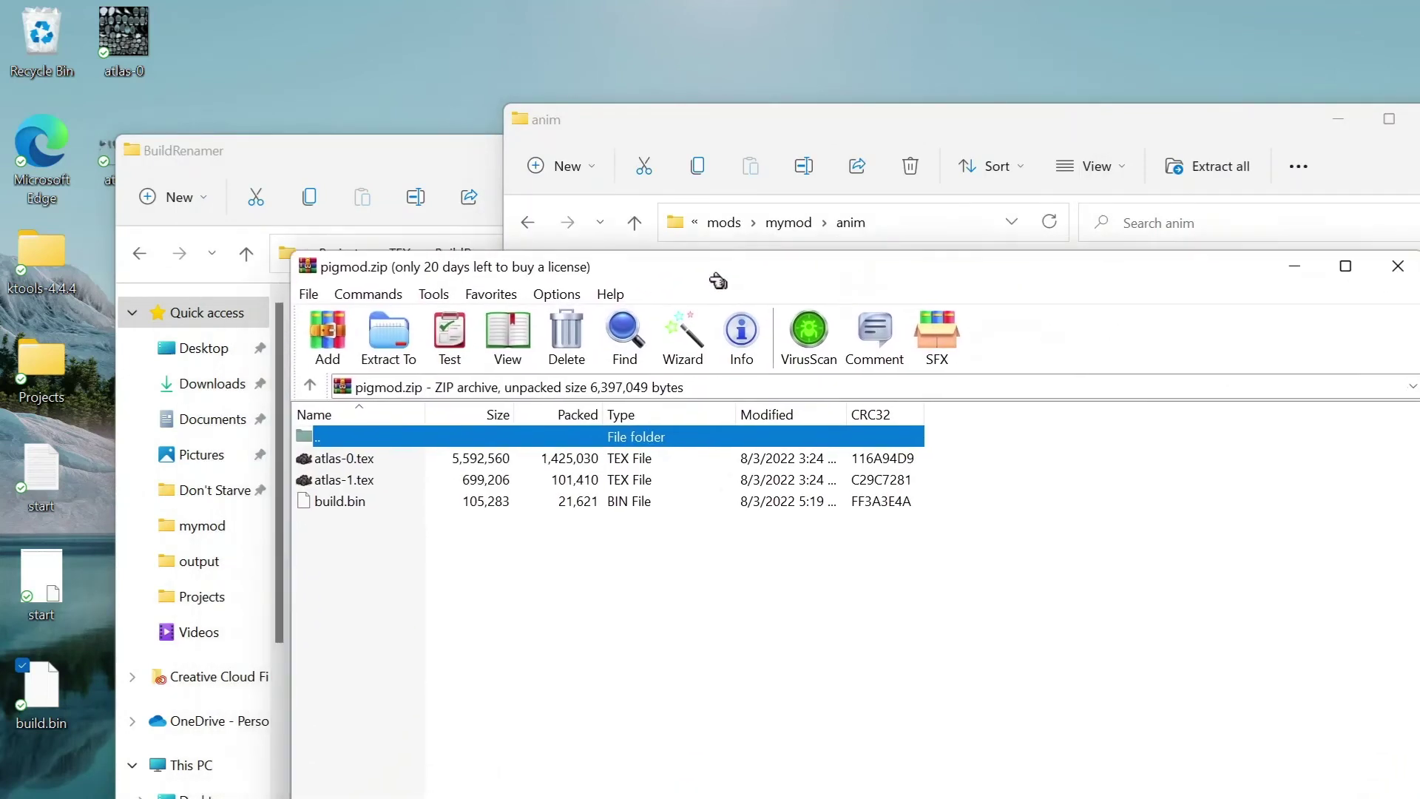
{"action": "left_click", "coordinate": [390, 498]}
{"action": "left_click", "coordinate": [570, 333]}
{"action": "left_click", "coordinate": [735, 532]}
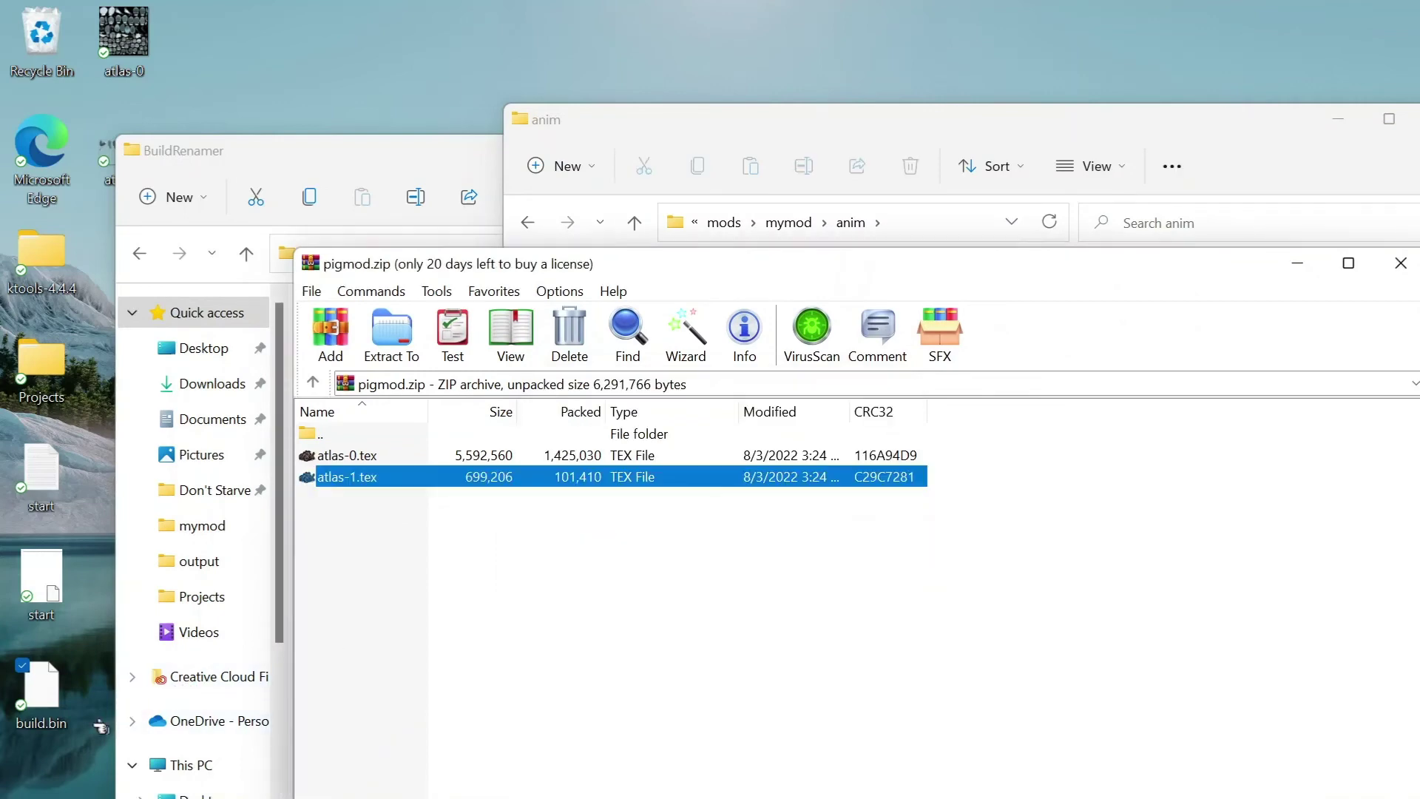
{"action": "left_click_drag", "start_coordinate": [42, 688], "coordinate": [571, 593]}
{"action": "key", "text": "Return"}
{"action": "left_click", "coordinate": [1400, 263]}
Go back to the mymod folder and open the modmain LUA file in Notepad
{"action": "left_click", "coordinate": [529, 222]}
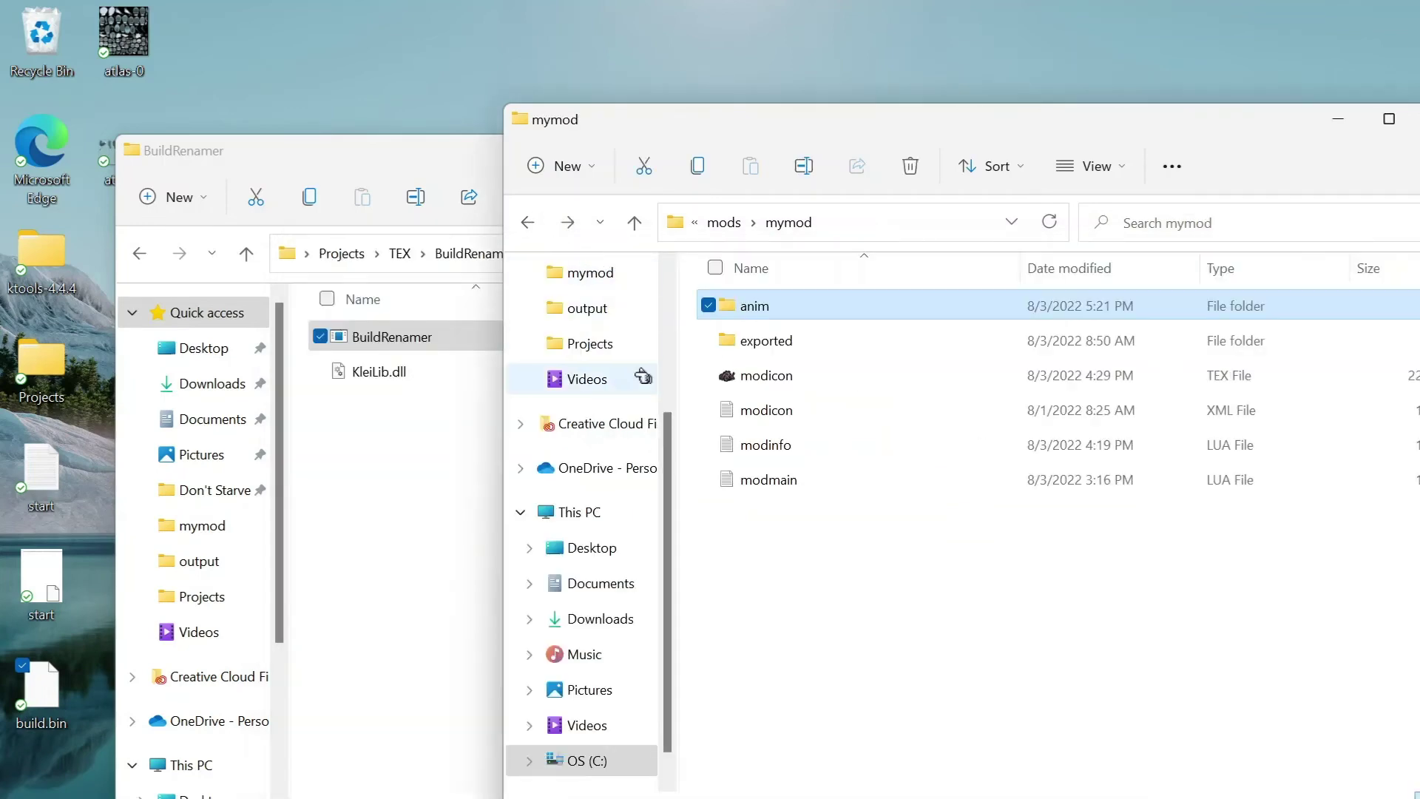
{"action": "left_click", "coordinate": [791, 479]}
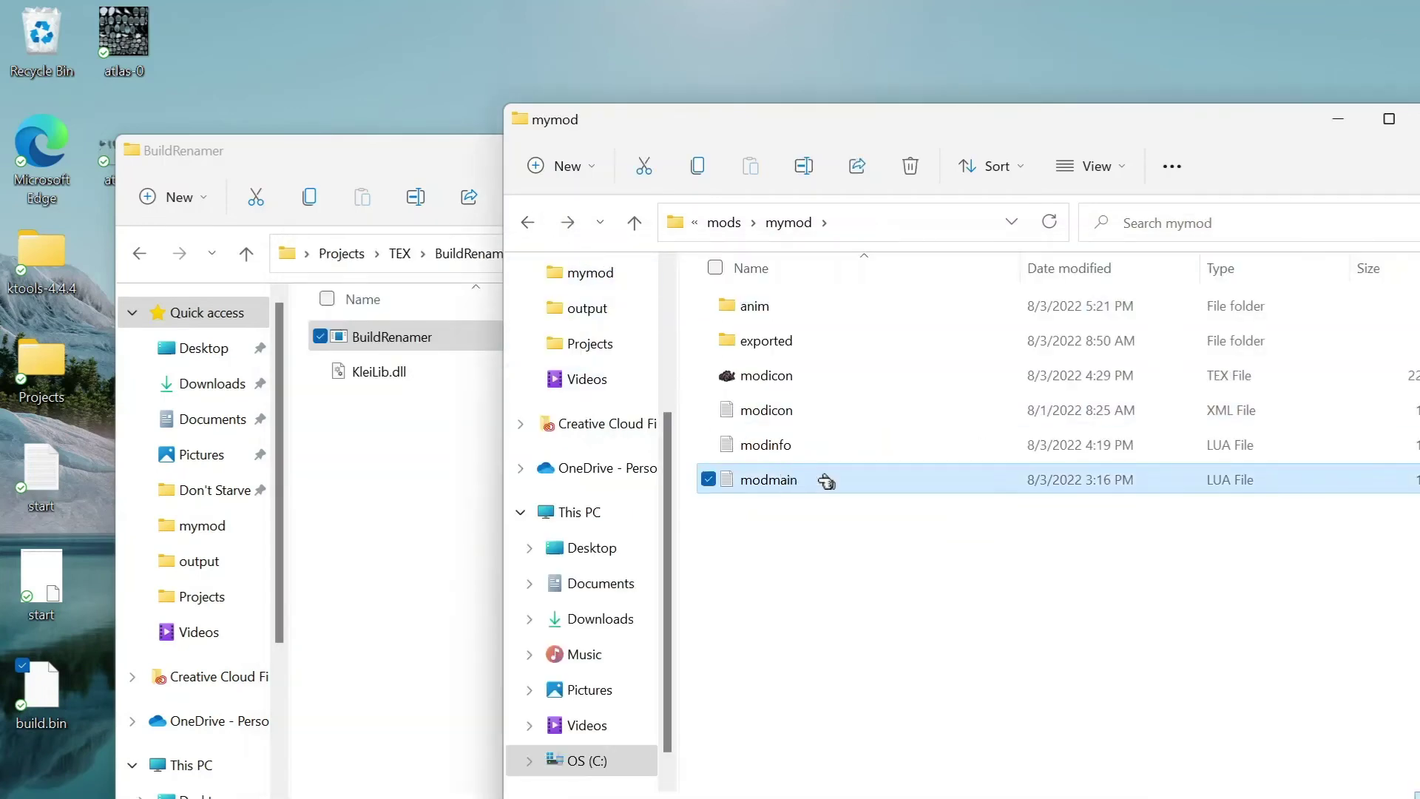
{"action": "double_click", "coordinate": [826, 481]}
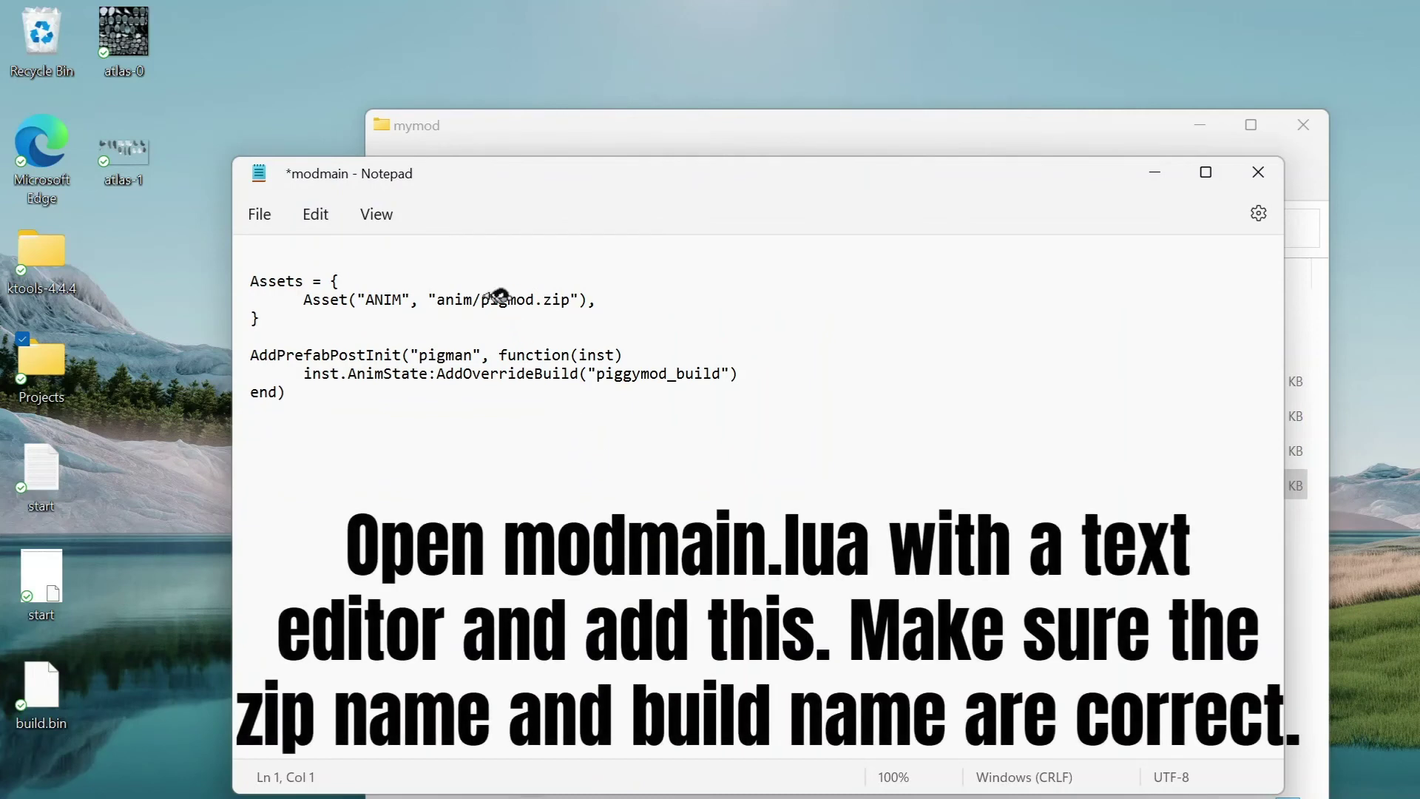
Check the zip name in the Assets entry, the AddOverrideBuild build name and the prefab name in modmain
{"action": "left_click_drag", "start_coordinate": [501, 300], "coordinate": [586, 299]}
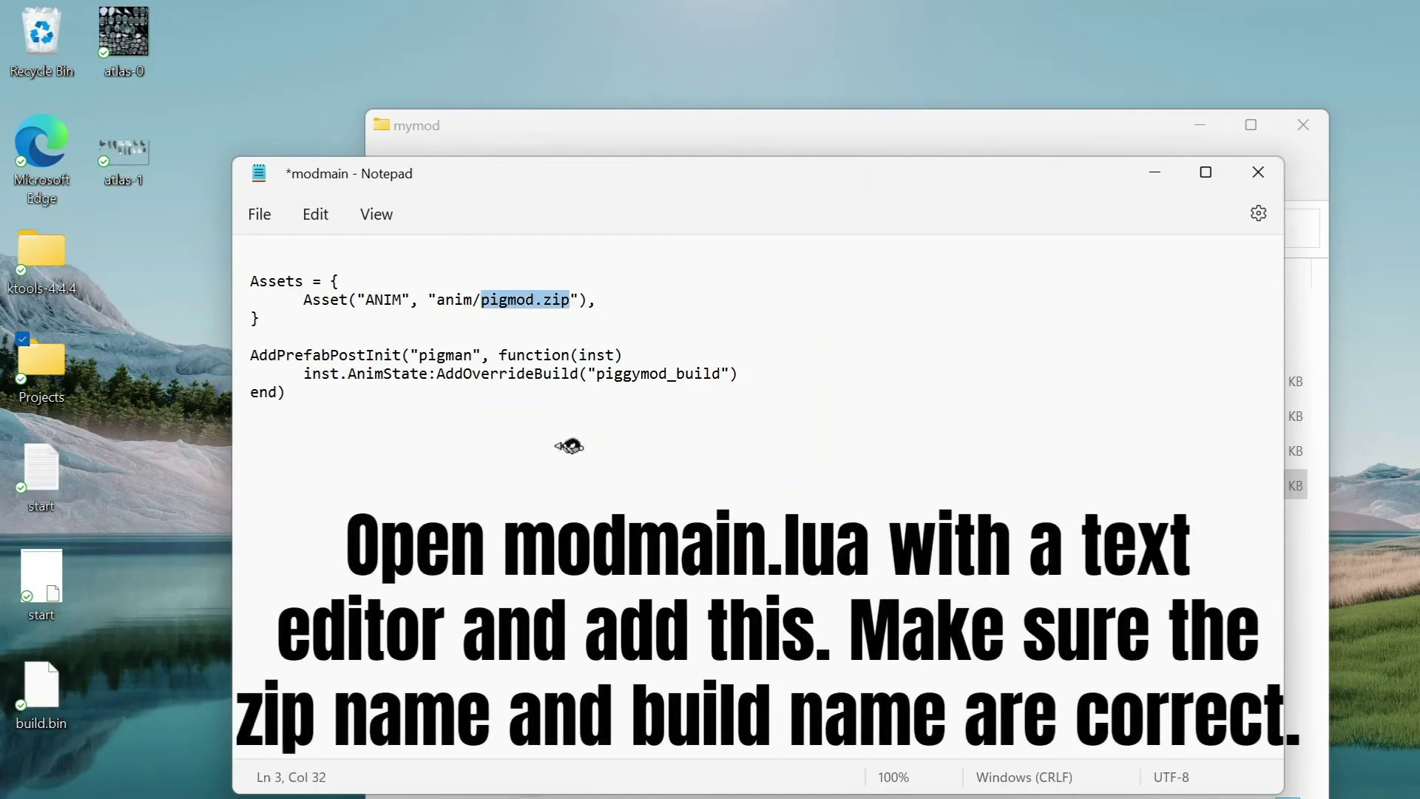
{"action": "left_click_drag", "start_coordinate": [596, 374], "coordinate": [714, 374]}
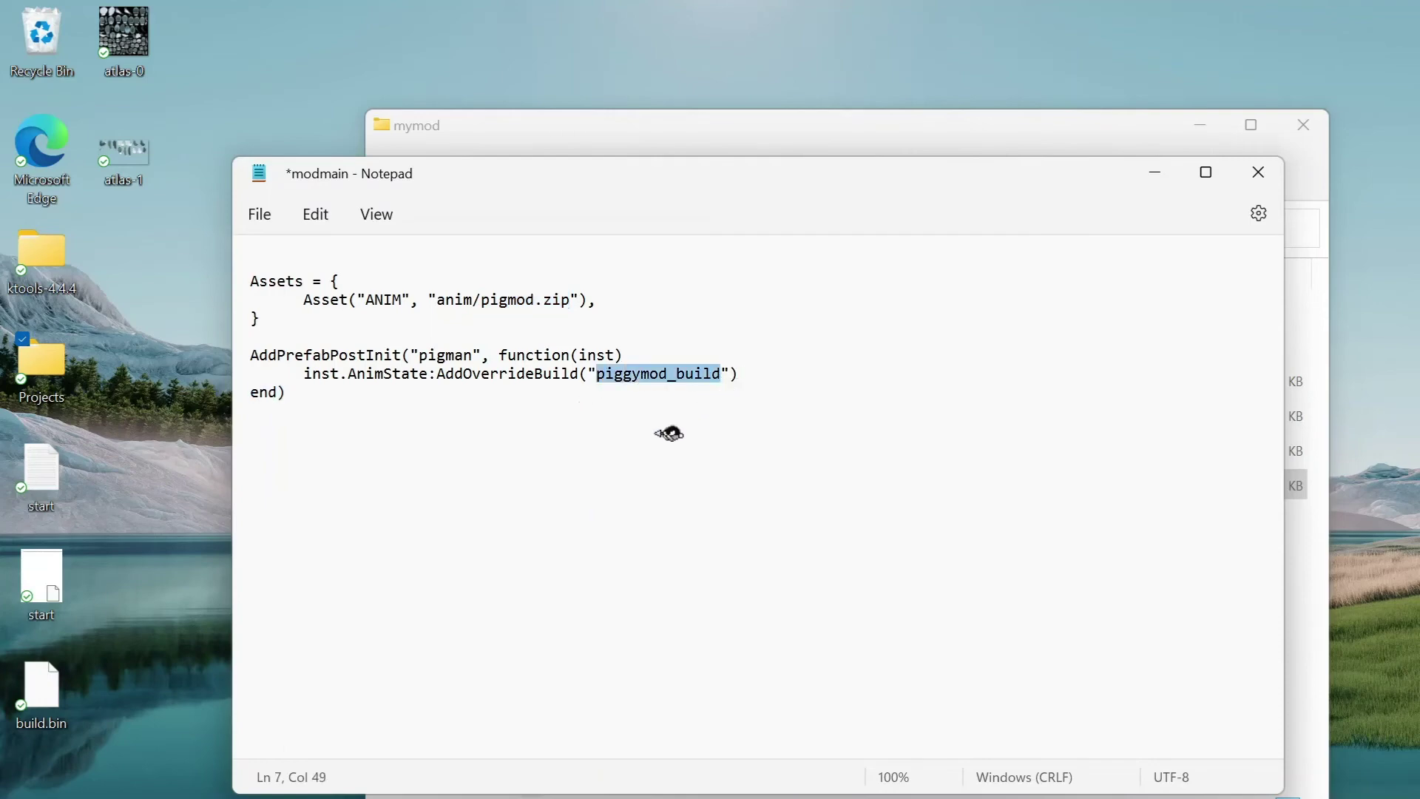
{"action": "left_click", "coordinate": [669, 434]}
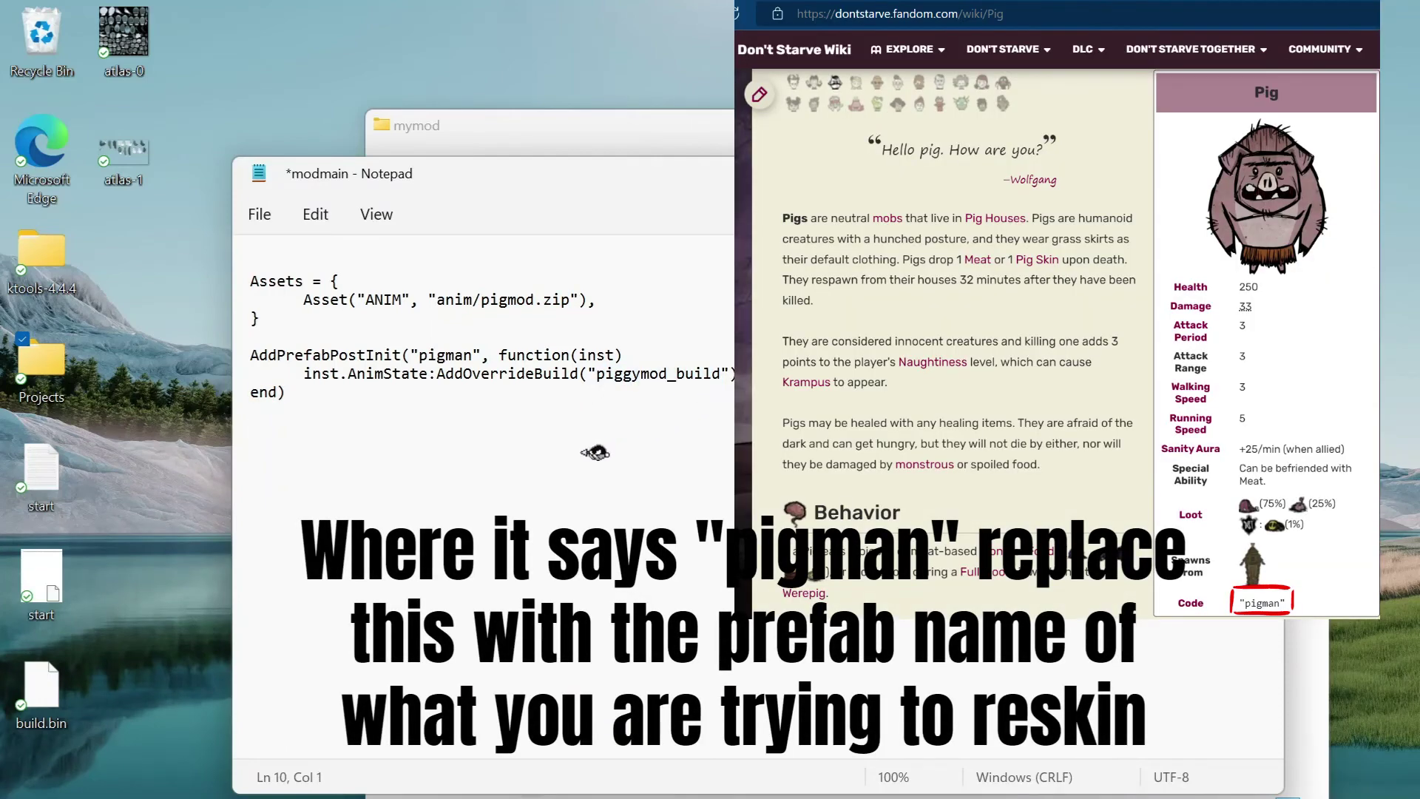
{"action": "double_click", "coordinate": [433, 354]}
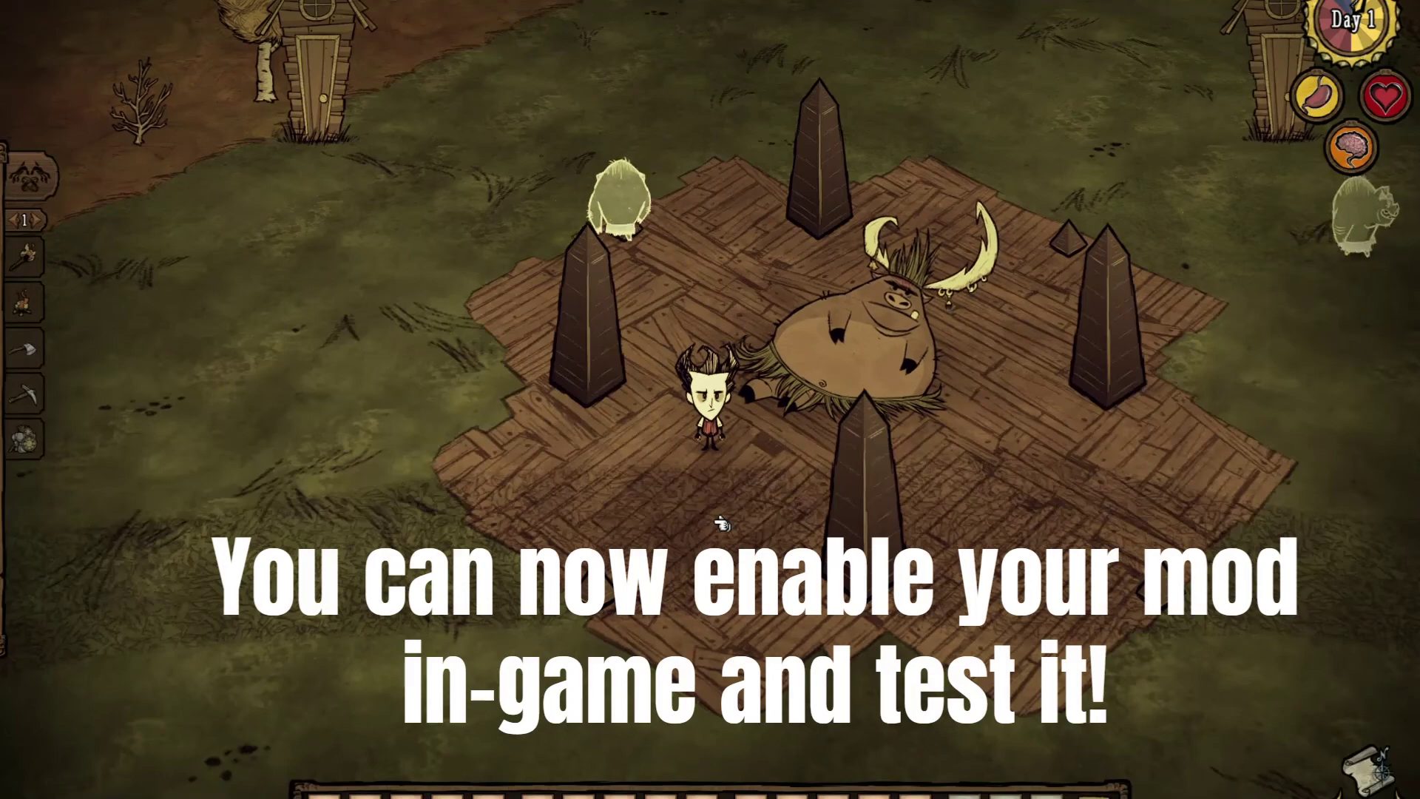
Walk the character around the pigs in Don't Starve Together to test the mod
{"action": "key", "text": "w"}
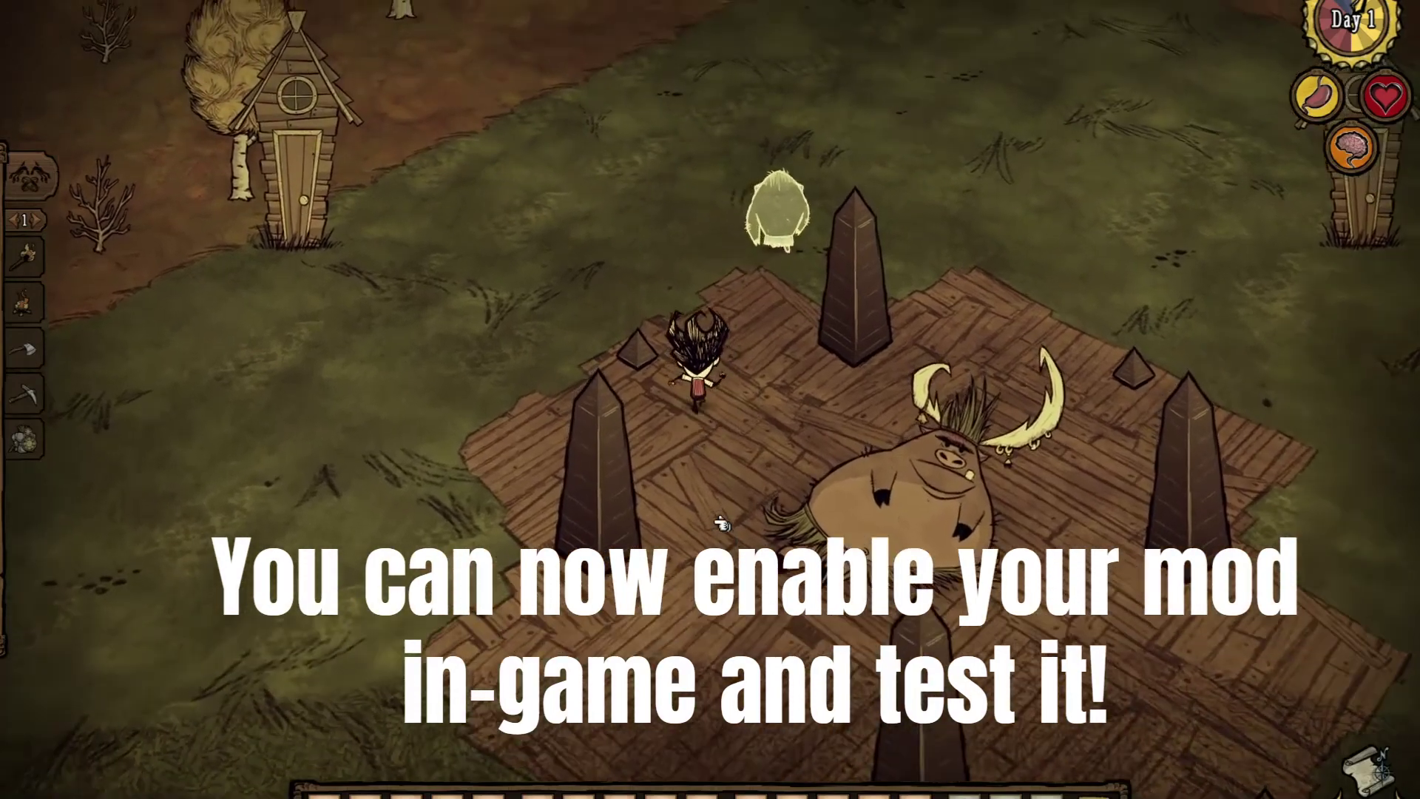
{"action": "key", "text": "w"}
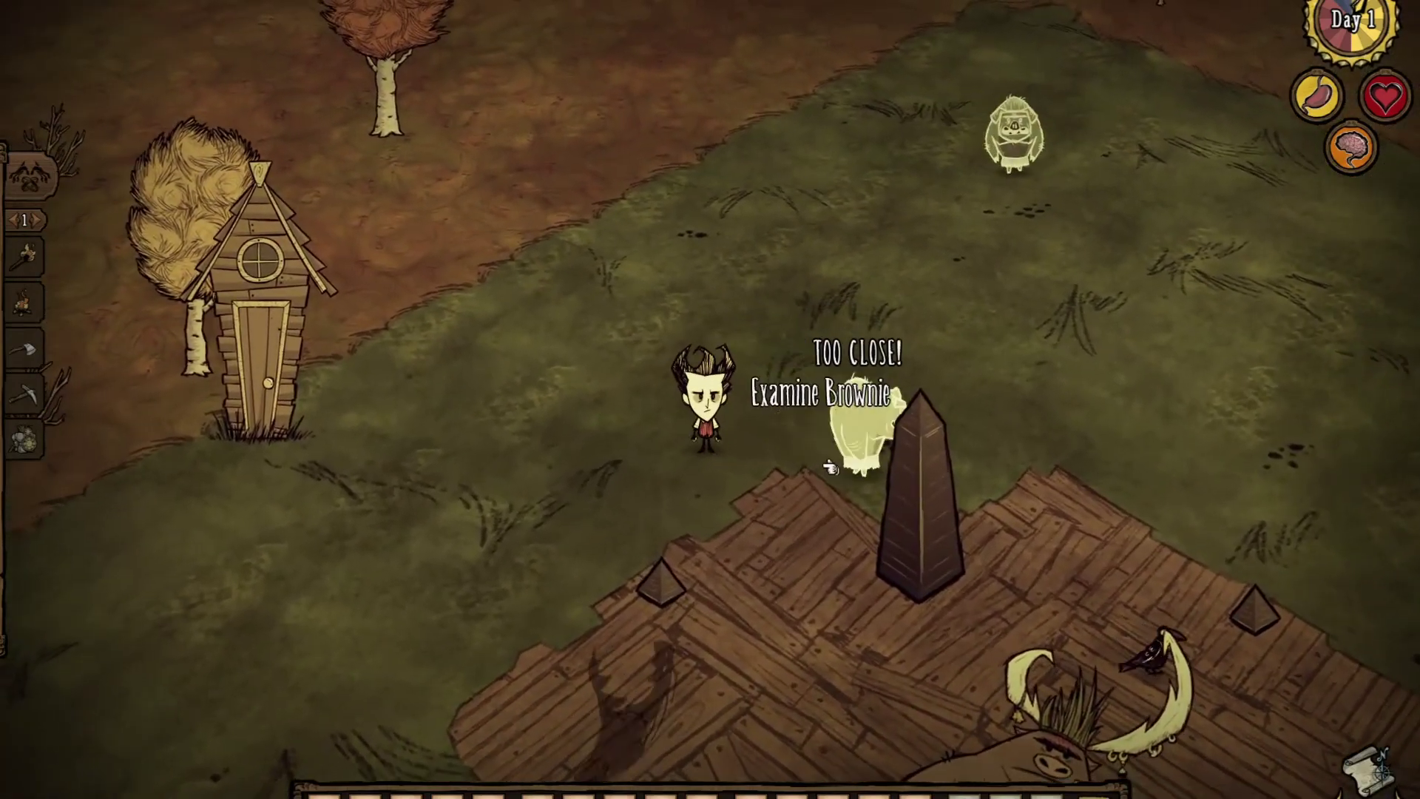
{"action": "key", "text": "d"}
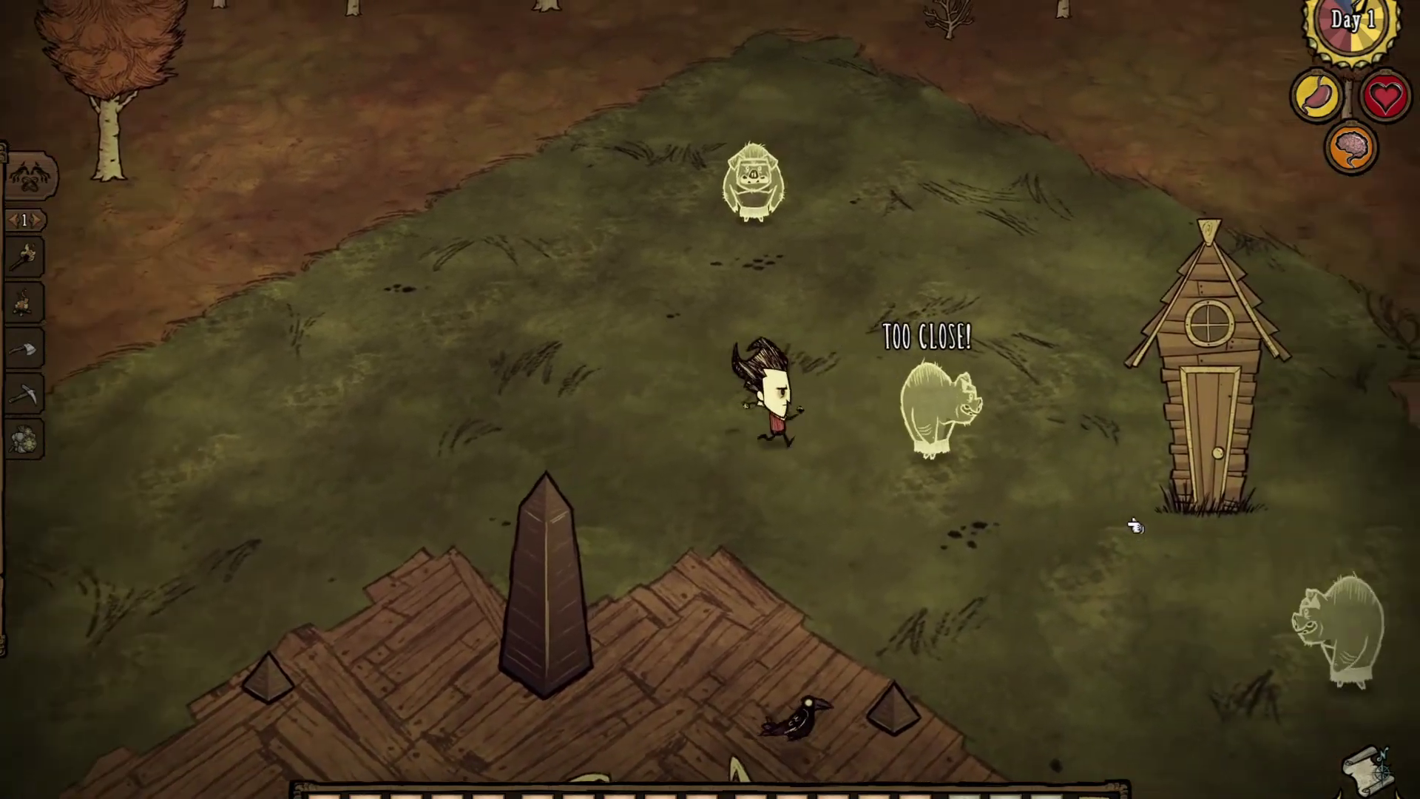
{"action": "key", "text": "s"}
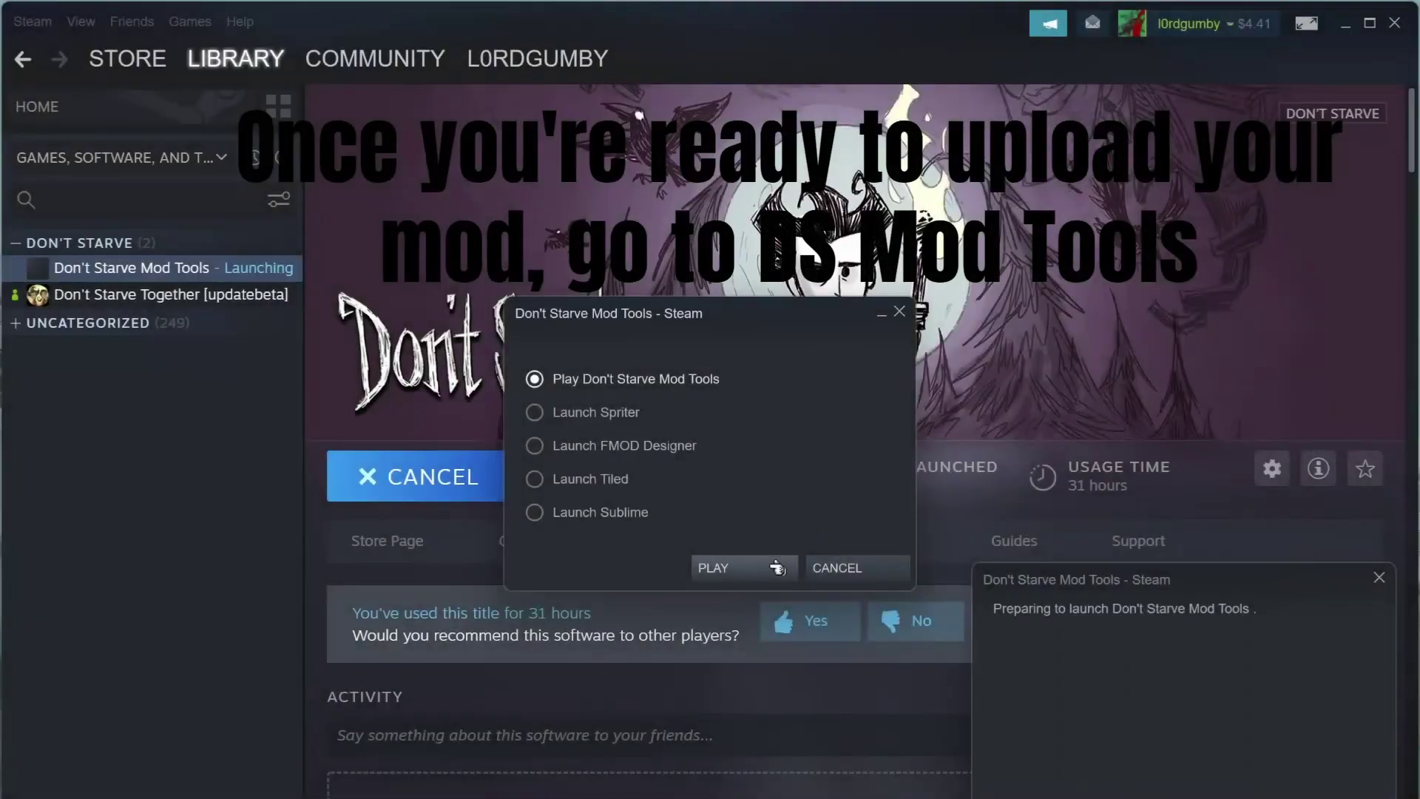
Launch Don't Starve Mod Tools from Steam and set the uploader's target workshop to Don't Starve Together
{"action": "left_click", "coordinate": [762, 568]}
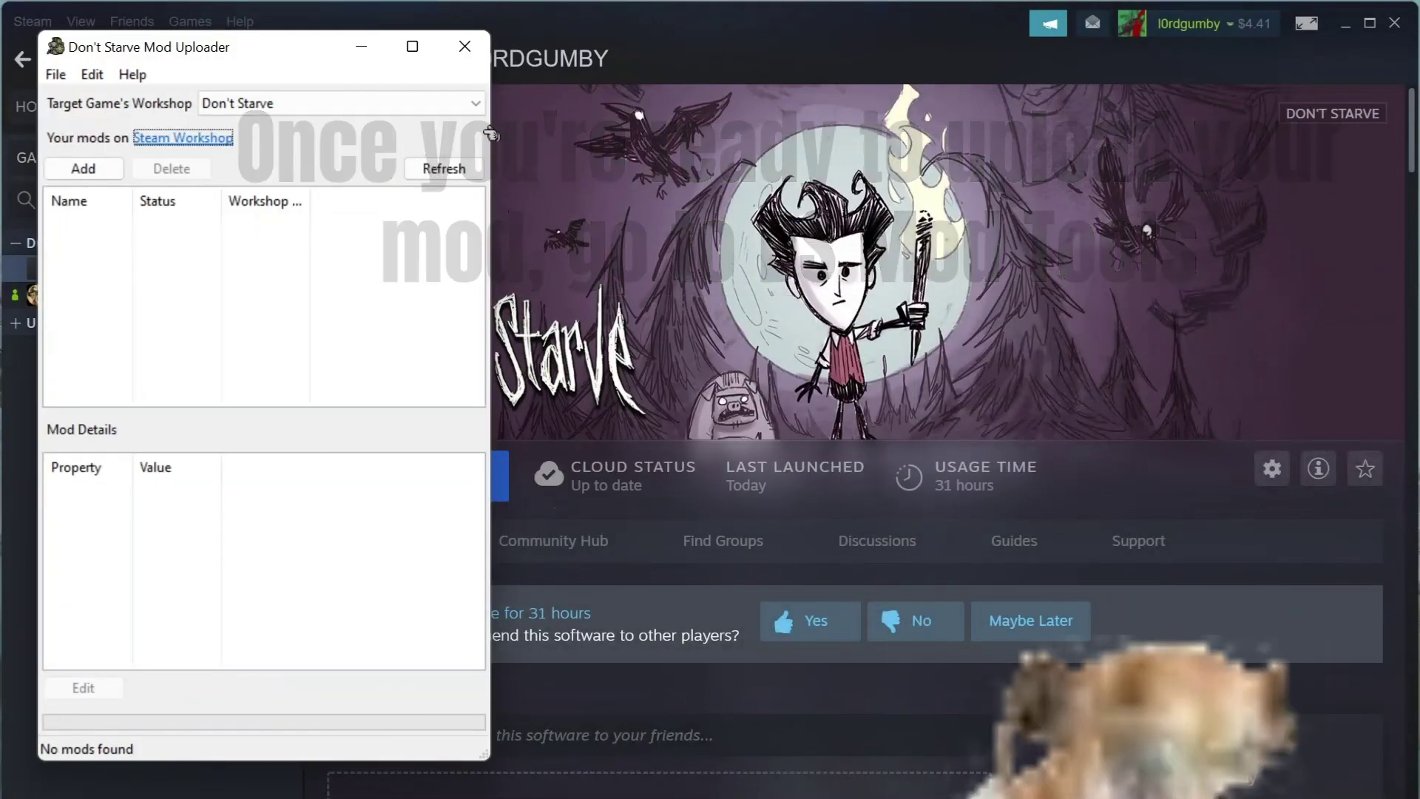
{"action": "left_click", "coordinate": [477, 105]}
{"action": "left_click", "coordinate": [427, 140]}
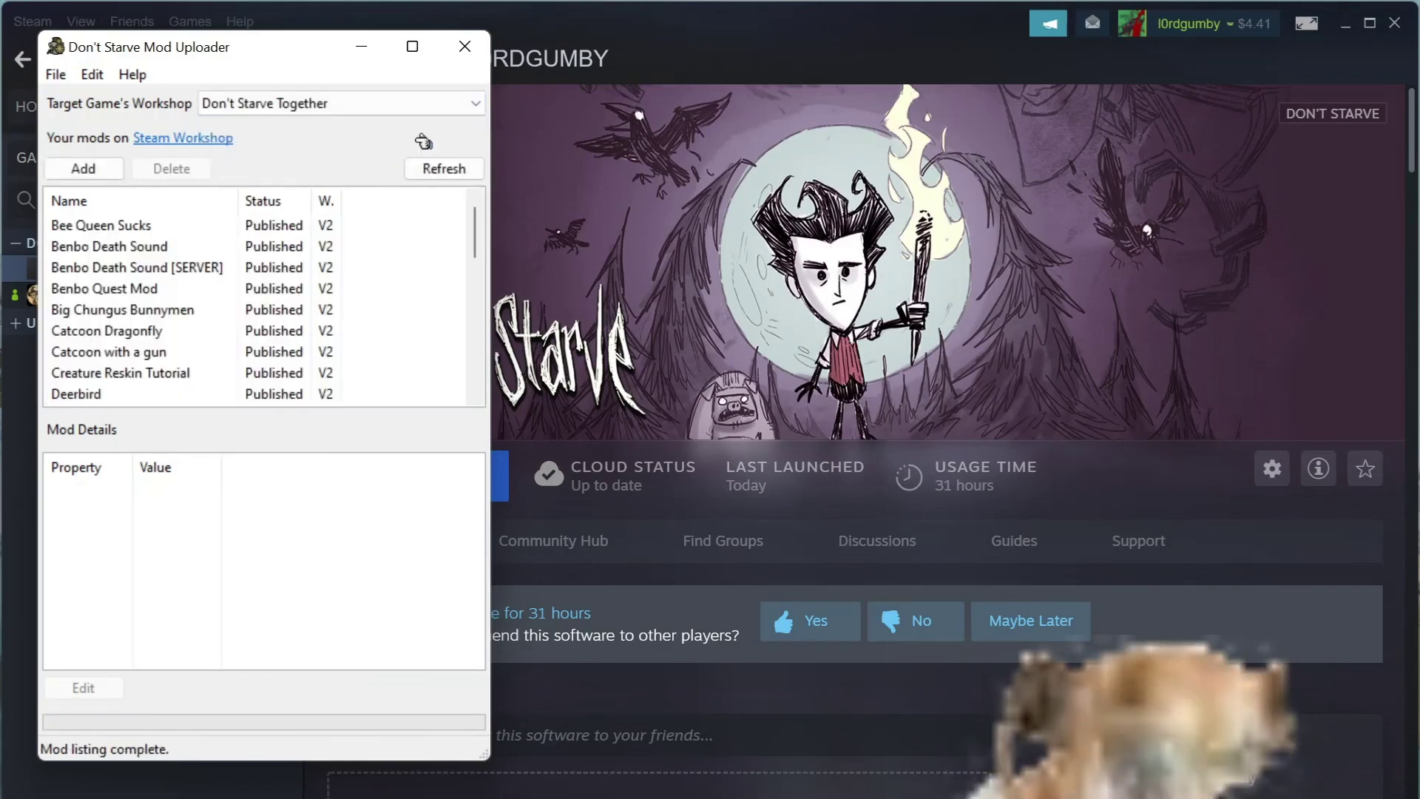
Add a new mod entry with the mymod folder as its data directory and move the Edit Mod dialog aside
{"action": "left_click", "coordinate": [96, 165]}
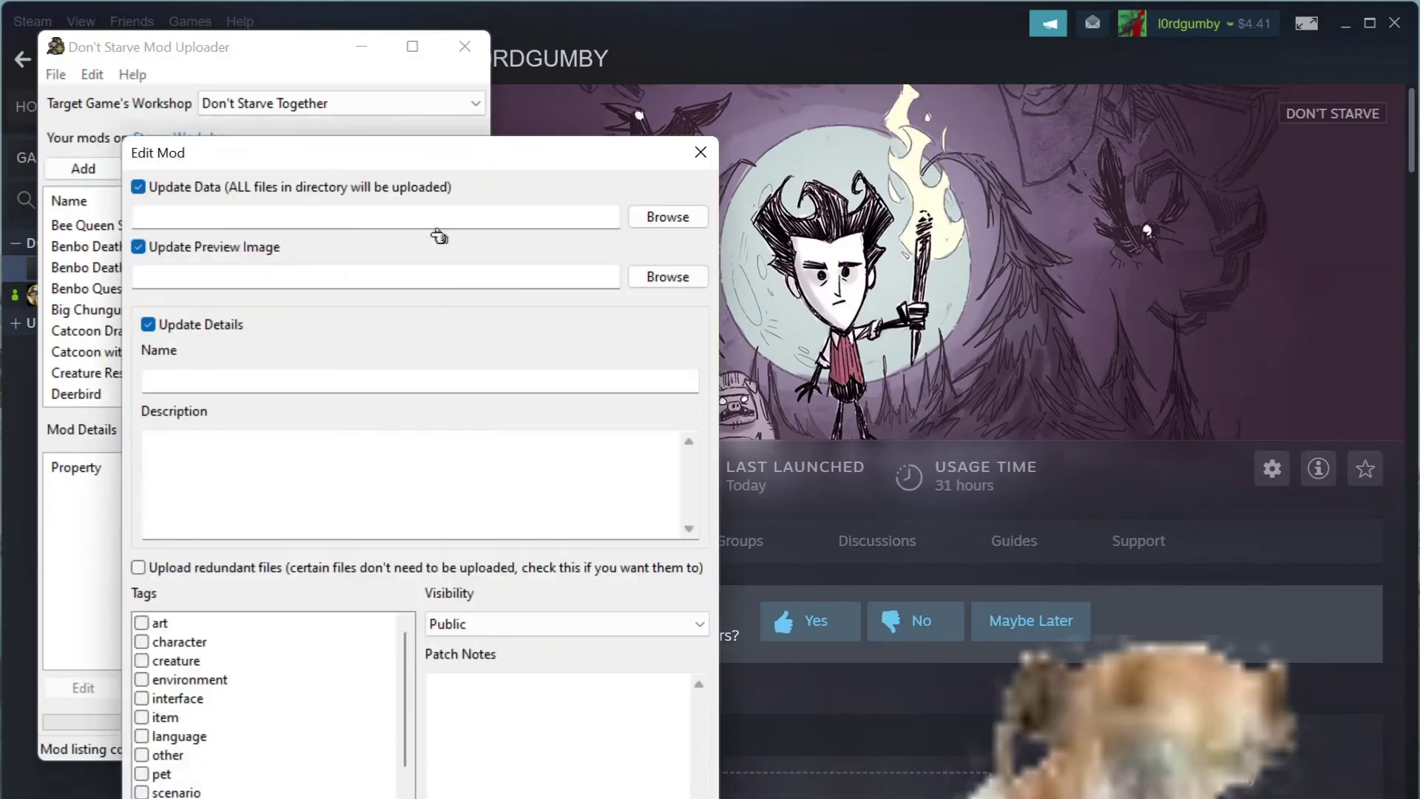
{"action": "left_click", "coordinate": [651, 222]}
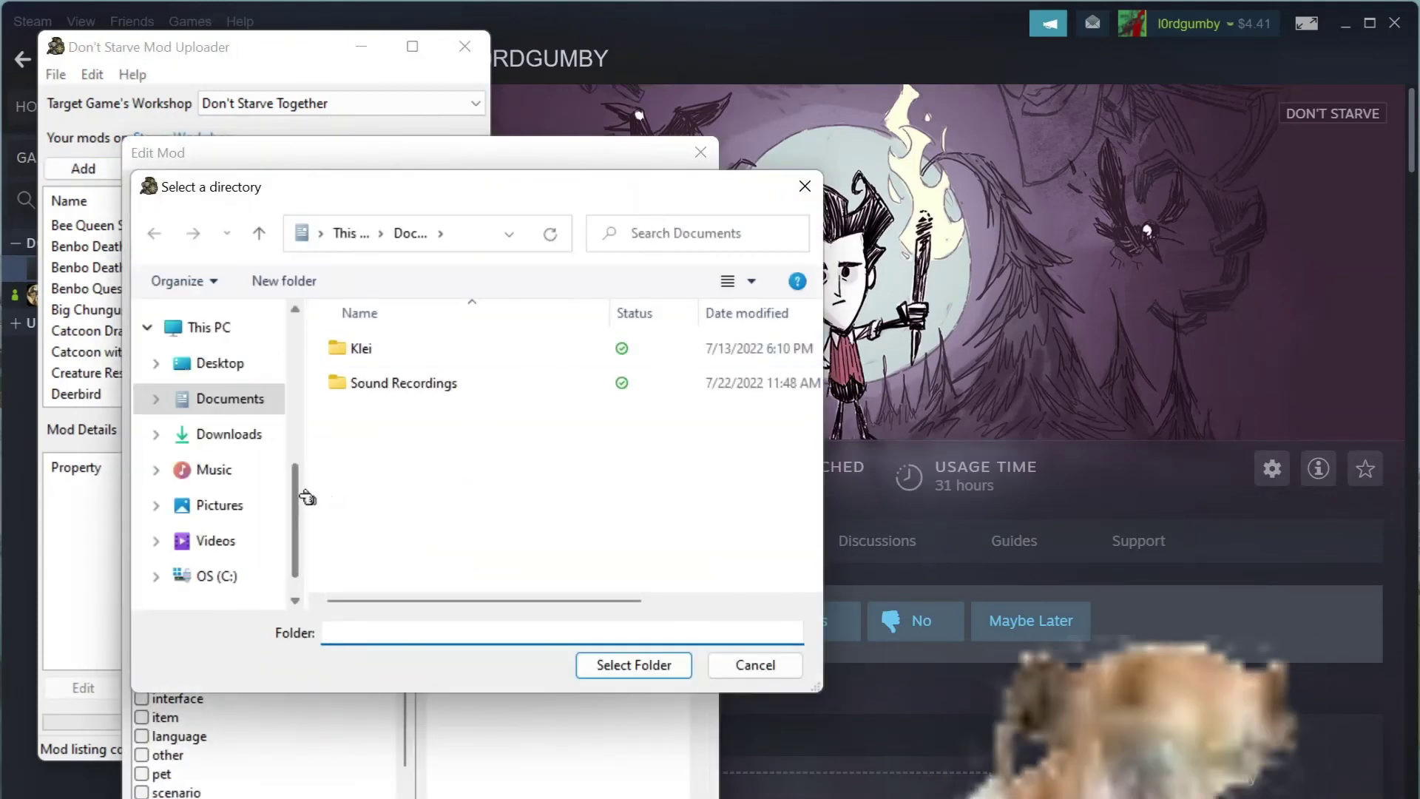
{"action": "scroll", "coordinate": [308, 498], "scroll_direction": "up", "scroll_amount": 5}
{"action": "left_click", "coordinate": [250, 390]}
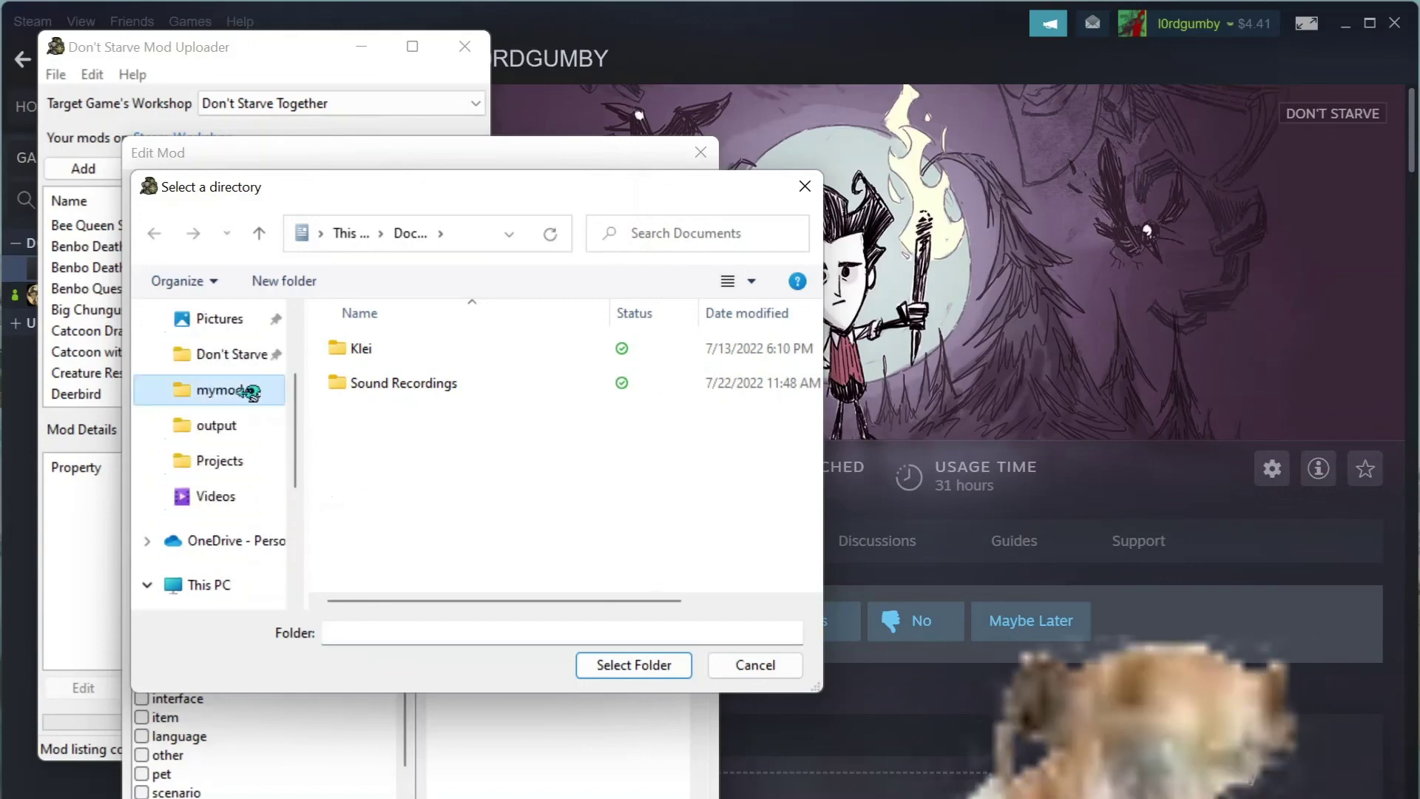
{"action": "left_click", "coordinate": [605, 664]}
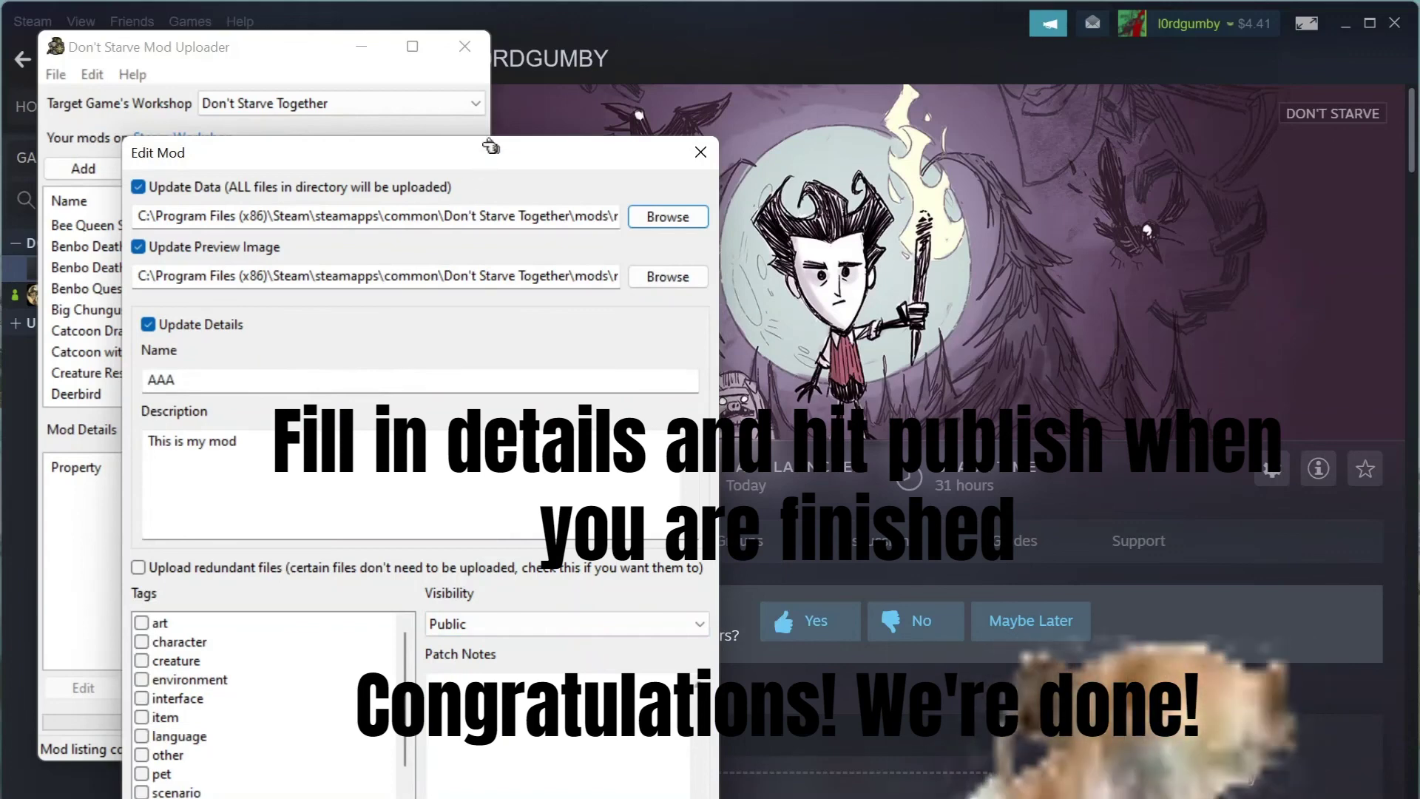
{"action": "left_click_drag", "start_coordinate": [490, 146], "coordinate": [568, 127]}
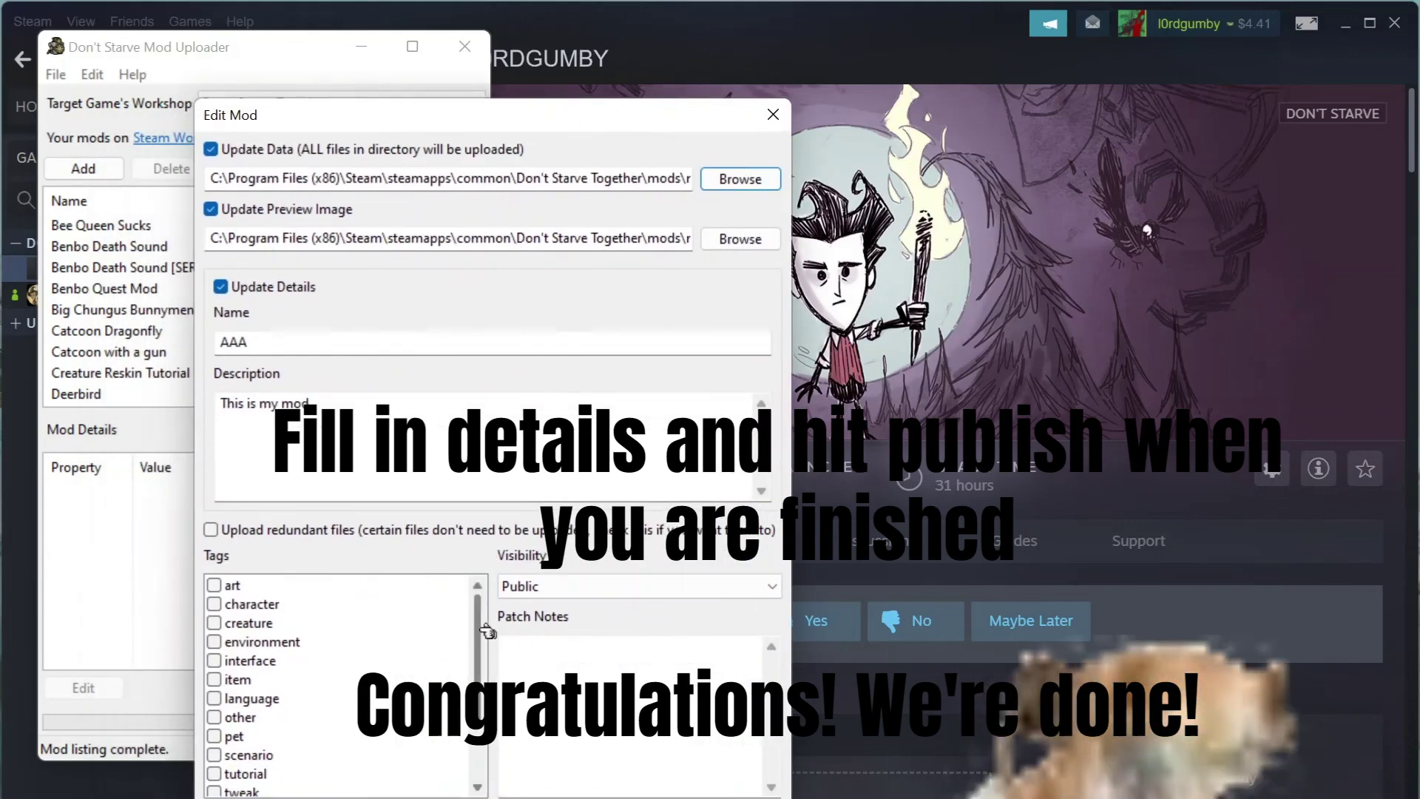